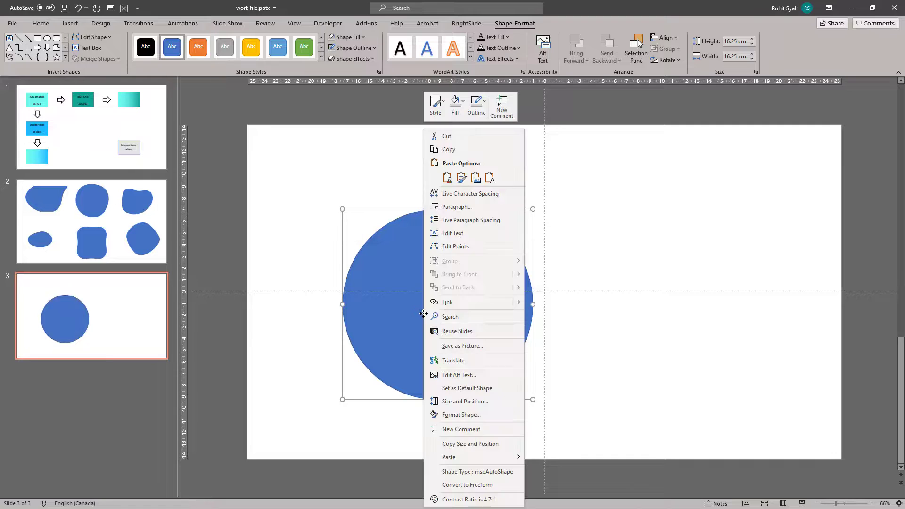
Step: Edit the points of the circle on slide 3 and skew the curve at its top point by lowering the point's left handle
{"action": "left_click", "coordinate": [446, 246]}
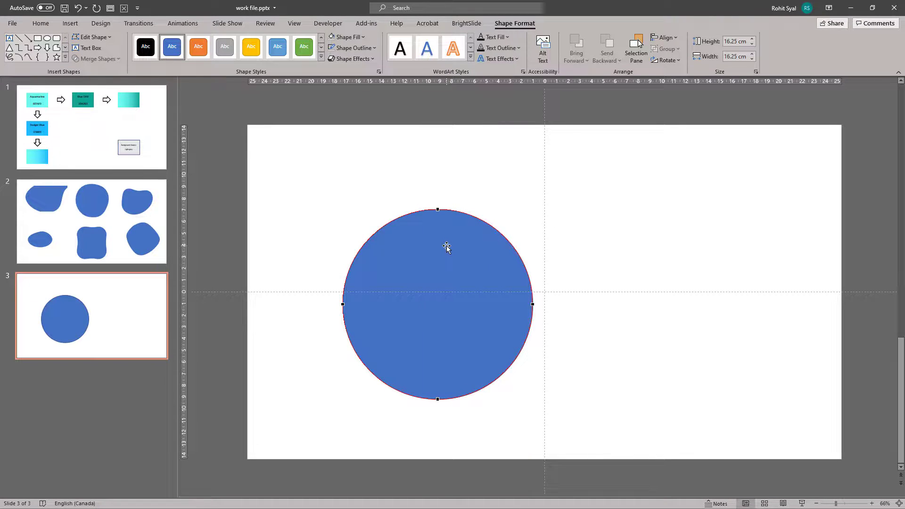
{"action": "left_click", "coordinate": [438, 208]}
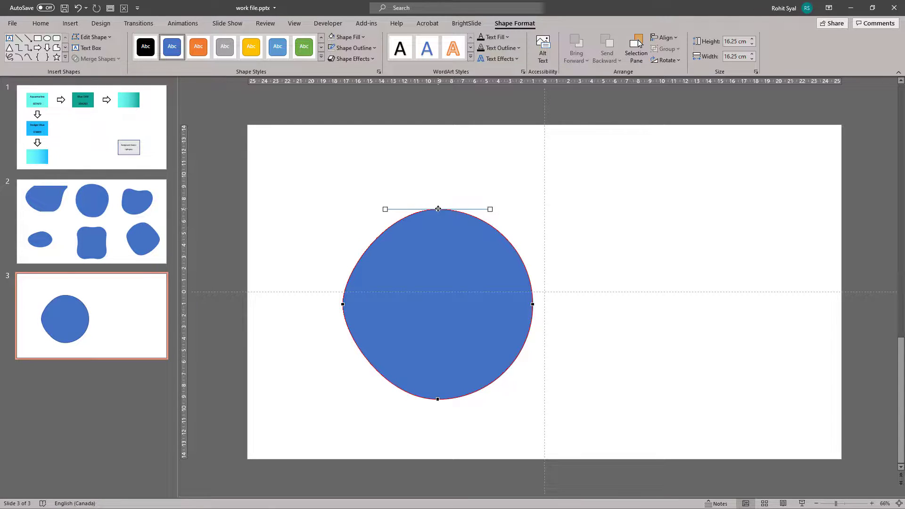
{"action": "right_click", "coordinate": [438, 209]}
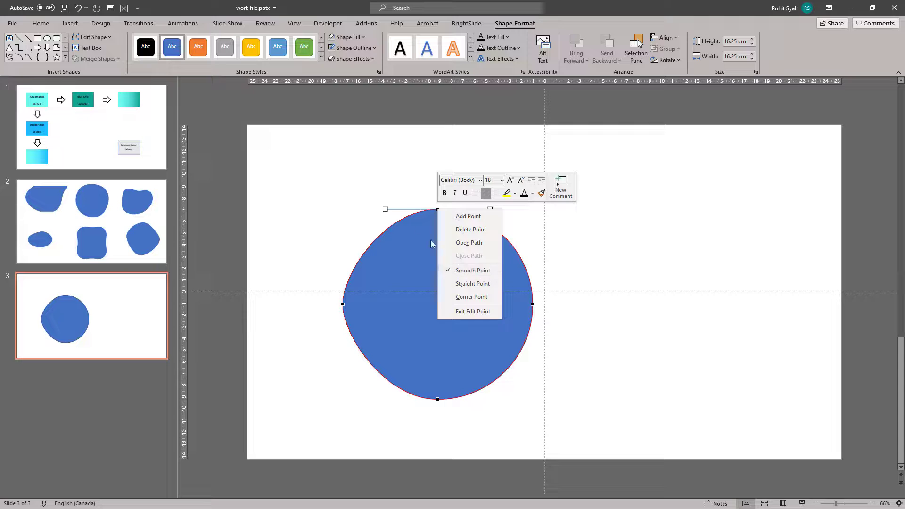
{"action": "left_click", "coordinate": [385, 209]}
{"action": "left_click_drag", "start_coordinate": [385, 209], "coordinate": [351, 239]}
Step: Reshape the curve at the circle's right point, bulging it outward above and pulling its lower handle inward for a concave edge
{"action": "left_click", "coordinate": [533, 305]}
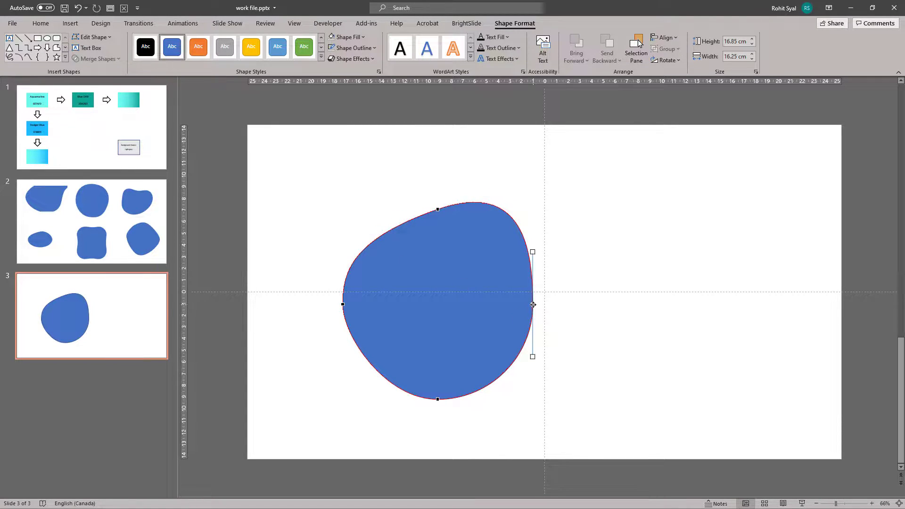
{"action": "left_click_drag", "start_coordinate": [533, 252], "coordinate": [554, 239]}
{"action": "left_click_drag", "start_coordinate": [532, 356], "coordinate": [465, 317]}
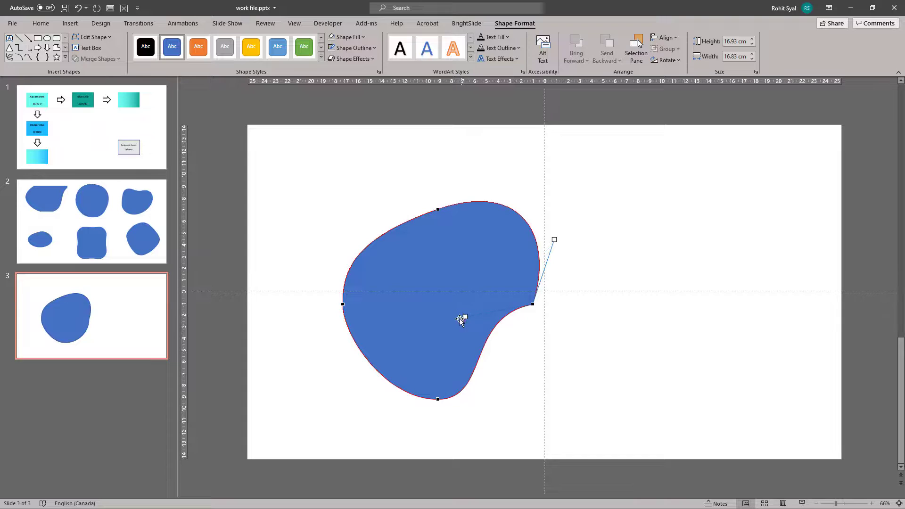
Step: Bend the outline around the left, right and bottom points to form an irregular mushroom-like blob
{"action": "left_click", "coordinate": [342, 304]}
{"action": "left_click_drag", "start_coordinate": [351, 267], "coordinate": [338, 249]}
{"action": "left_click", "coordinate": [533, 304]}
{"action": "left_click_drag", "start_coordinate": [555, 241], "coordinate": [579, 281]}
{"action": "left_click", "coordinate": [438, 399]}
{"action": "left_click_drag", "start_coordinate": [384, 398], "coordinate": [357, 380]}
{"action": "left_click", "coordinate": [343, 304]}
{"action": "left_click_drag", "start_coordinate": [327, 279], "coordinate": [304, 297]}
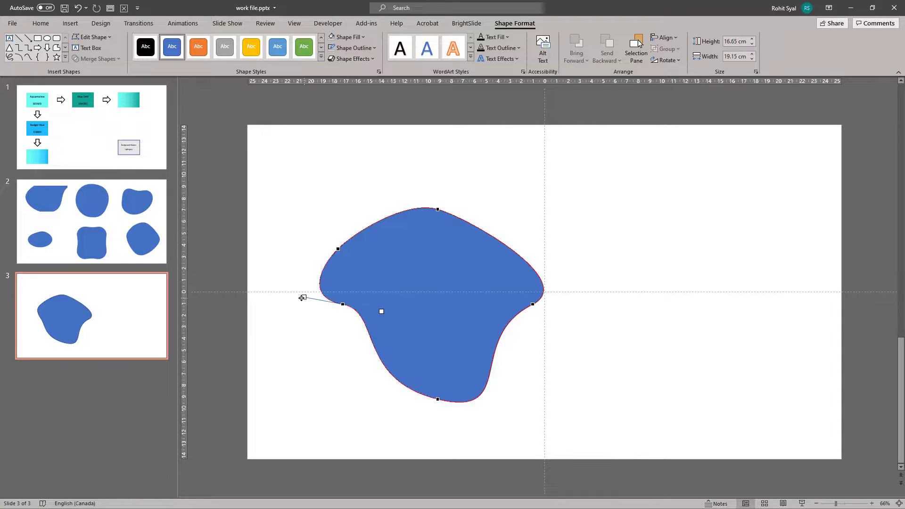
Step: Finish editing the points and move the blob slightly higher on the slide
{"action": "left_click", "coordinate": [309, 326]}
{"action": "left_click_drag", "start_coordinate": [436, 322], "coordinate": [435, 301]}
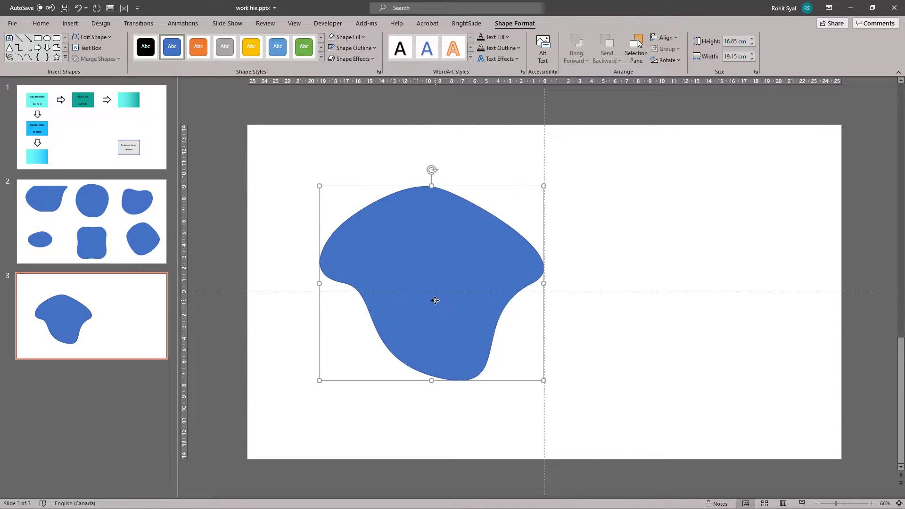
{"action": "left_click", "coordinate": [611, 315]}
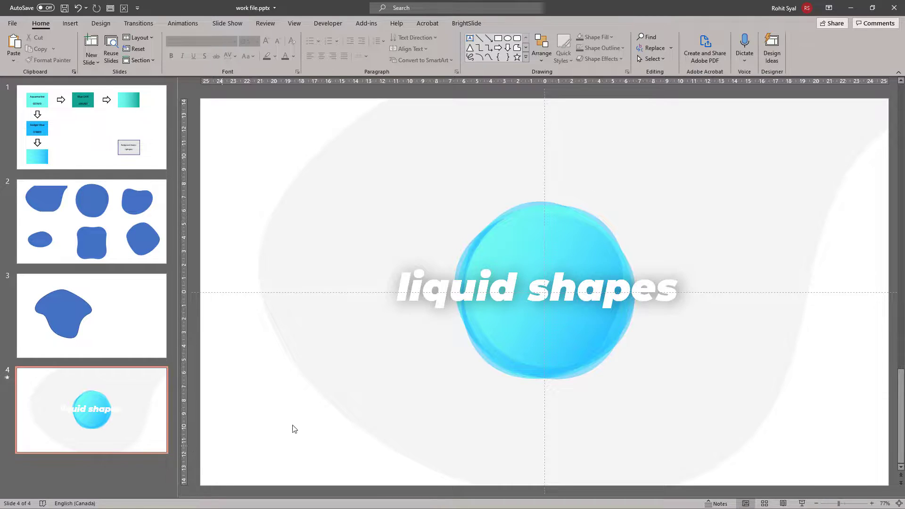
Step: Add a blank slide after slide 4
{"action": "right_click", "coordinate": [101, 469]}
{"action": "left_click", "coordinate": [125, 435]}
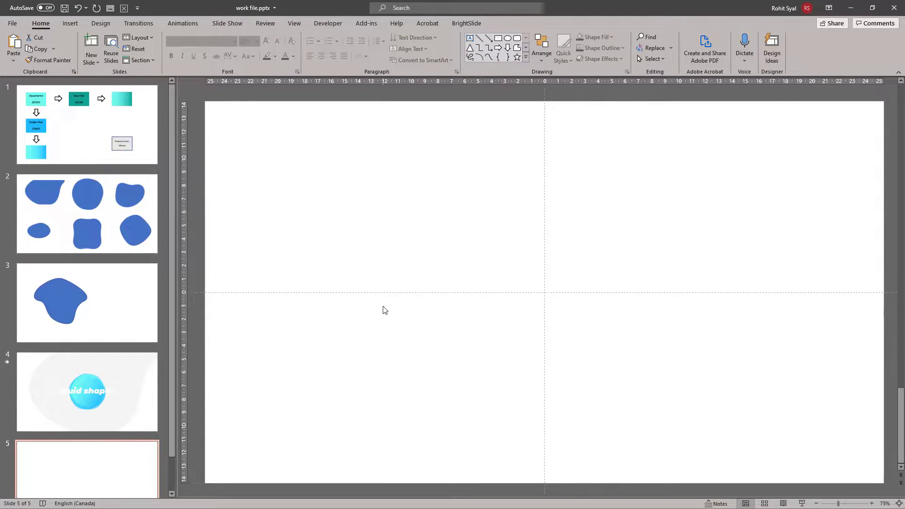
Step: Copy the rounded blob at the upper middle of slide 2 onto slide 5 and move it to the slide's centre
{"action": "scroll", "coordinate": [126, 182], "scroll_direction": "down", "scroll_amount": 1}
{"action": "left_click", "coordinate": [125, 182]}
{"action": "left_click", "coordinate": [528, 228]}
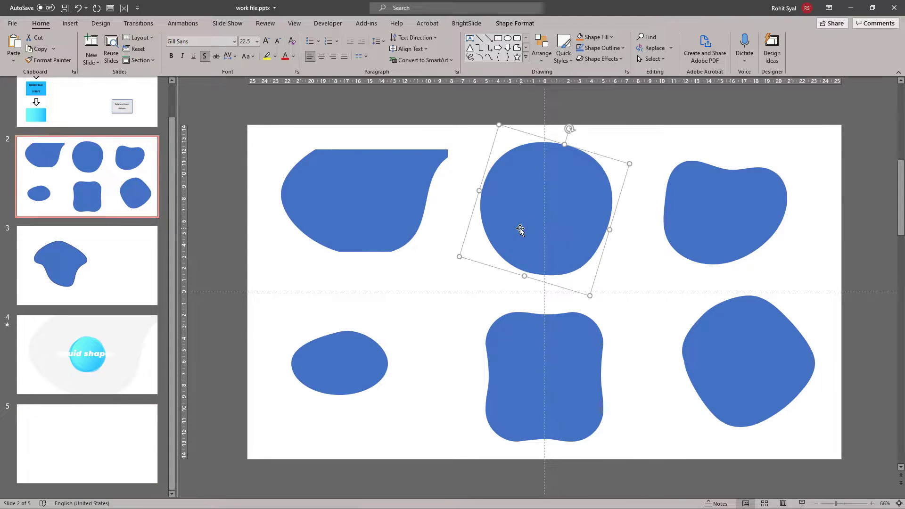
{"action": "left_click", "coordinate": [67, 466]}
{"action": "key", "text": "ctrl+v"}
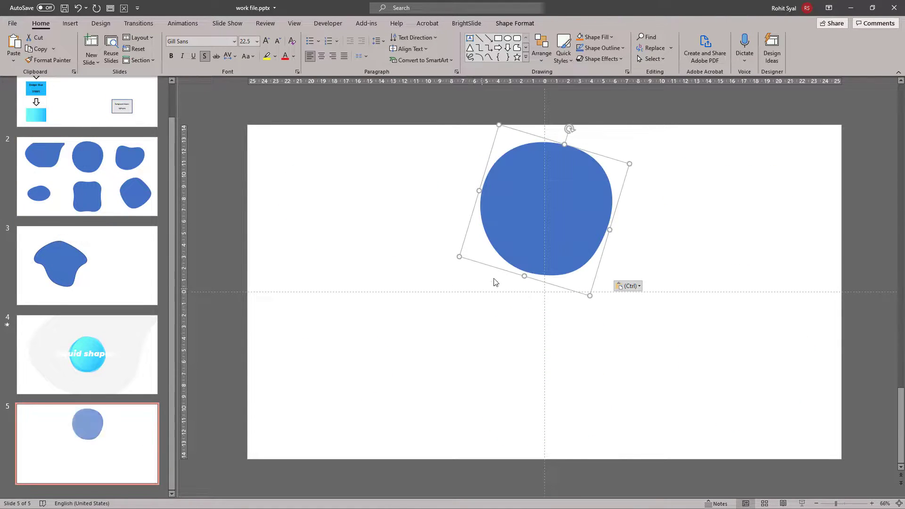
{"action": "left_click_drag", "start_coordinate": [531, 197], "coordinate": [536, 262]}
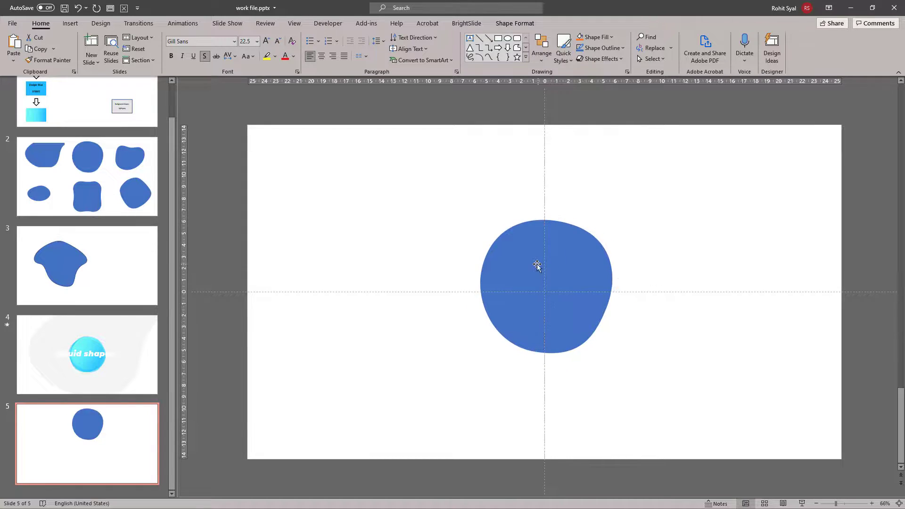
Step: Copy the Aquamarine and Dodger Blue swatches from slide 1 onto slide 5
{"action": "scroll", "coordinate": [120, 162], "scroll_direction": "up", "scroll_amount": 1}
{"action": "left_click", "coordinate": [120, 162]}
{"action": "left_click", "coordinate": [288, 199]}
{"action": "left_click", "coordinate": [298, 313], "text": "shift"}
{"action": "key", "text": "ctrl+c"}
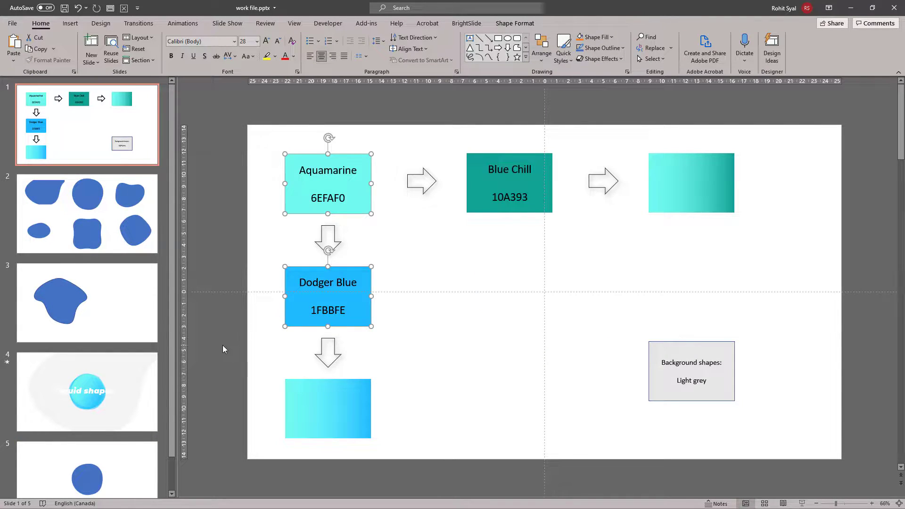
{"action": "left_click", "coordinate": [78, 476]}
{"action": "key", "text": "ctrl+v"}
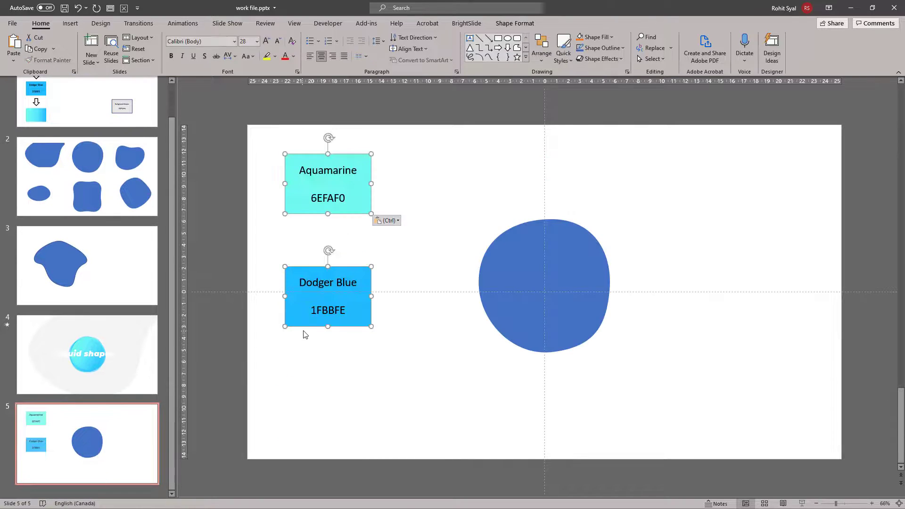
{"action": "left_click", "coordinate": [371, 373]}
Step: Give the blob on slide 5 a gradient fill and remove the middle gradient stops so only the two end stops stay
{"action": "left_click", "coordinate": [496, 246]}
{"action": "right_click", "coordinate": [497, 226]}
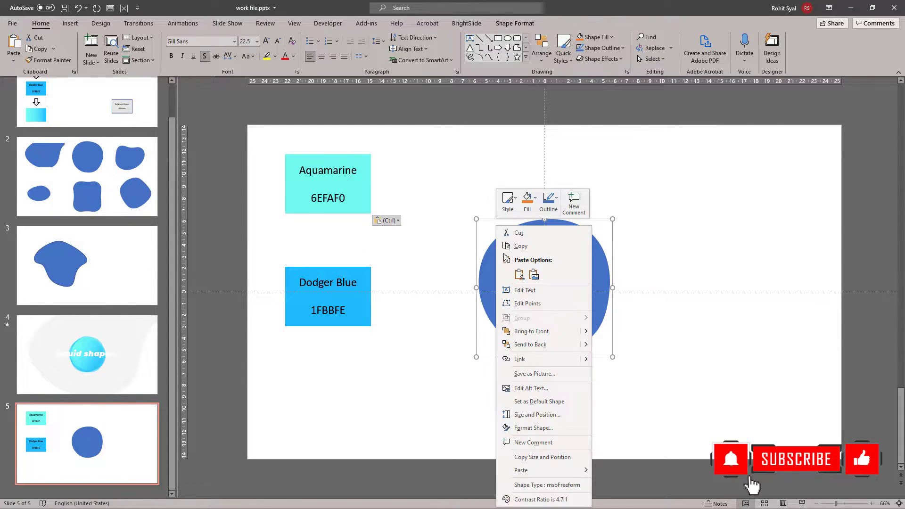
{"action": "left_click", "coordinate": [534, 428]}
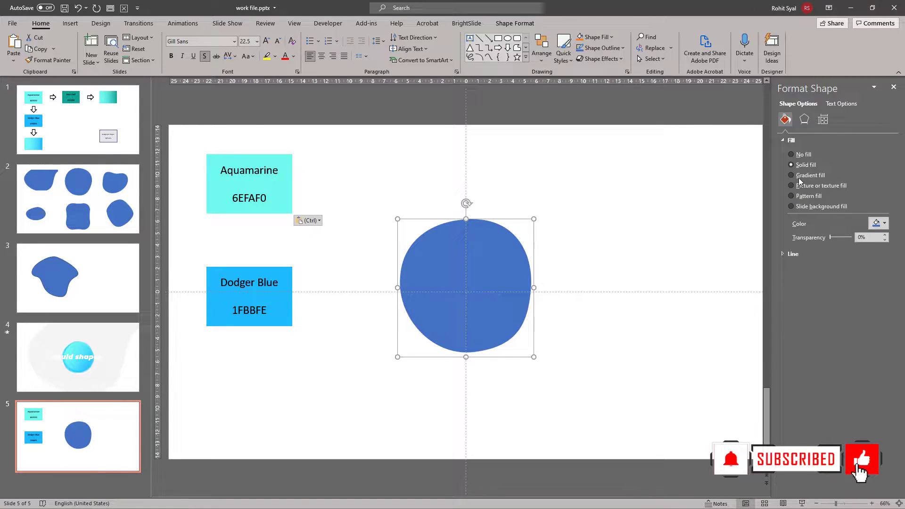
{"action": "left_click", "coordinate": [801, 176]}
{"action": "left_click_drag", "start_coordinate": [840, 292], "coordinate": [862, 301]}
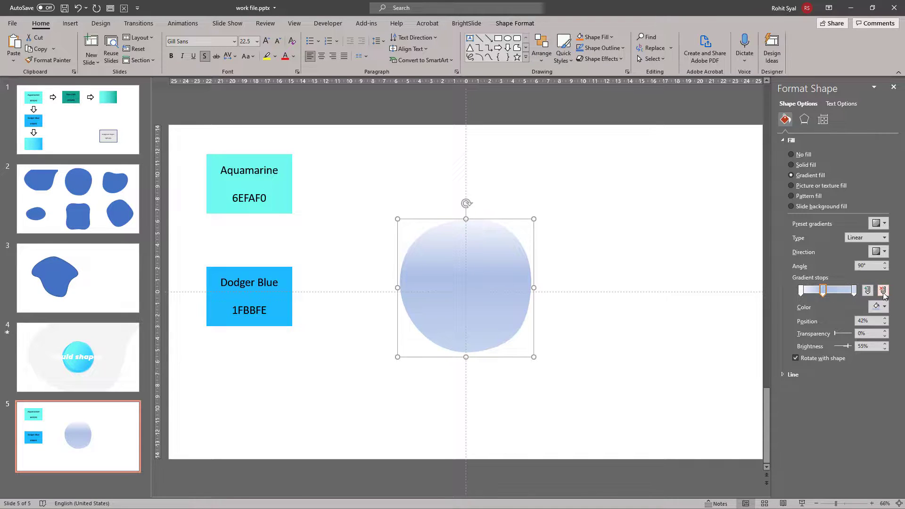
{"action": "left_click", "coordinate": [884, 293]}
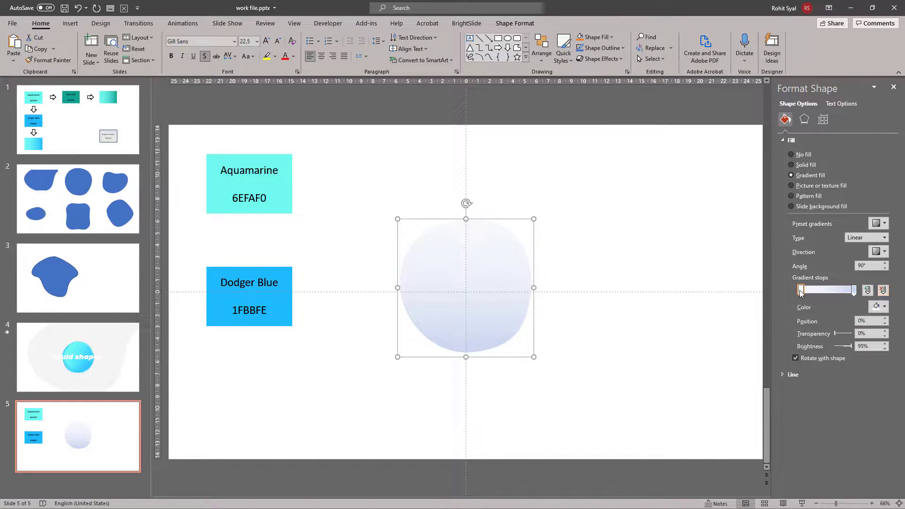
Step: Use the Eyedropper to colour the first gradient stop from the Aquamarine swatch and the last stop from the Dodger Blue swatch
{"action": "left_click", "coordinate": [881, 309]}
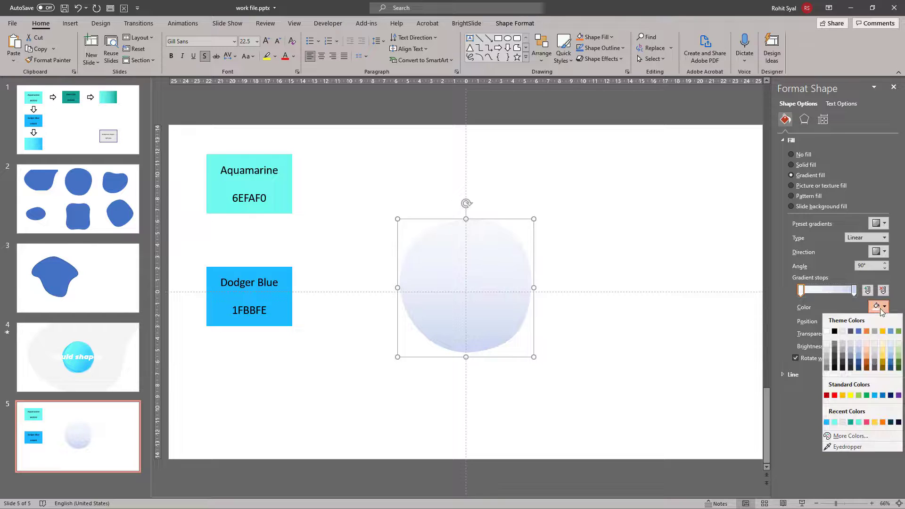
{"action": "left_click", "coordinate": [848, 448]}
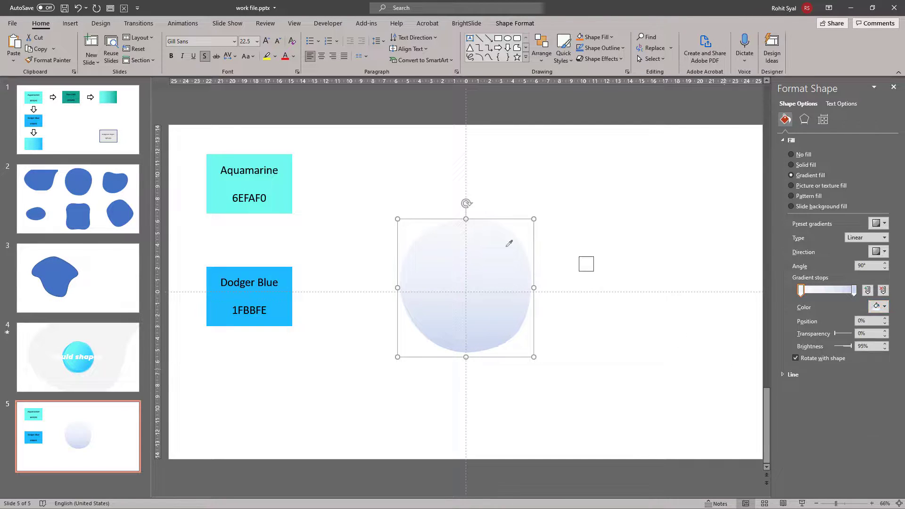
{"action": "left_click", "coordinate": [282, 181]}
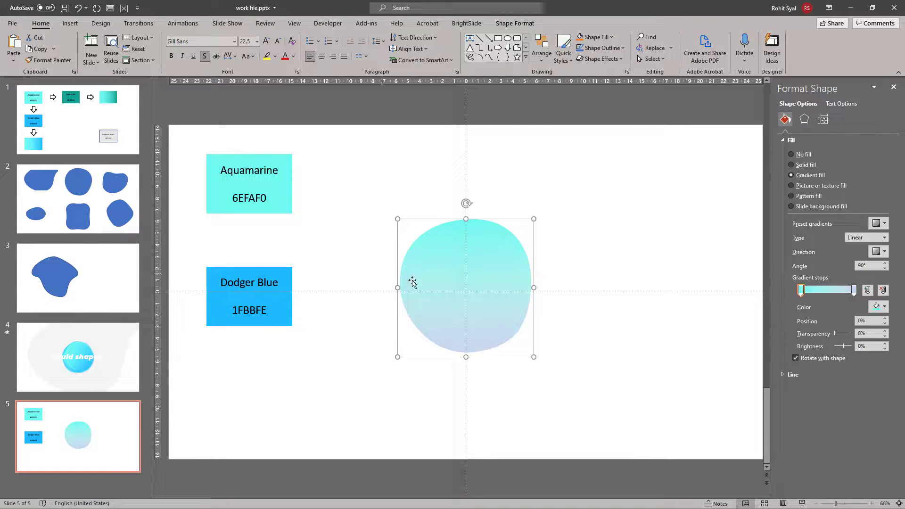
{"action": "left_click", "coordinate": [854, 291]}
{"action": "left_click", "coordinate": [880, 306]}
{"action": "left_click", "coordinate": [847, 447]}
{"action": "left_click", "coordinate": [281, 297]}
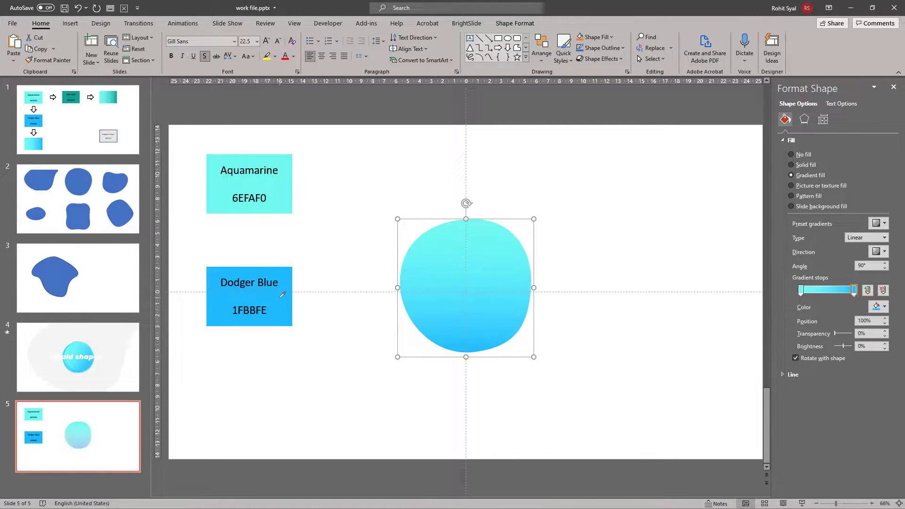
Step: Delete the Aquamarine and Dodger Blue swatches from slide 5
{"action": "left_click", "coordinate": [325, 331]}
{"action": "left_click_drag", "start_coordinate": [351, 134], "coordinate": [198, 382]}
{"action": "key", "text": "Delete"}
Step: Set the blob's gradient transparency to 23% at the first stop and 40% at the last stop
{"action": "left_click", "coordinate": [418, 316]}
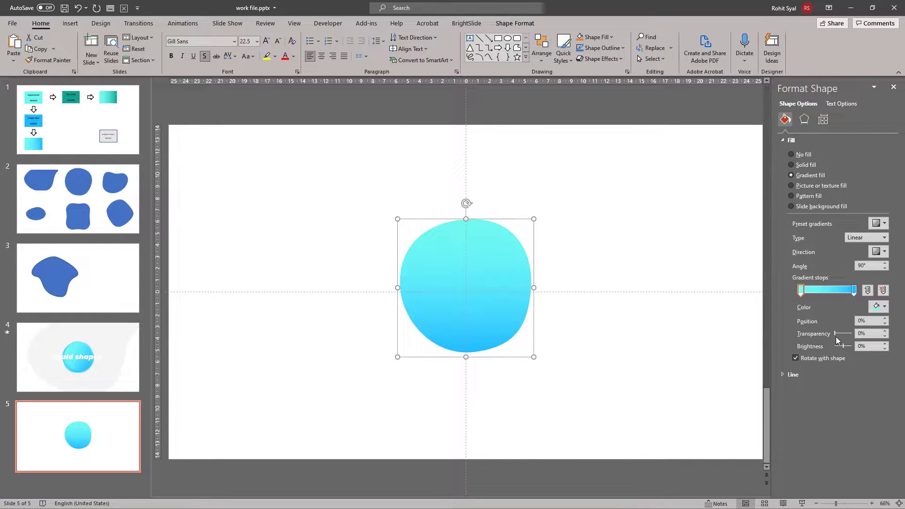
{"action": "left_click_drag", "start_coordinate": [838, 339], "coordinate": [840, 338]}
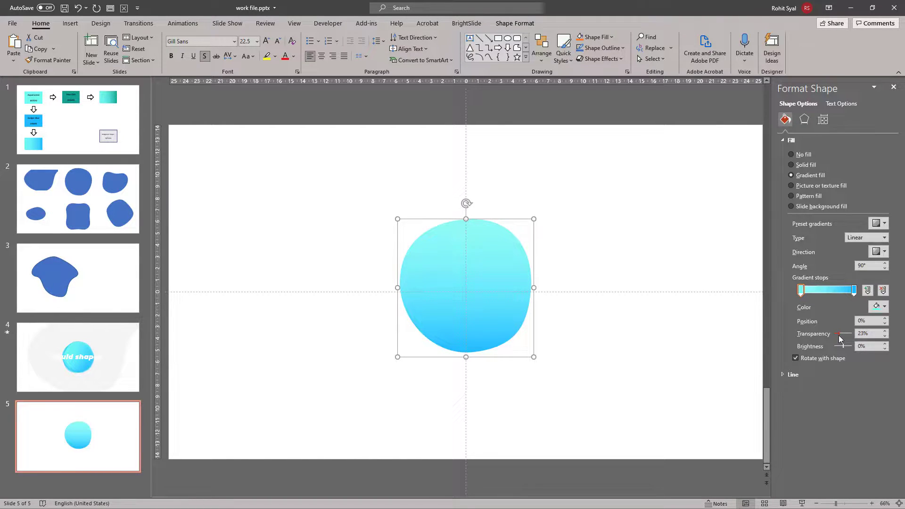
{"action": "left_click", "coordinate": [854, 291]}
{"action": "left_click_drag", "start_coordinate": [837, 335], "coordinate": [844, 336]}
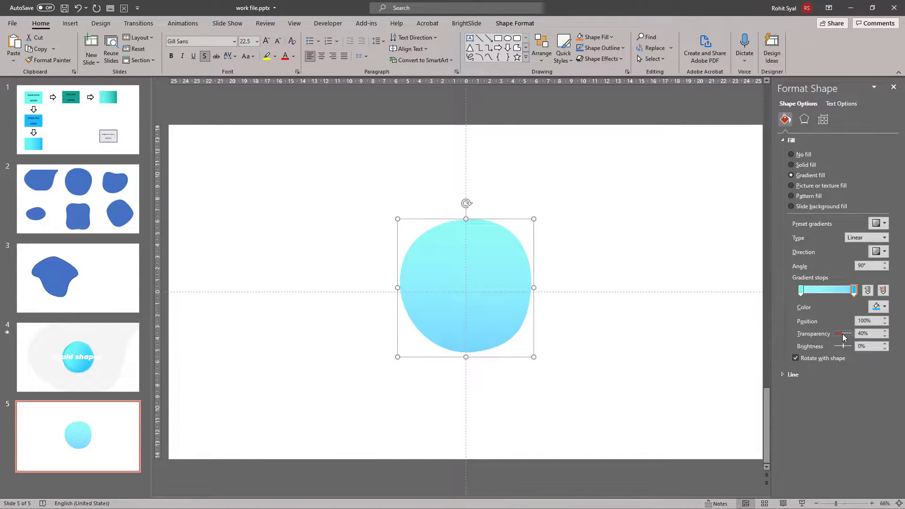
{"action": "left_click", "coordinate": [595, 368]}
Step: Add a Spin emphasis animation to the blob with the Animation Pane shown, and preview it
{"action": "left_click", "coordinate": [487, 314]}
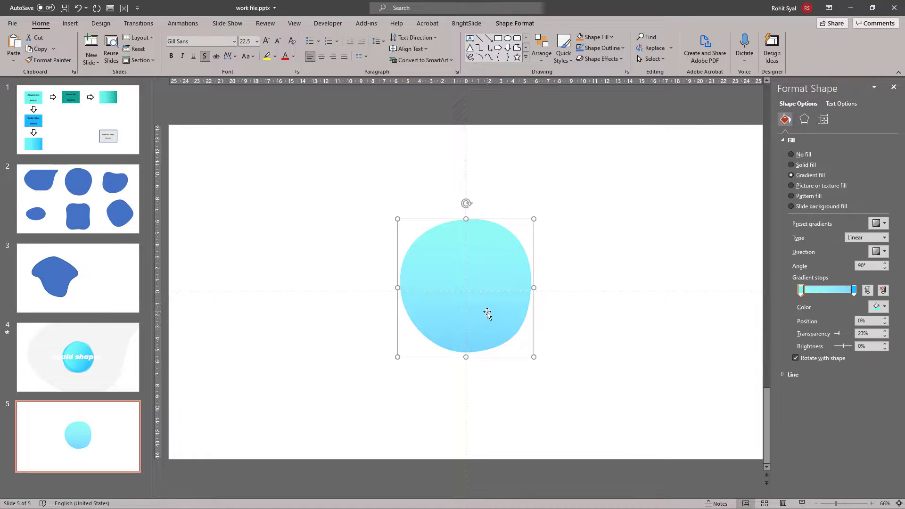
{"action": "left_click", "coordinate": [191, 26]}
{"action": "left_click", "coordinate": [720, 37]}
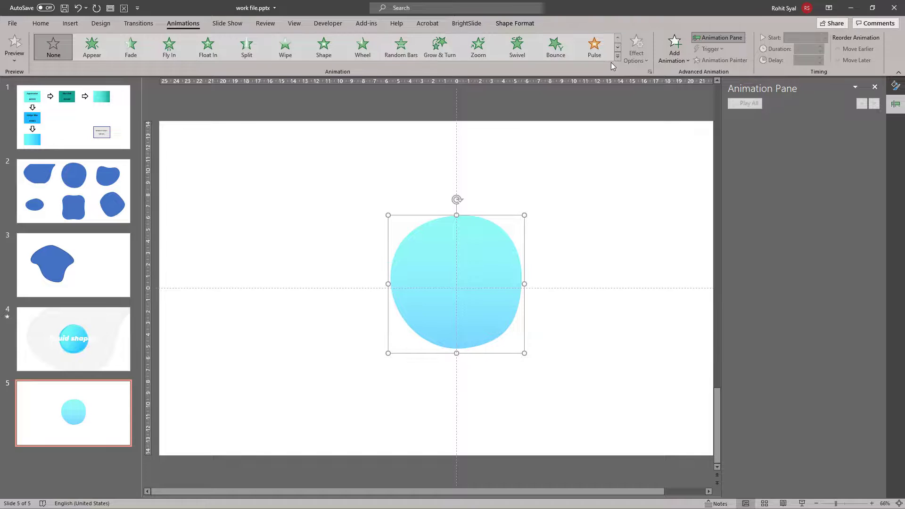
{"action": "left_click", "coordinate": [675, 47]}
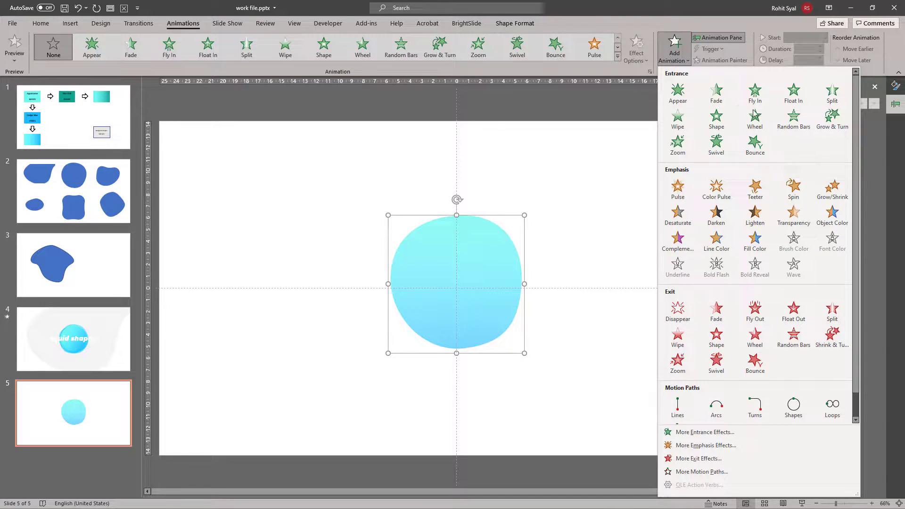
{"action": "left_click", "coordinate": [790, 187]}
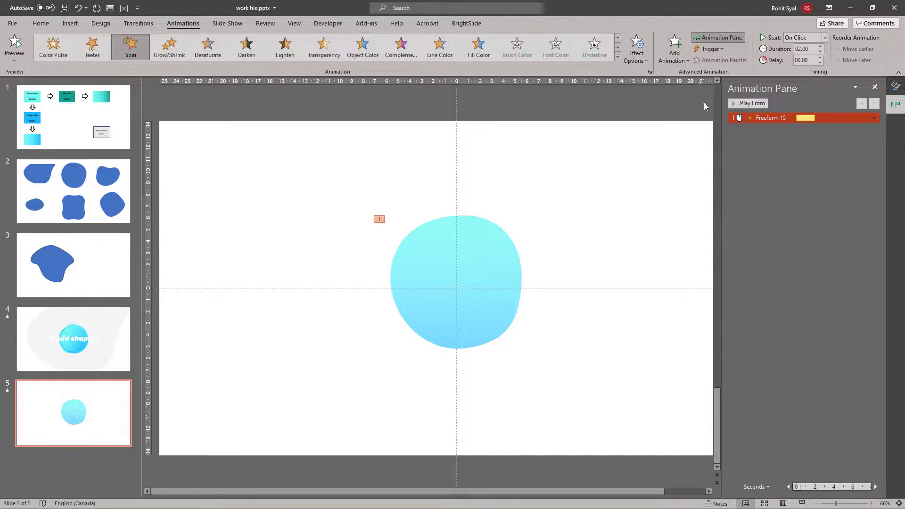
{"action": "left_click", "coordinate": [741, 105]}
Step: Set the blob's Spin effect amount to 360° Counterclockwise
{"action": "right_click", "coordinate": [762, 118]}
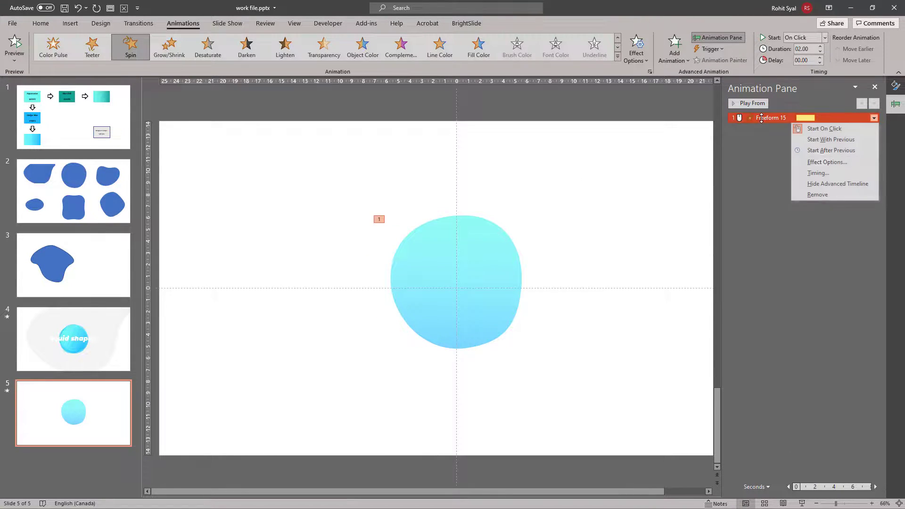
{"action": "left_click", "coordinate": [821, 161]}
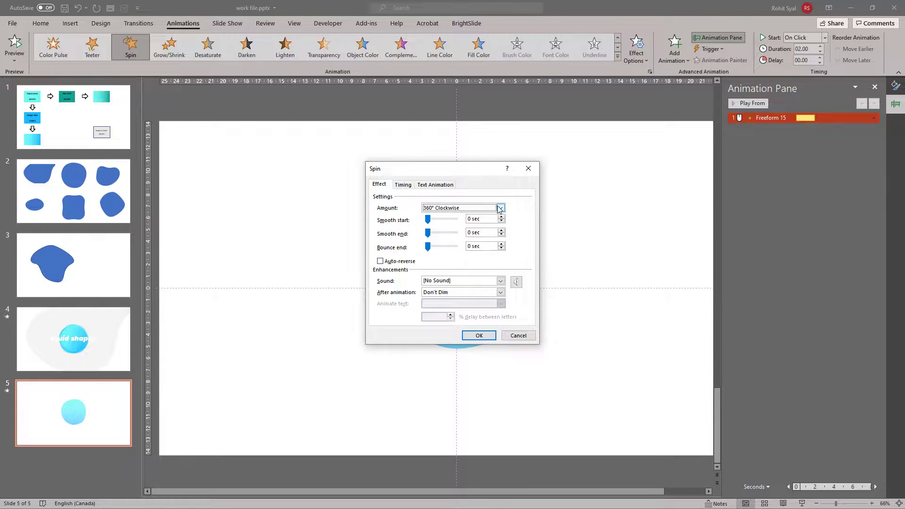
{"action": "left_click", "coordinate": [501, 208]}
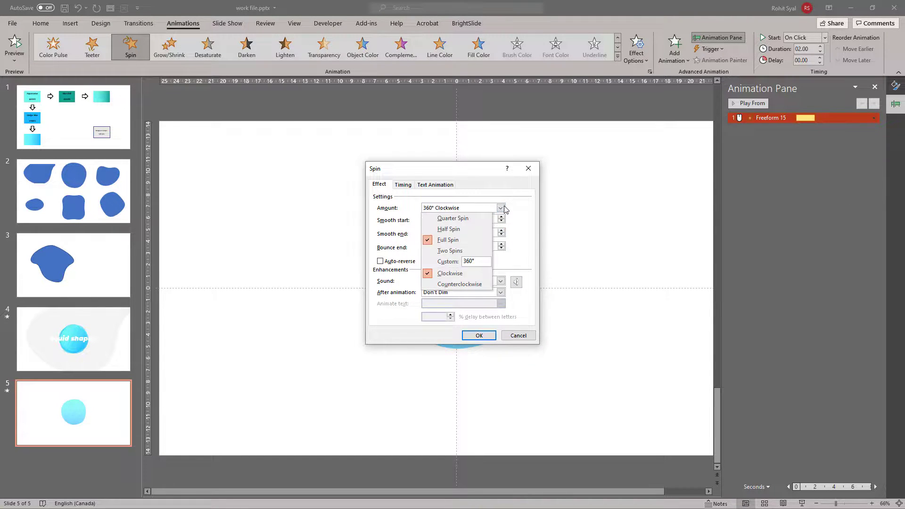
{"action": "left_click", "coordinate": [443, 285]}
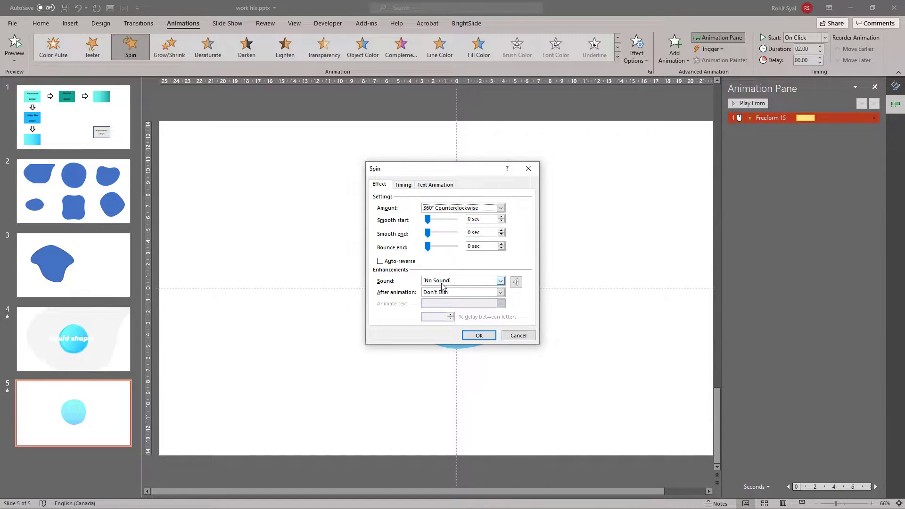
Step: Set the blob's Spin duration to 3 seconds (Slow) with repeat Until End of Slide, and preview the animation
{"action": "left_click", "coordinate": [402, 186]}
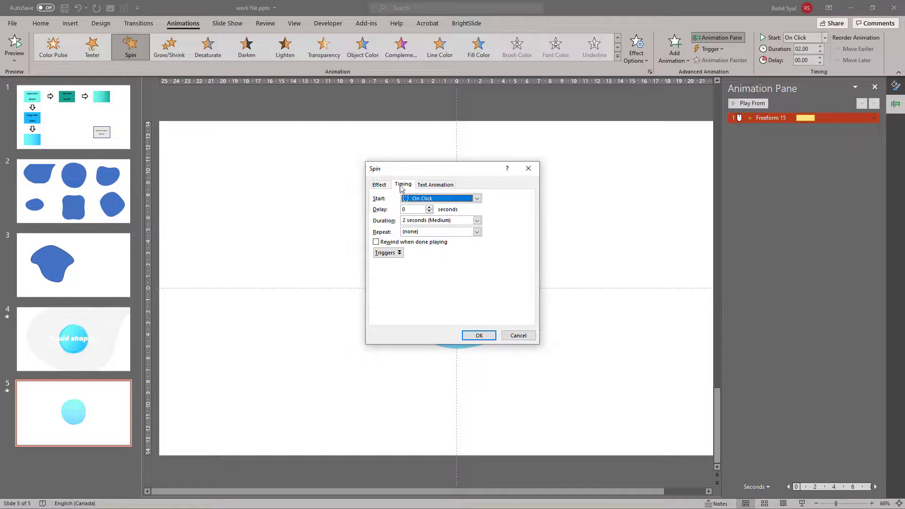
{"action": "left_click", "coordinate": [477, 221]}
{"action": "left_click", "coordinate": [448, 243]}
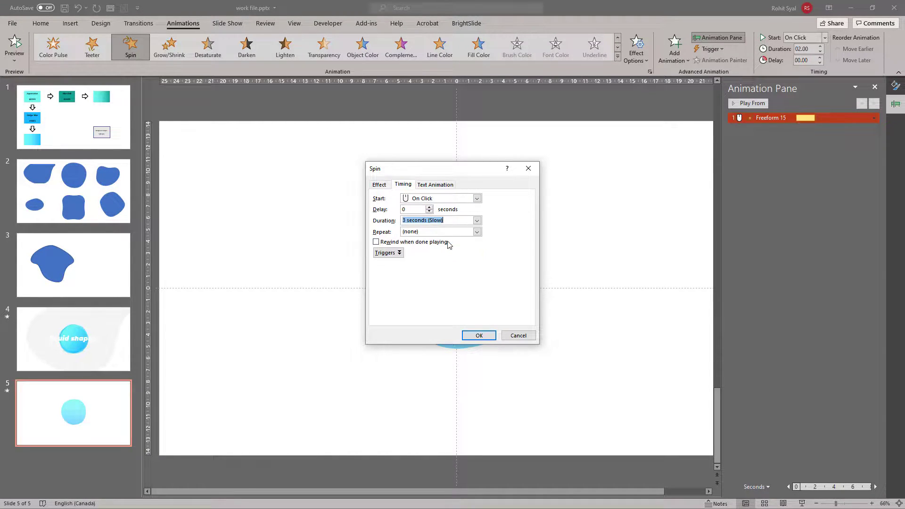
{"action": "left_click", "coordinate": [478, 233]}
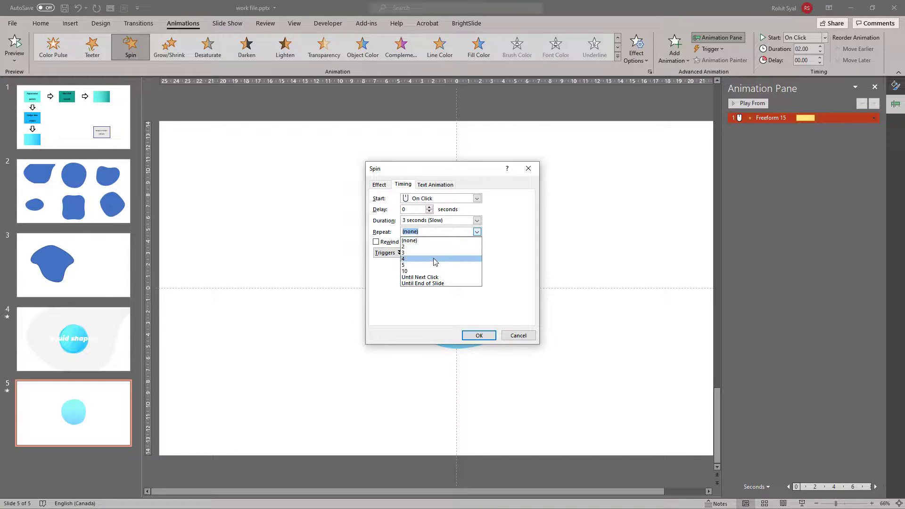
{"action": "left_click", "coordinate": [430, 283]}
{"action": "left_click", "coordinate": [479, 336]}
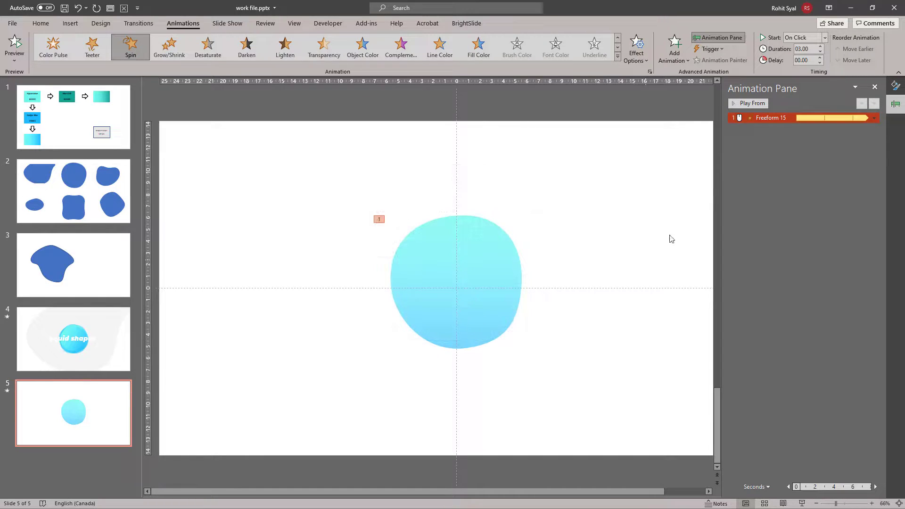
{"action": "left_click", "coordinate": [737, 106]}
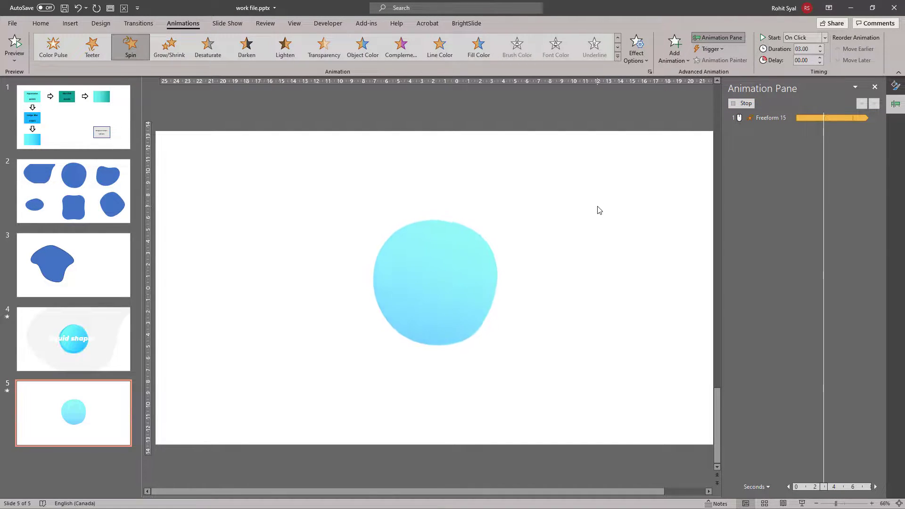
Step: Duplicate the animated blob seven times, rotating the copies to different angles around the original
{"action": "left_click", "coordinate": [487, 249]}
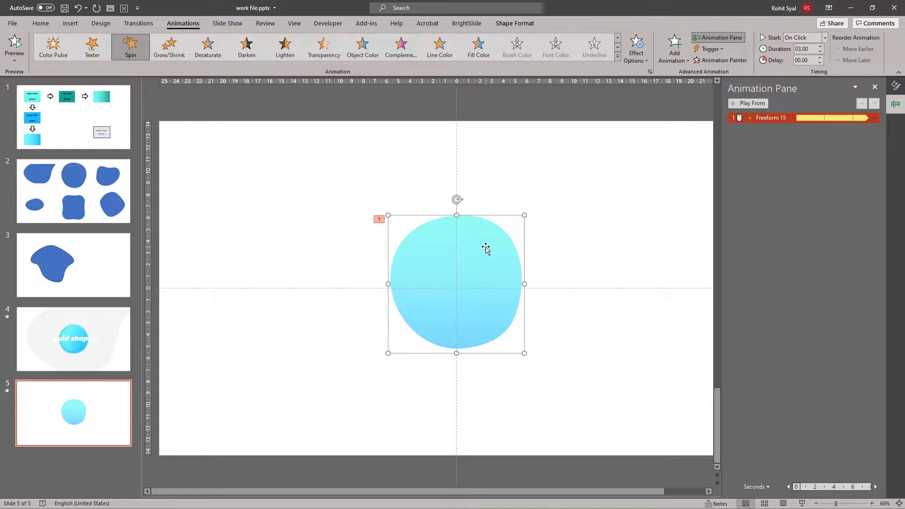
{"action": "key", "text": "ctrl+c"}
{"action": "key", "text": "ctrl+v"}
{"action": "left_click_drag", "start_coordinate": [465, 205], "coordinate": [414, 198]}
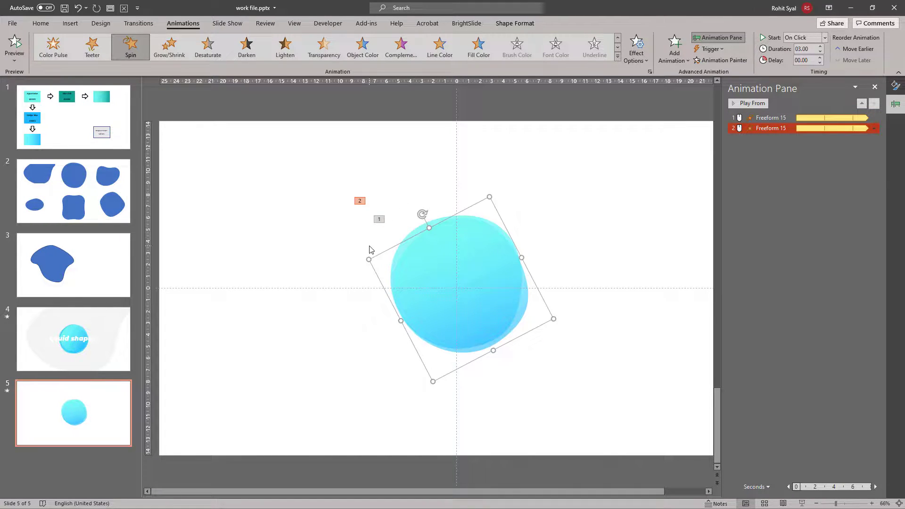
{"action": "key", "text": "ctrl+v"}
{"action": "left_click_drag", "start_coordinate": [467, 209], "coordinate": [330, 265]}
{"action": "key", "text": "ctrl+v"}
{"action": "left_click_drag", "start_coordinate": [471, 213], "coordinate": [381, 374]}
{"action": "key", "text": "ctrl+v"}
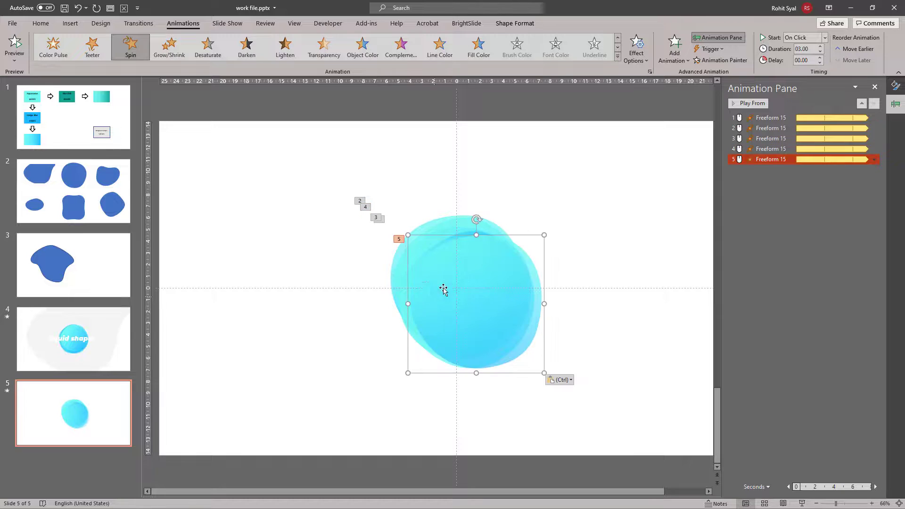
{"action": "left_click_drag", "start_coordinate": [477, 218], "coordinate": [475, 404]}
{"action": "left_click", "coordinate": [333, 335]}
{"action": "key", "text": "ctrl+v"}
{"action": "left_click_drag", "start_coordinate": [481, 222], "coordinate": [582, 266]}
{"action": "key", "text": "ctrl+v"}
{"action": "key", "text": "ctrl+v"}
{"action": "left_click", "coordinate": [357, 300]}
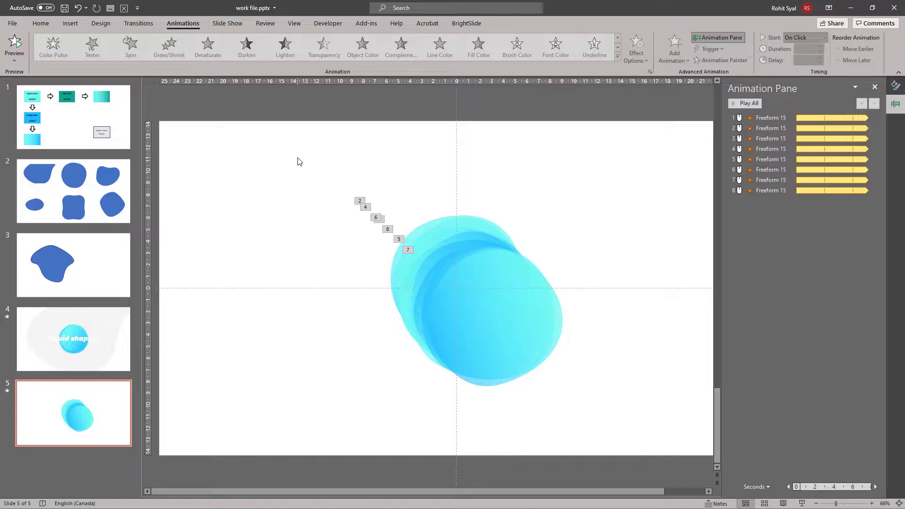
Step: Align all eight blobs to one another by center and middle, and check the slide in slide show view
{"action": "left_click_drag", "start_coordinate": [298, 157], "coordinate": [634, 438]}
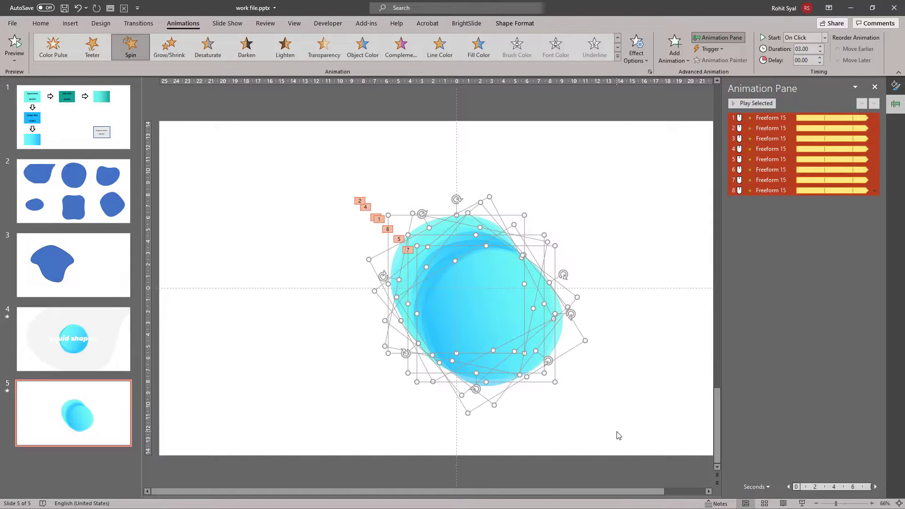
{"action": "left_click", "coordinate": [40, 23]}
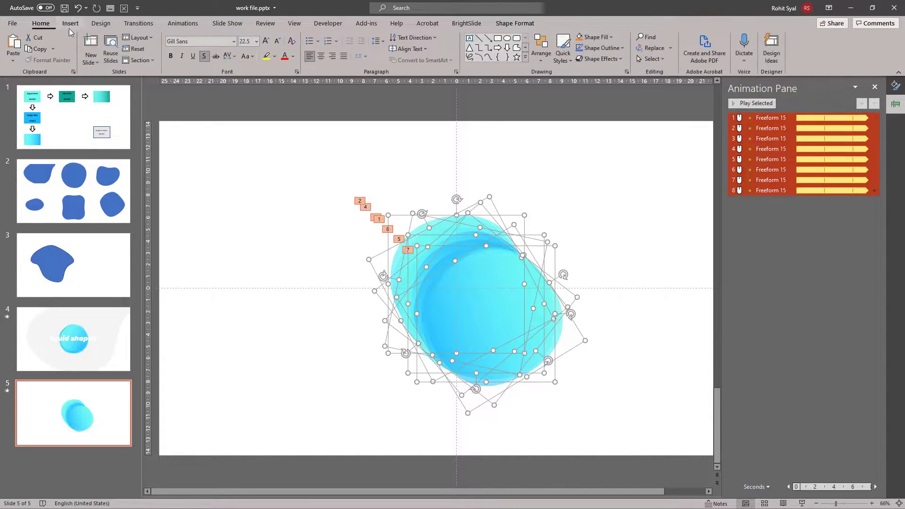
{"action": "left_click", "coordinate": [541, 61]}
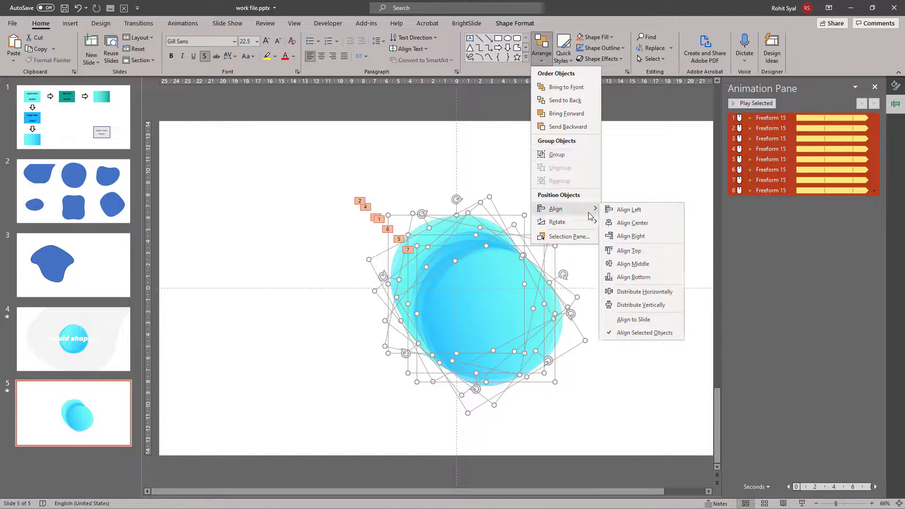
{"action": "left_click", "coordinate": [622, 225]}
{"action": "left_click", "coordinate": [542, 47]}
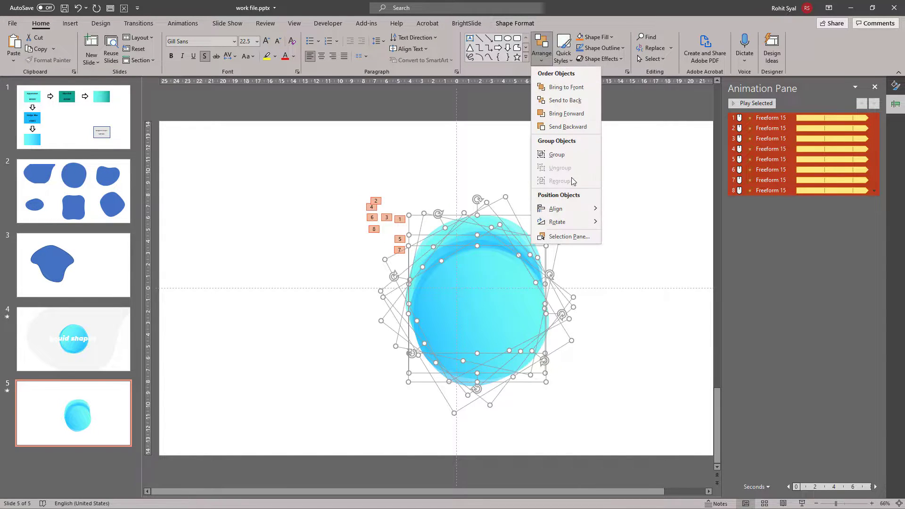
{"action": "mouse_move", "coordinate": [561, 209]}
{"action": "left_click", "coordinate": [634, 263]}
{"action": "left_click", "coordinate": [454, 303]}
{"action": "left_click", "coordinate": [654, 376]}
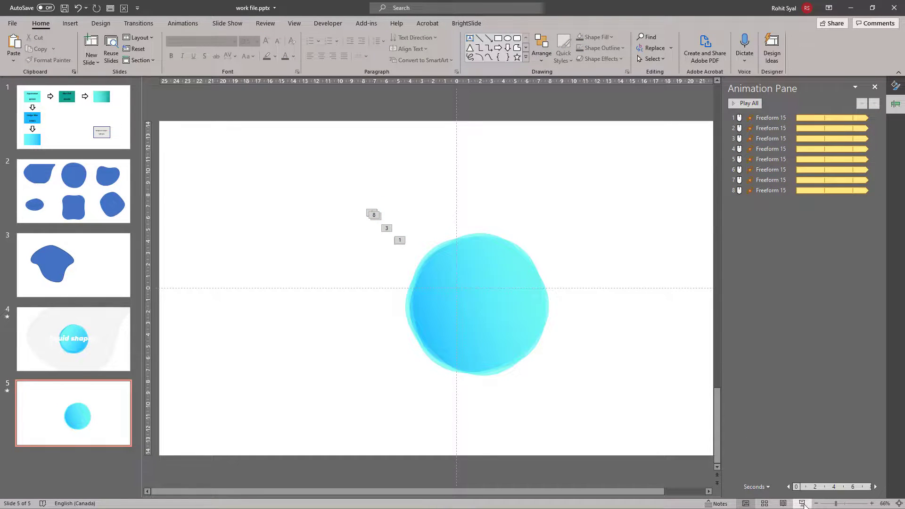
{"action": "left_click", "coordinate": [803, 504]}
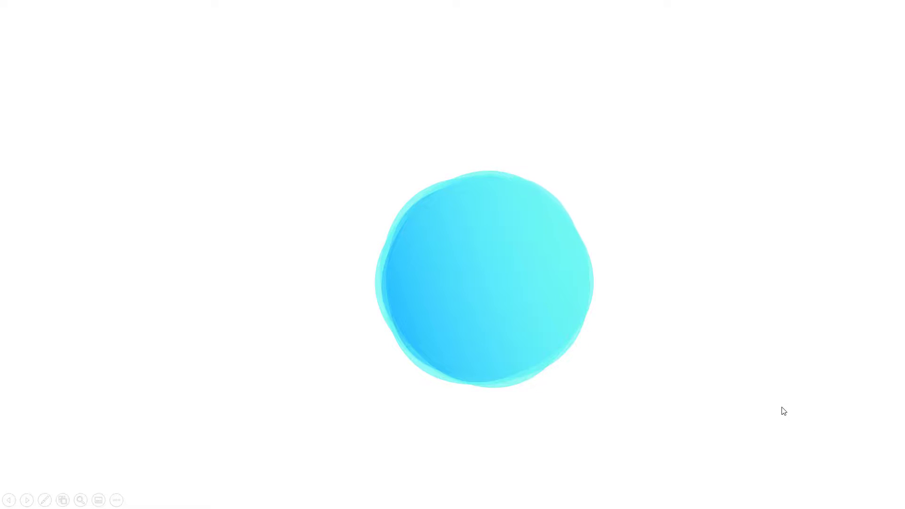
{"action": "key", "text": "Escape"}
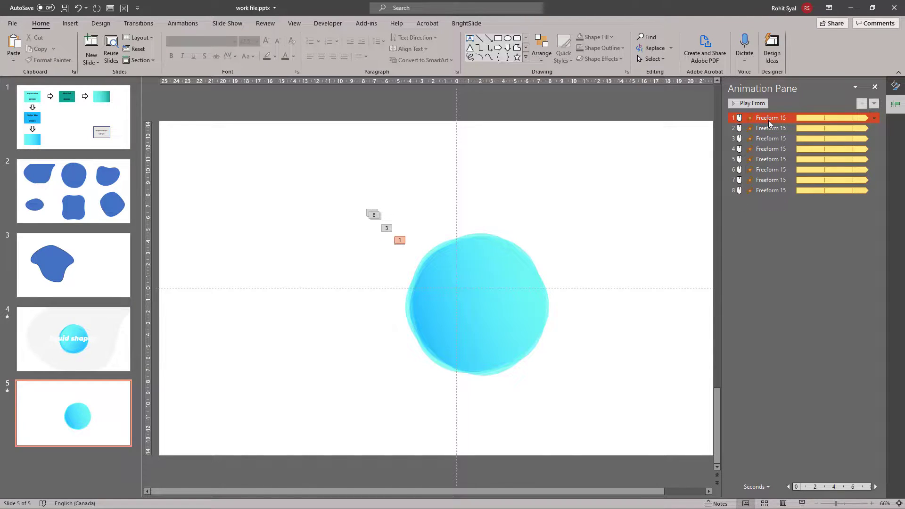
Step: Set all eight Spin animations to Start With Previous
{"action": "key", "text": "shift+Down"}
{"action": "key", "text": "shift+Down"}
{"action": "key", "text": "shift+Down"}
{"action": "key", "text": "shift+Down"}
{"action": "key", "text": "shift+Down"}
{"action": "key", "text": "shift+Down"}
{"action": "key", "text": "shift+Down"}
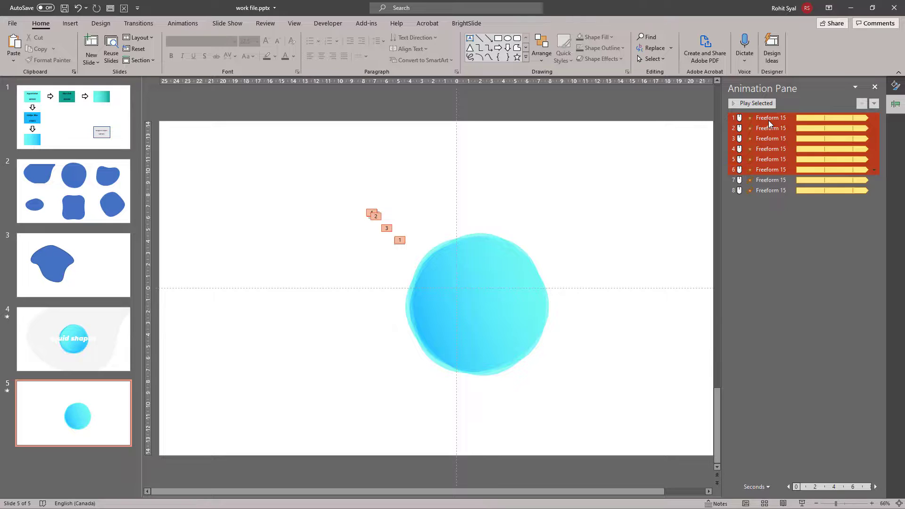
{"action": "right_click", "coordinate": [773, 122]}
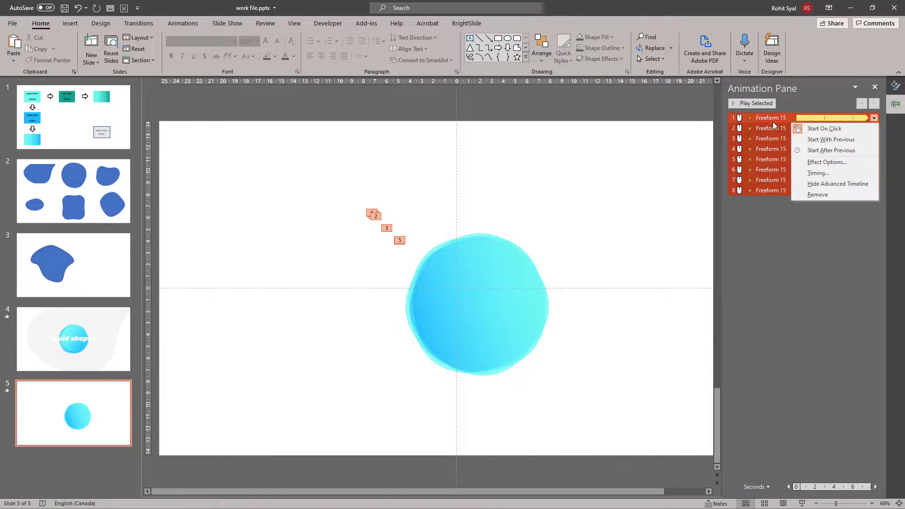
{"action": "left_click", "coordinate": [811, 140]}
{"action": "left_click", "coordinate": [639, 250]}
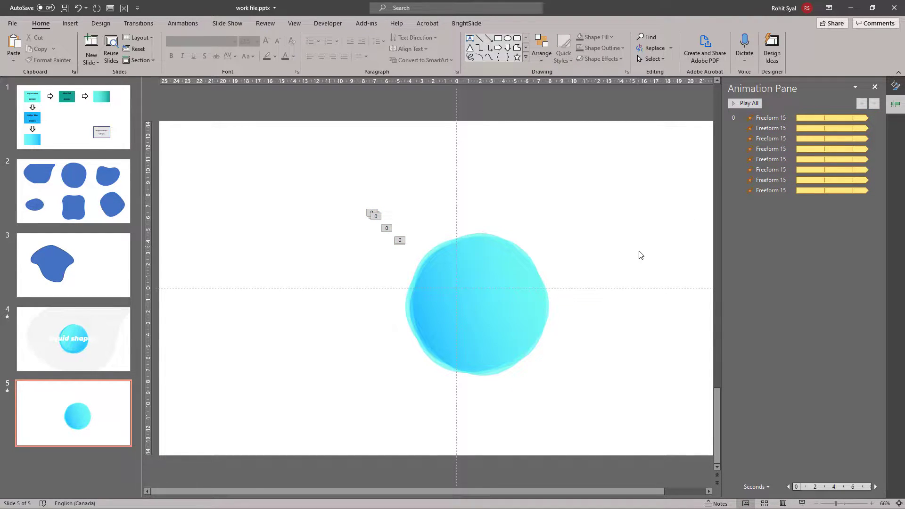
Step: Play slide 5 as a slide show and move the whole blob stack to the slide's center
{"action": "left_click", "coordinate": [802, 504]}
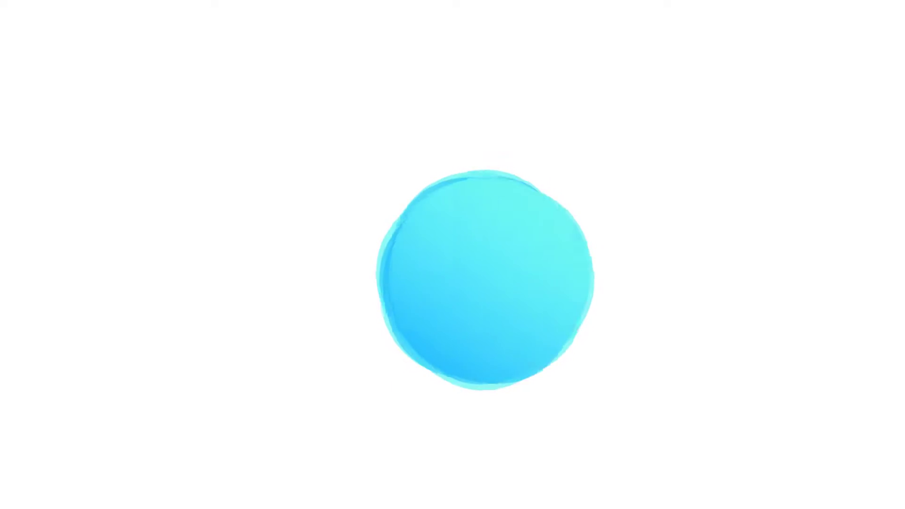
{"action": "key", "text": "Escape"}
{"action": "key", "text": "ctrl+a"}
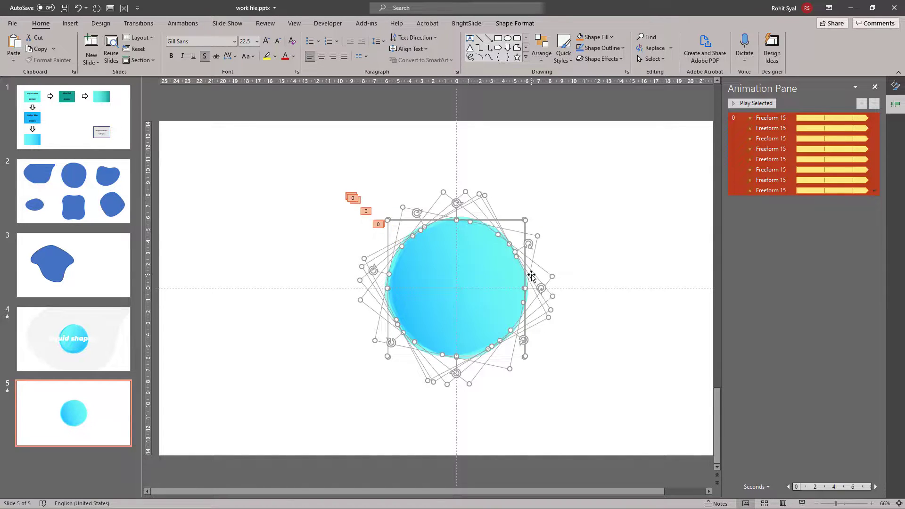
Step: Set the duration of all eight Spin effects to 2 seconds (Medium) and play the slide show
{"action": "right_click", "coordinate": [769, 193]}
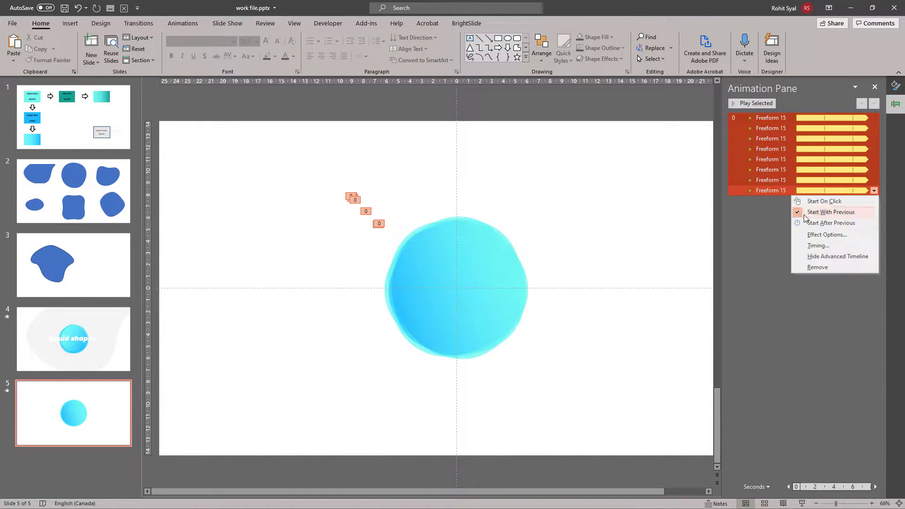
{"action": "left_click", "coordinate": [813, 236]}
{"action": "left_click", "coordinate": [403, 186]}
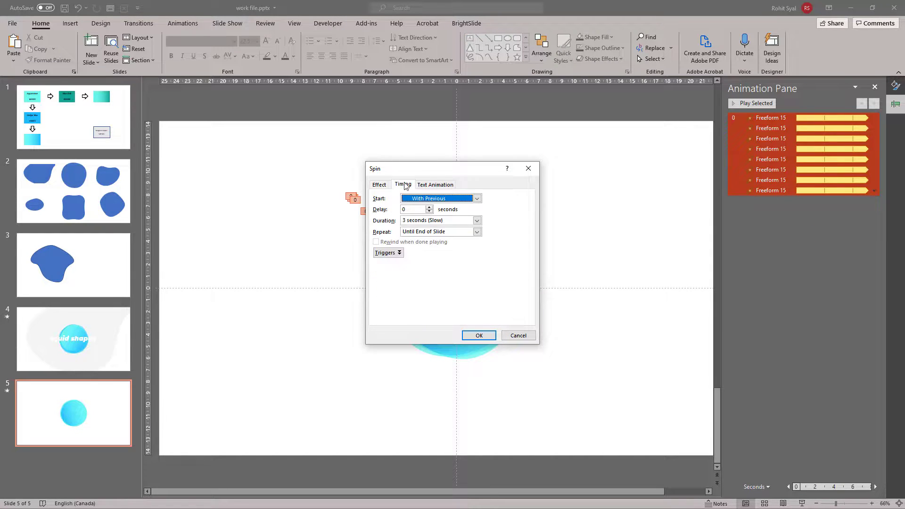
{"action": "left_click", "coordinate": [477, 221]}
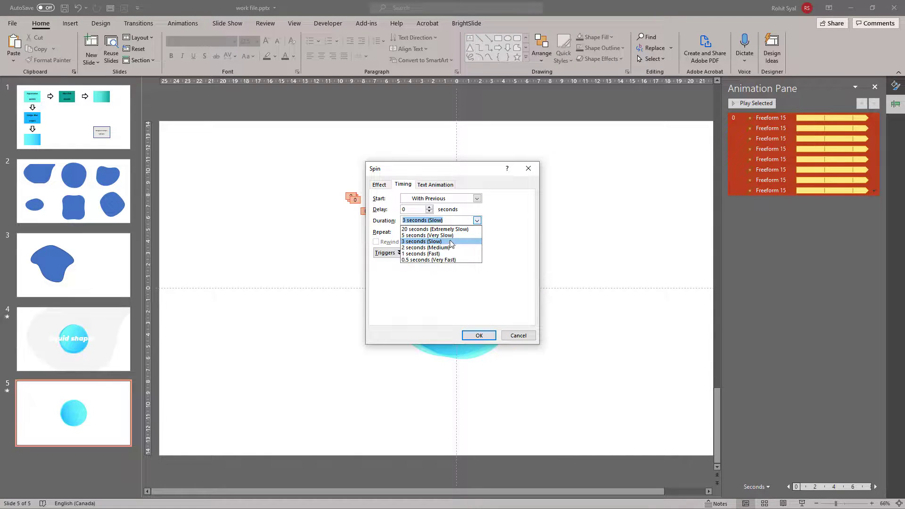
{"action": "left_click", "coordinate": [476, 247]}
{"action": "left_click", "coordinate": [478, 336]}
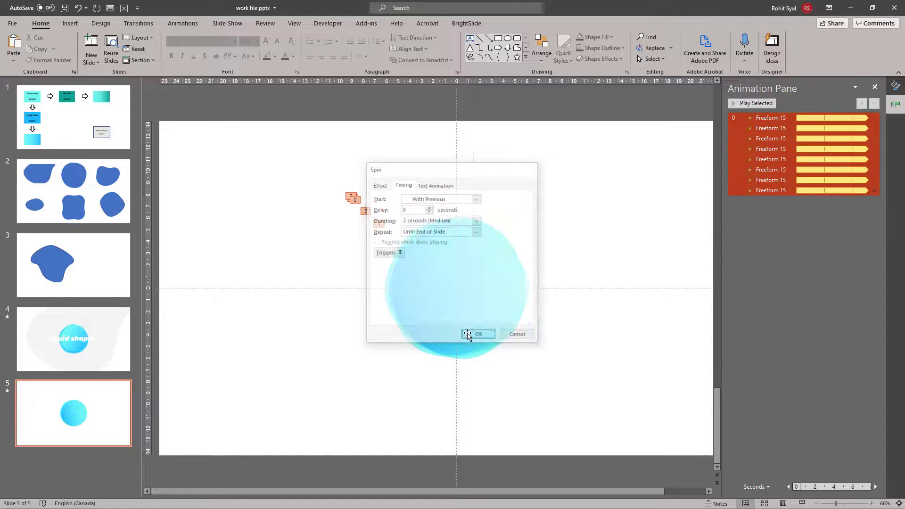
{"action": "left_click", "coordinate": [802, 504]}
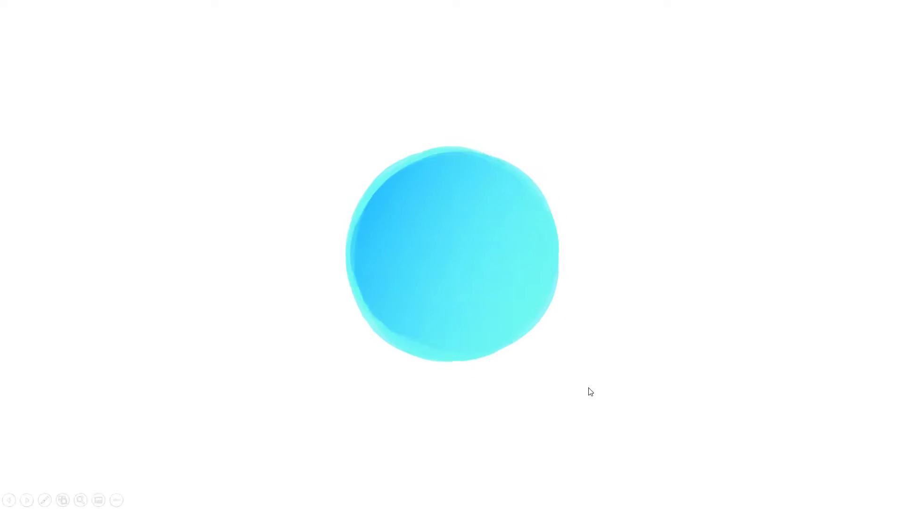
{"action": "key", "text": "Escape"}
Step: Copy the first freeform shape from slide 2 and paste it onto slide 5, with the Animation Pane closed
{"action": "left_click", "coordinate": [72, 194]}
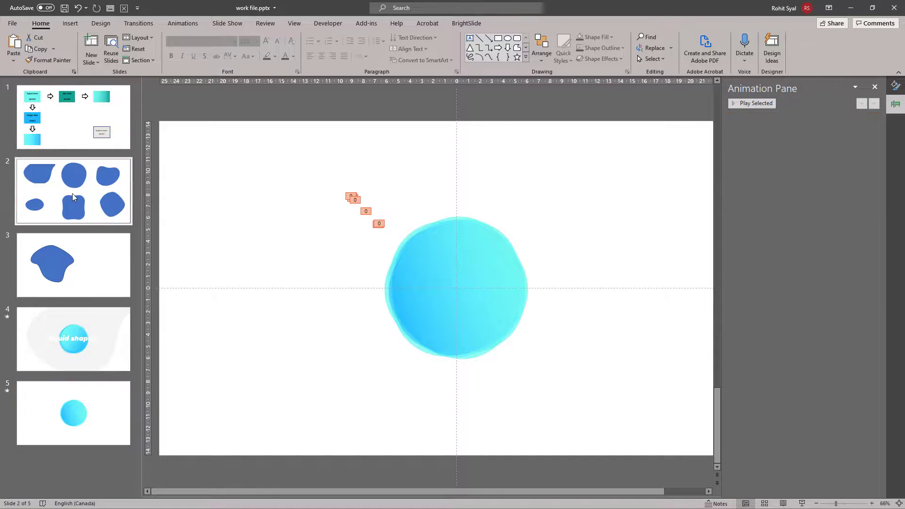
{"action": "left_click", "coordinate": [267, 198]}
{"action": "key", "text": "ctrl+c"}
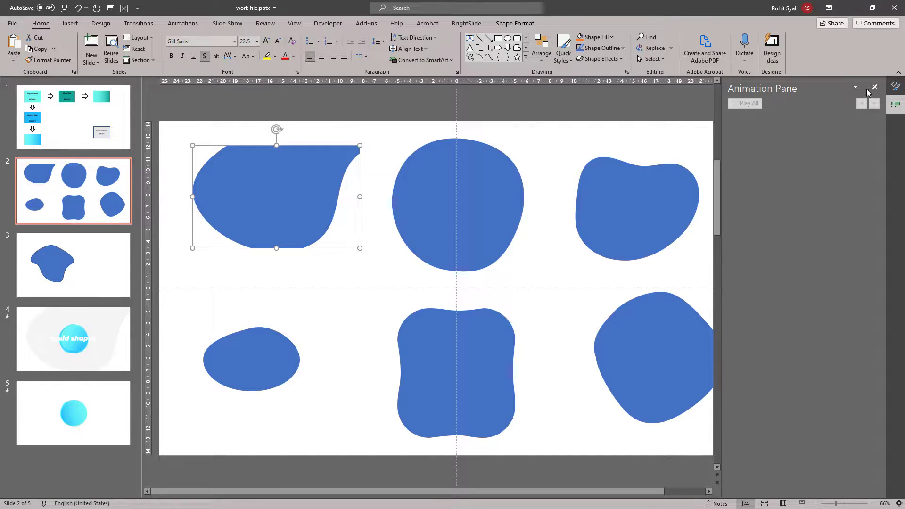
{"action": "left_click", "coordinate": [875, 87]}
{"action": "left_click", "coordinate": [81, 477]}
{"action": "key", "text": "ctrl+v"}
Step: Enlarge the pasted freeform to the full slide height, extend it to the slide's right edge, and send it behind the blobs
{"action": "left_click_drag", "start_coordinate": [336, 193], "coordinate": [444, 168]}
{"action": "left_click_drag", "start_coordinate": [556, 228], "coordinate": [747, 459]}
{"action": "left_click_drag", "start_coordinate": [735, 363], "coordinate": [644, 361]}
{"action": "right_click", "coordinate": [416, 210]}
{"action": "left_click", "coordinate": [453, 328]}
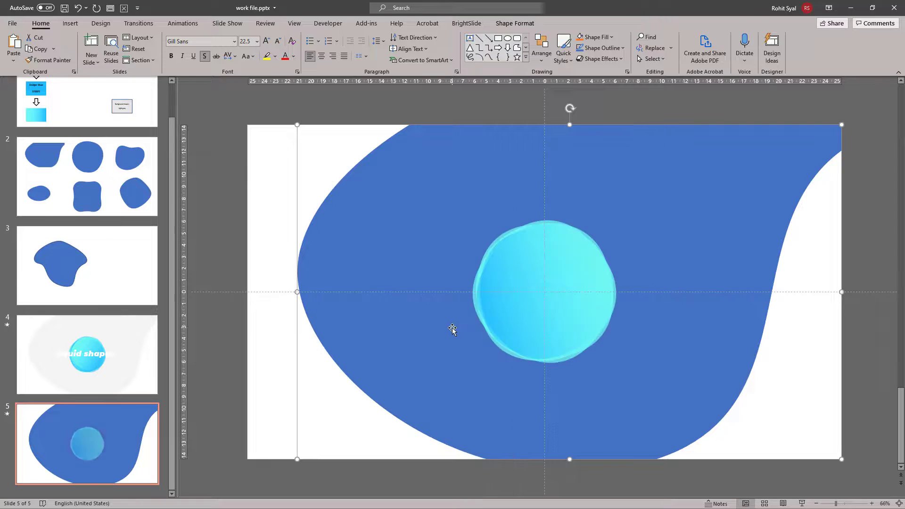
Step: Fill the large background freeform with the recent light gray color and raise its fill transparency
{"action": "left_click", "coordinate": [596, 37]}
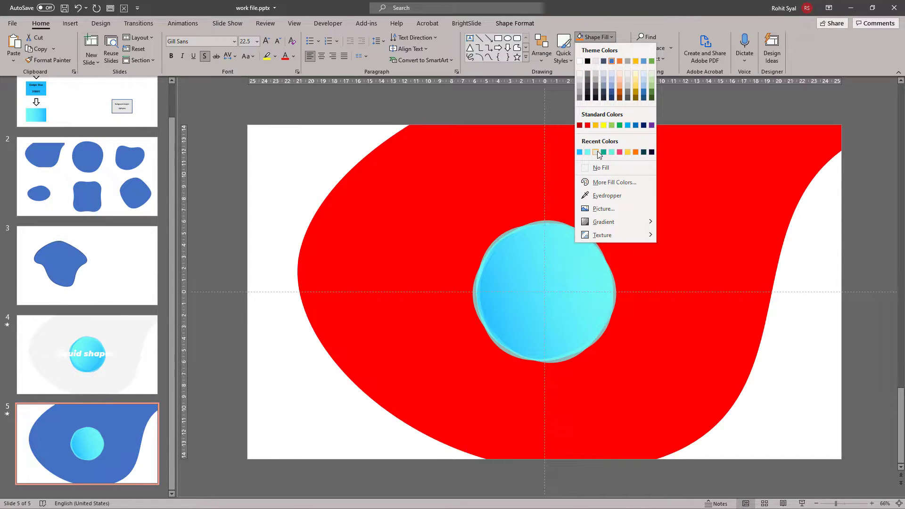
{"action": "left_click", "coordinate": [595, 152]}
{"action": "right_click", "coordinate": [381, 179]}
{"action": "left_click", "coordinate": [426, 384]}
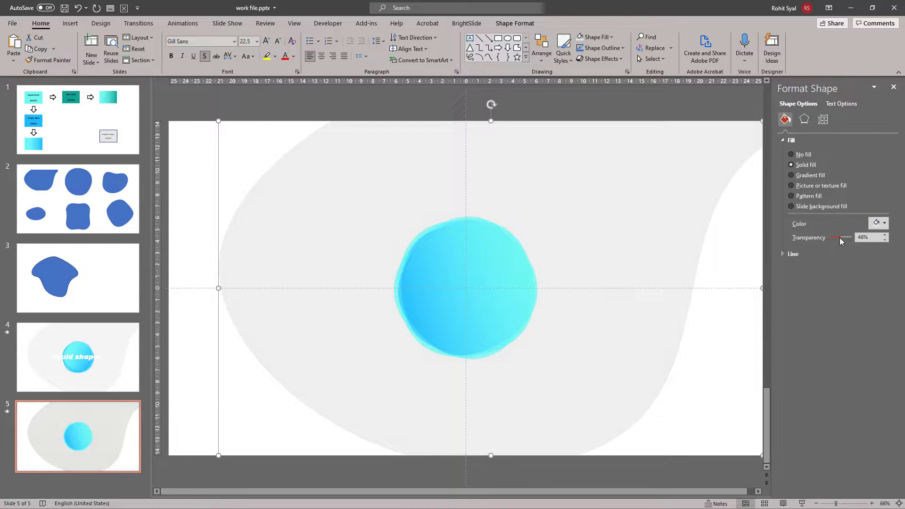
{"action": "left_click_drag", "start_coordinate": [851, 241], "coordinate": [847, 241]}
{"action": "left_click", "coordinate": [712, 103]}
{"action": "left_click", "coordinate": [894, 87]}
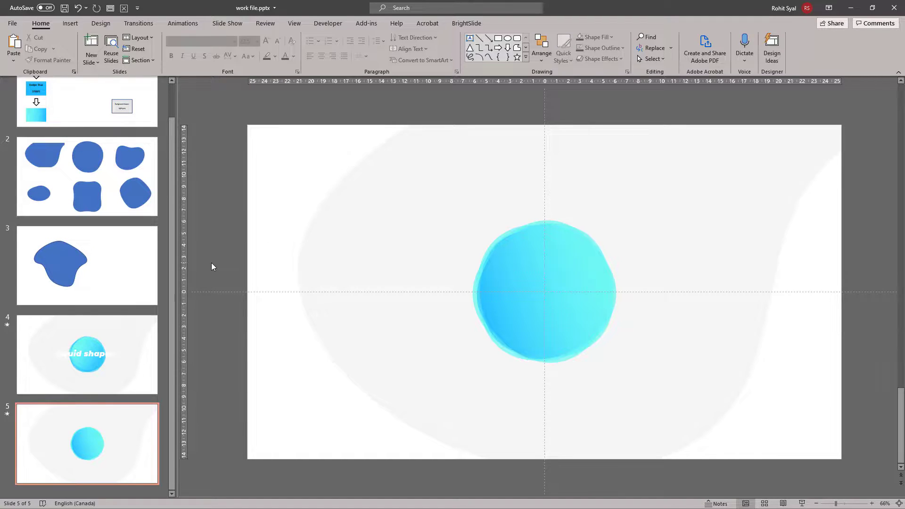
Step: Add a text box reading "liquid shapes", enlarge its text to 88 pt, and place it over the blob stack
{"action": "left_click", "coordinate": [267, 405]}
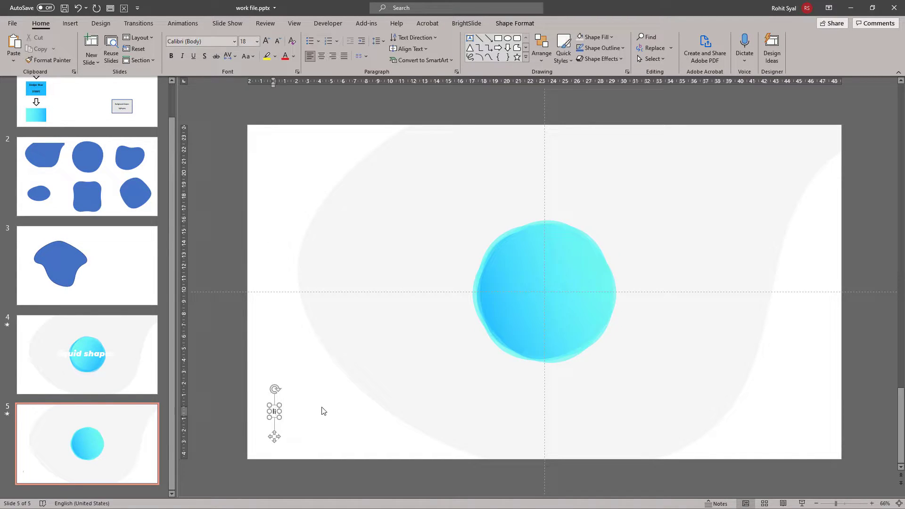
{"action": "left_click", "coordinate": [306, 418]}
{"action": "key", "text": "ctrl+shift+period"}
{"action": "key", "text": "ctrl+shift+period"}
{"action": "key", "text": "ctrl+shift+period"}
{"action": "key", "text": "ctrl+shift+period"}
{"action": "key", "text": "ctrl+shift+period"}
{"action": "key", "text": "ctrl+shift+period"}
{"action": "key", "text": "ctrl+shift+period"}
{"action": "key", "text": "ctrl+shift+period"}
{"action": "key", "text": "ctrl+shift+period"}
{"action": "key", "text": "ctrl+shift+period"}
{"action": "key", "text": "ctrl+shift+period"}
{"action": "key", "text": "ctrl+shift+period"}
{"action": "key", "text": "ctrl+shift+period"}
{"action": "key", "text": "ctrl+shift+period"}
{"action": "left_click", "coordinate": [282, 431]}
{"action": "left_click", "coordinate": [278, 454]}
{"action": "left_click", "coordinate": [314, 468]}
{"action": "left_click_drag", "start_coordinate": [278, 405], "coordinate": [343, 259]}
Step: Format the "liquid shapes" title as white Montserrat Black italic and center it over the blob stack
{"action": "left_click", "coordinate": [214, 40]}
{"action": "type", "text": "Montserrat Black"}
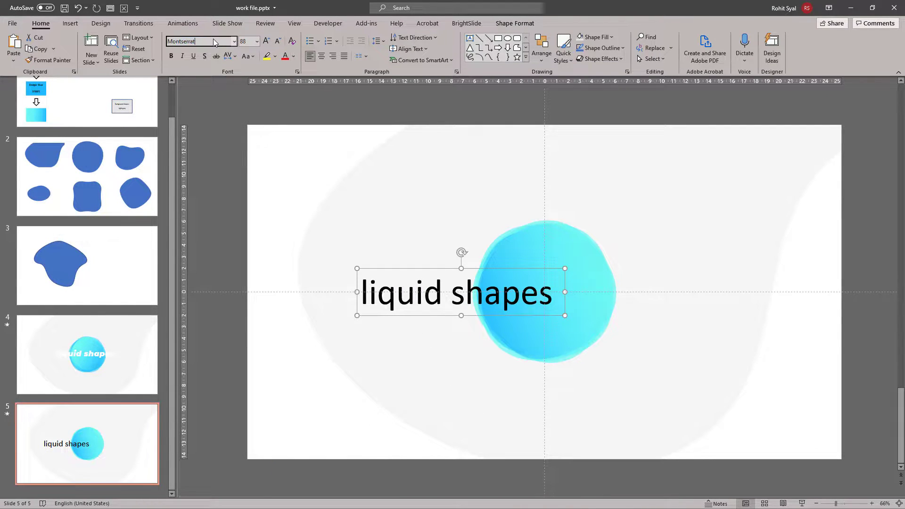
{"action": "key", "text": "Return"}
{"action": "left_click", "coordinate": [182, 56]}
{"action": "left_click_drag", "start_coordinate": [440, 316], "coordinate": [499, 316]}
{"action": "left_click", "coordinate": [293, 57]}
{"action": "left_click", "coordinate": [285, 82]}
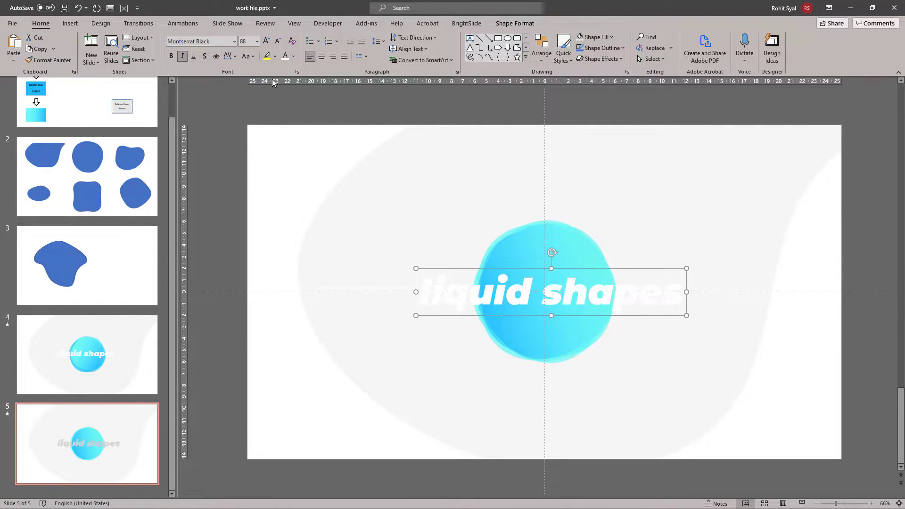
Step: Add an outer shadow to the "liquid shapes" title text with 63% transparency, 101% size and 26 pt blur
{"action": "right_click", "coordinate": [435, 318]}
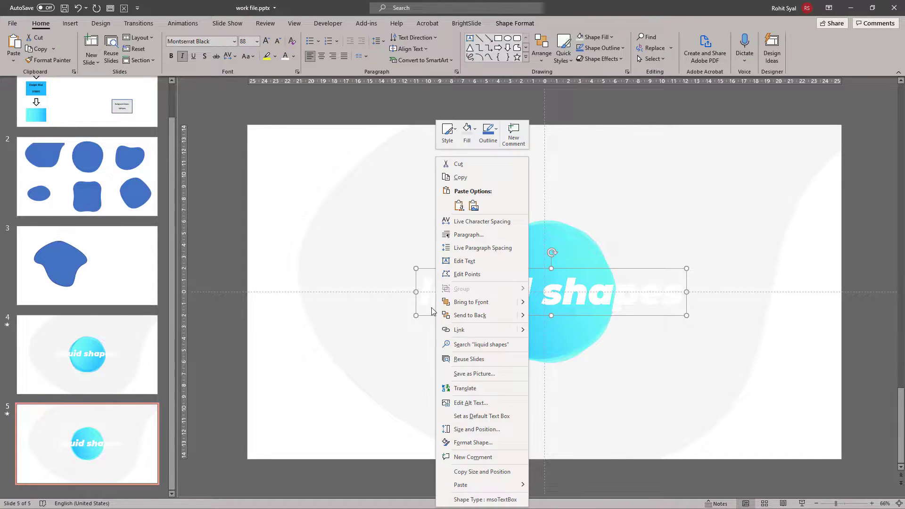
{"action": "left_click", "coordinate": [479, 446]}
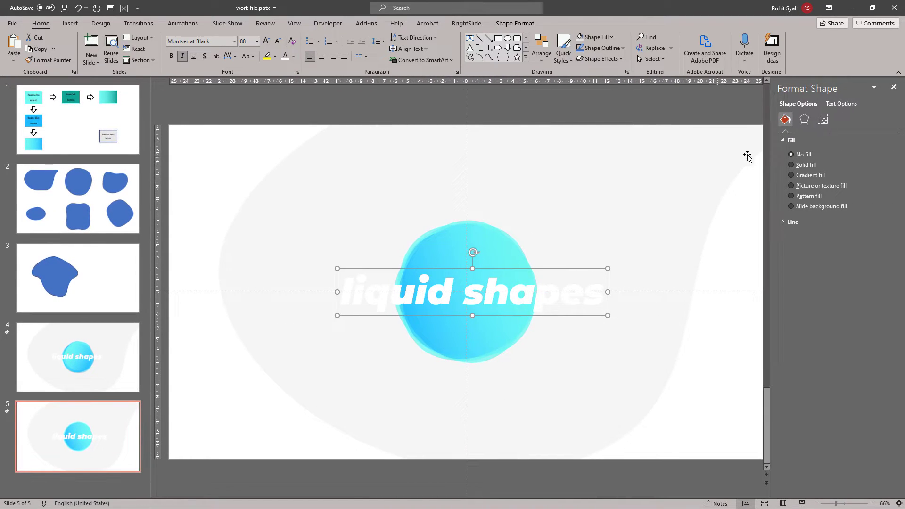
{"action": "left_click", "coordinate": [844, 104]}
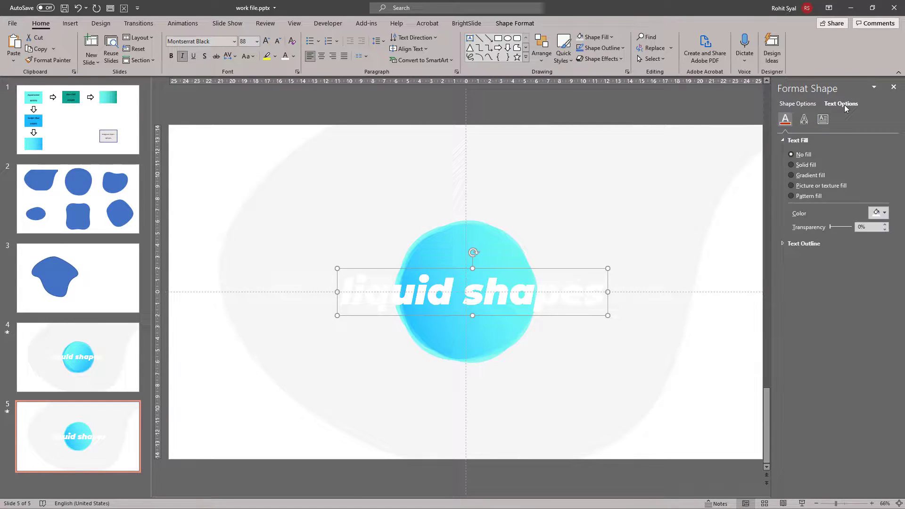
{"action": "left_click", "coordinate": [805, 122]}
{"action": "left_click", "coordinate": [783, 141]}
{"action": "left_click", "coordinate": [878, 153]}
{"action": "left_click", "coordinate": [834, 233]}
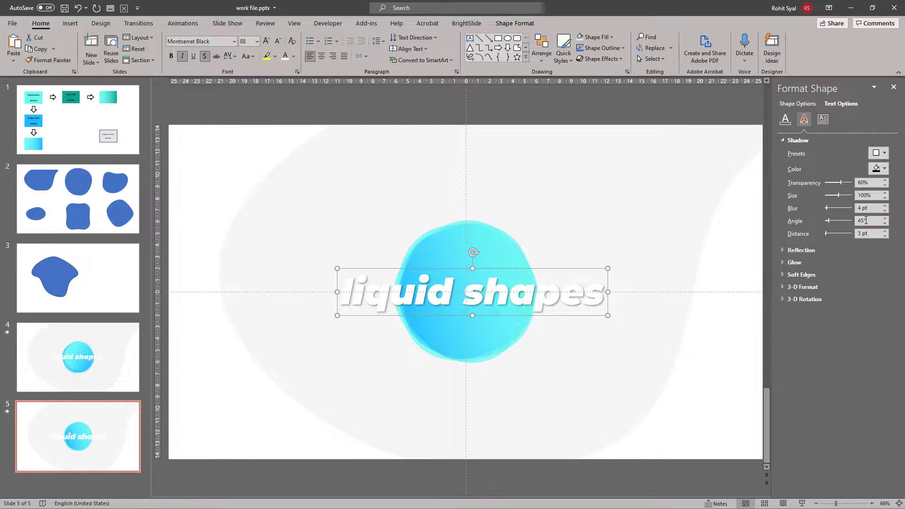
{"action": "left_click", "coordinate": [886, 193]}
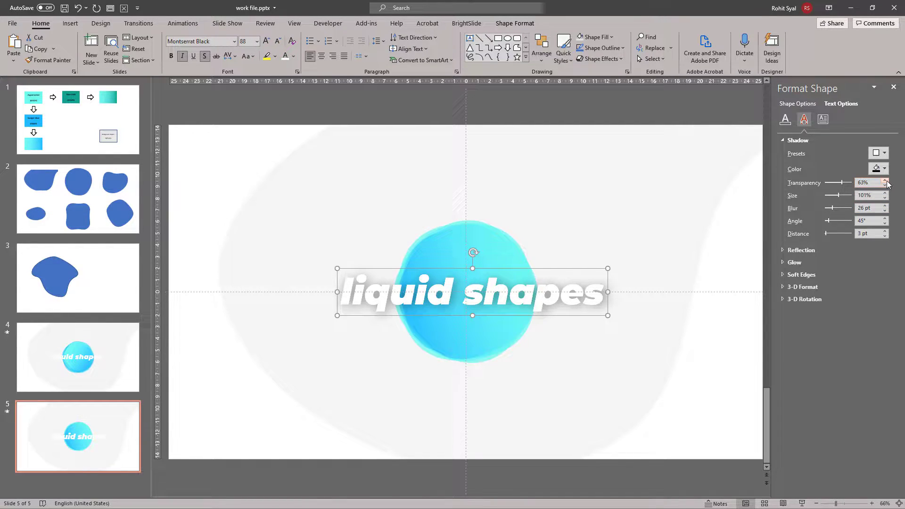
{"action": "left_click", "coordinate": [724, 351]}
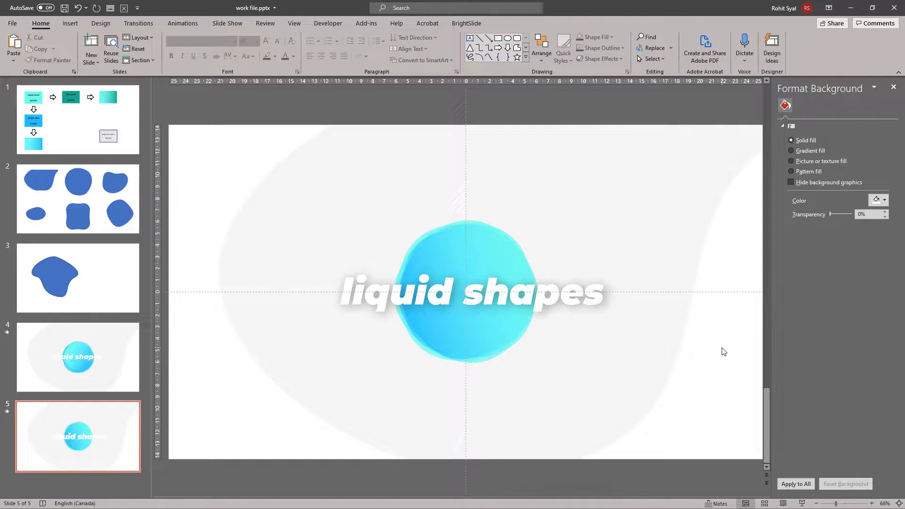
Step: Nudge the "liquid shapes" title up and left until it is centered on the blob stack and the vertical guide
{"action": "left_click", "coordinate": [556, 305]}
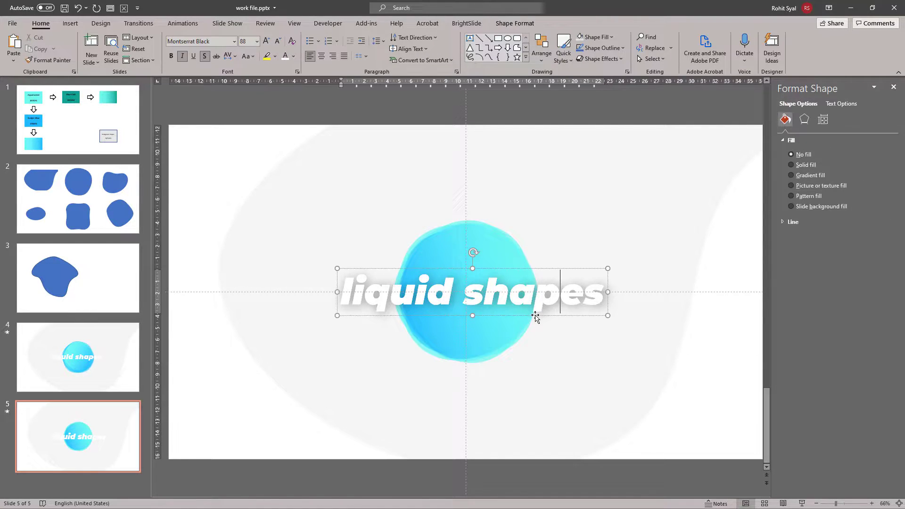
{"action": "key", "text": "Up"}
{"action": "key", "text": "Up"}
{"action": "key", "text": "Up"}
{"action": "key", "text": "Up"}
{"action": "key", "text": "Left"}
{"action": "key", "text": "Left"}
{"action": "key", "text": "Left"}
{"action": "key", "text": "Left"}
{"action": "key", "text": "Left"}
{"action": "key", "text": "Left"}
{"action": "key", "text": "Left"}
{"action": "key", "text": "Left"}
{"action": "key", "text": "Left"}
{"action": "key", "text": "Left"}
{"action": "key", "text": "Left"}
{"action": "key", "text": "Left"}
{"action": "key", "text": "Left"}
{"action": "key", "text": "Left"}
{"action": "key", "text": "Left"}
{"action": "key", "text": "Right"}
{"action": "key", "text": "Right"}
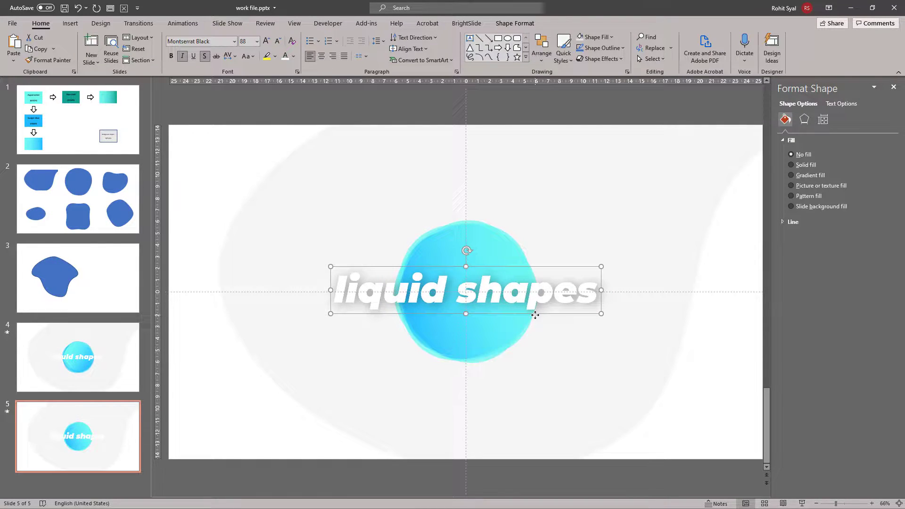
{"action": "key", "text": "Escape"}
Step: Preview the current slide as a slide show, then dismiss the background formatting options
{"action": "left_click", "coordinate": [802, 504]}
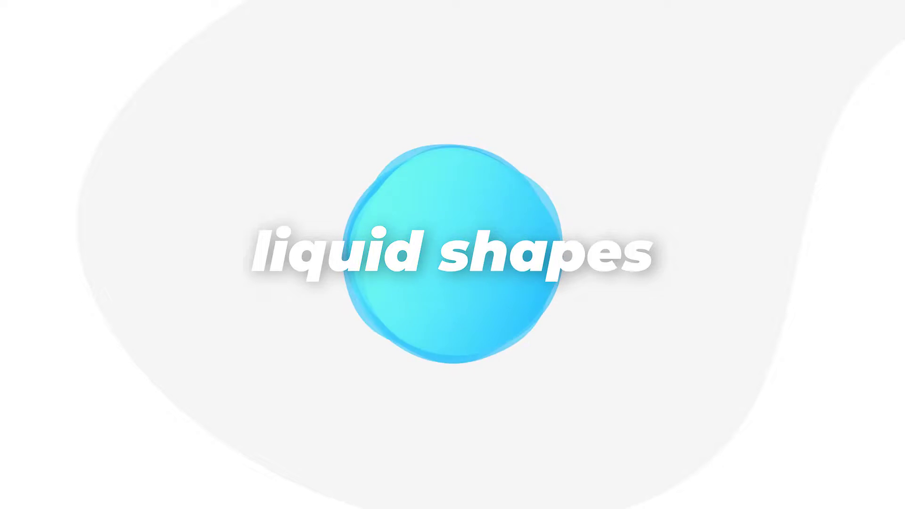
{"action": "key", "text": "Escape"}
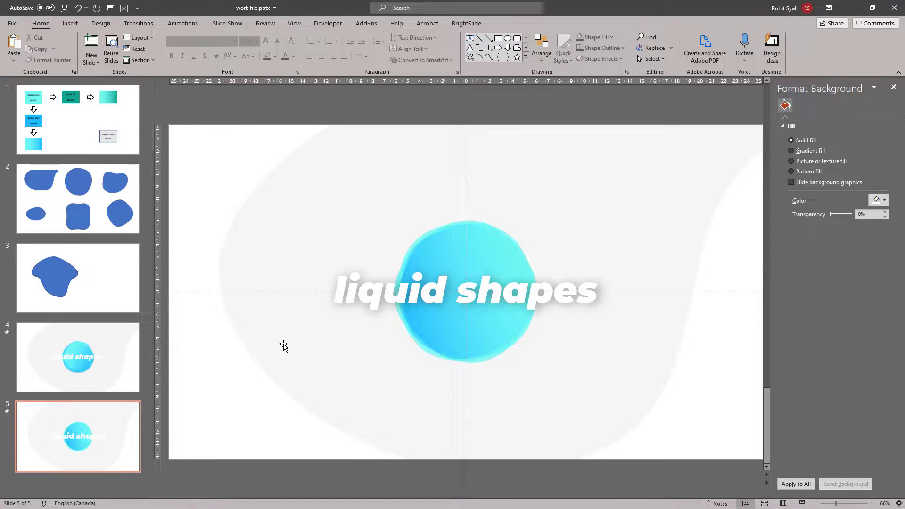
{"action": "left_click", "coordinate": [894, 87]}
Step: Copy the blob stack from slide 5 and paste it onto a new blank slide 6
{"action": "scroll", "coordinate": [233, 268], "scroll_direction": "down", "scroll_amount": 4, "text": "ctrl"}
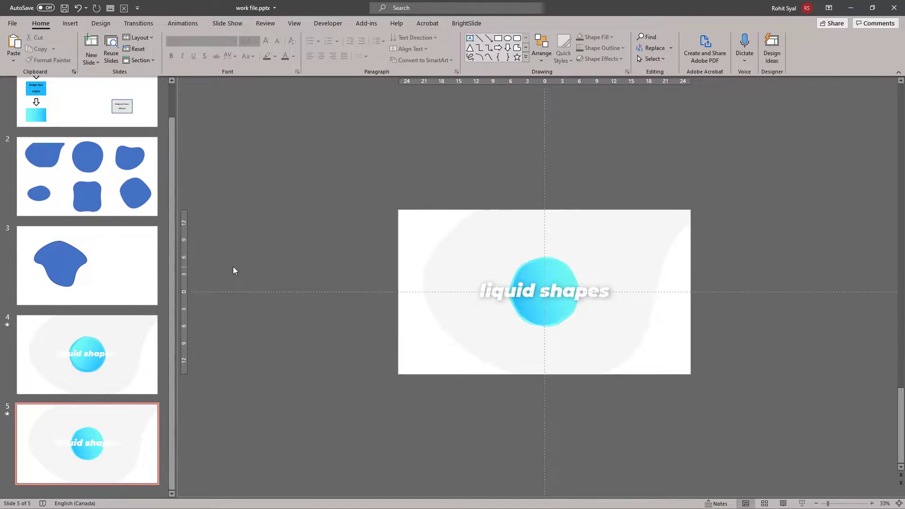
{"action": "left_click_drag", "start_coordinate": [442, 239], "coordinate": [590, 350]}
{"action": "right_click", "coordinate": [106, 492]}
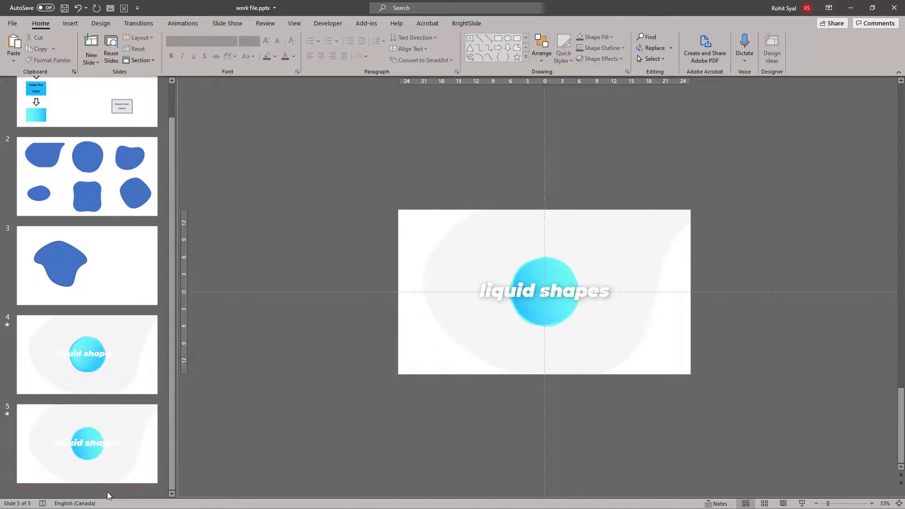
{"action": "left_click", "coordinate": [142, 459]}
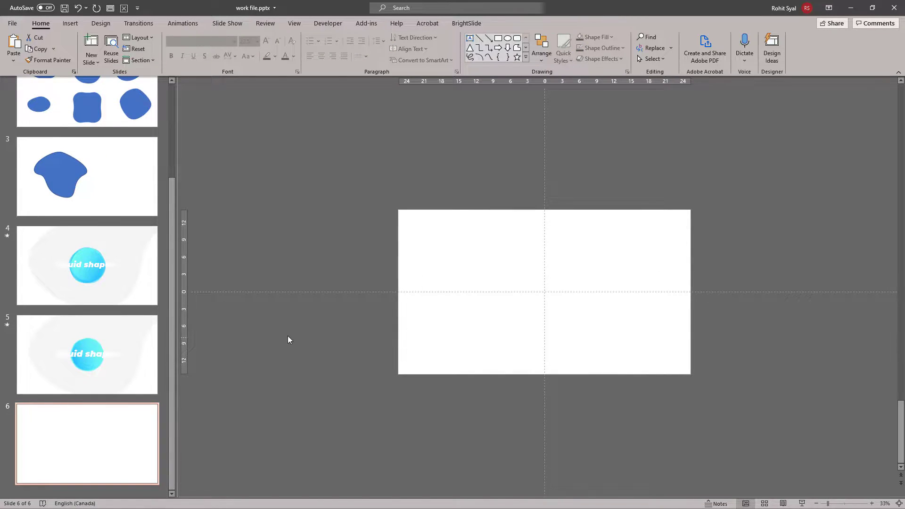
{"action": "key", "text": "ctrl+v"}
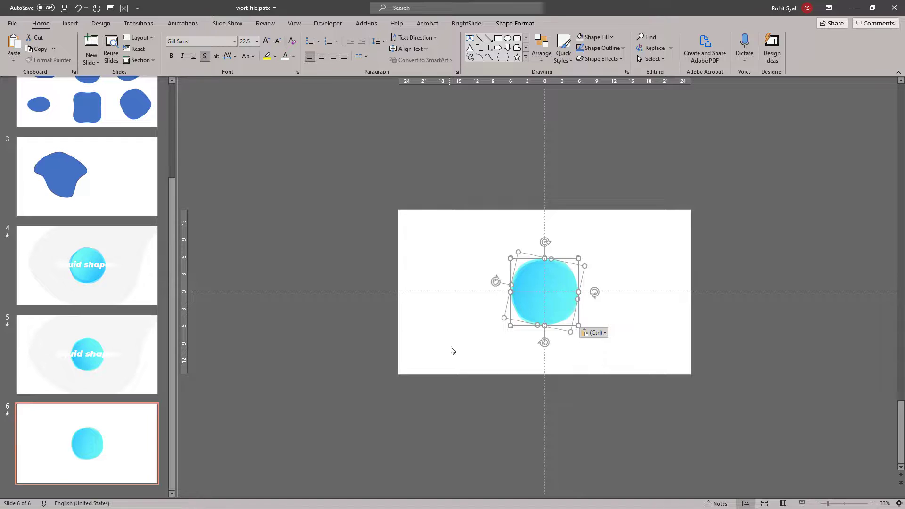
Step: Enlarge the pasted blob stack beyond the slide height and center it over the slide's left edge
{"action": "left_click_drag", "start_coordinate": [504, 320], "coordinate": [431, 365]}
{"action": "left_click_drag", "start_coordinate": [556, 289], "coordinate": [396, 330]}
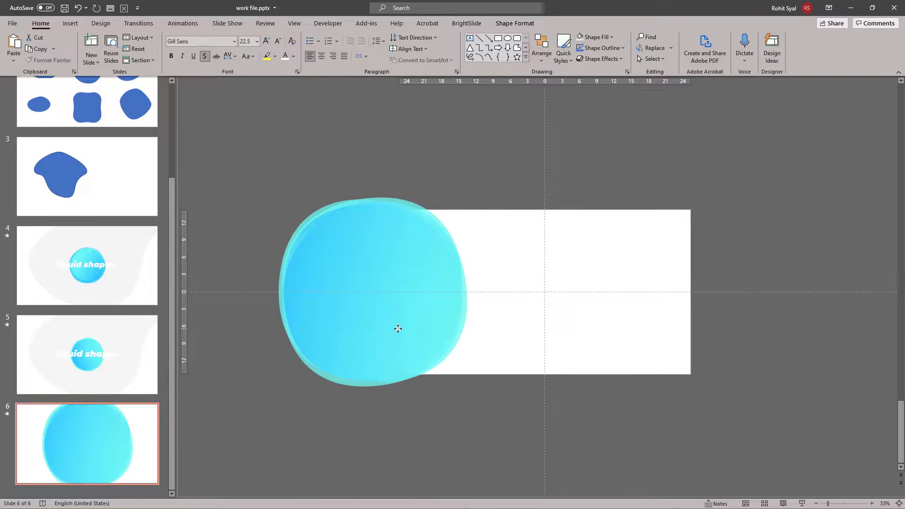
{"action": "left_click", "coordinate": [319, 440]}
Step: Copy the gray freeform and the title from slide 5 to slide 6, and send the freeform behind the blobs
{"action": "scroll", "coordinate": [427, 326], "scroll_direction": "up", "scroll_amount": 1}
{"action": "left_click", "coordinate": [488, 279]}
{"action": "left_click", "coordinate": [503, 299]}
{"action": "left_click", "coordinate": [115, 445]}
{"action": "key", "text": "ctrl+v"}
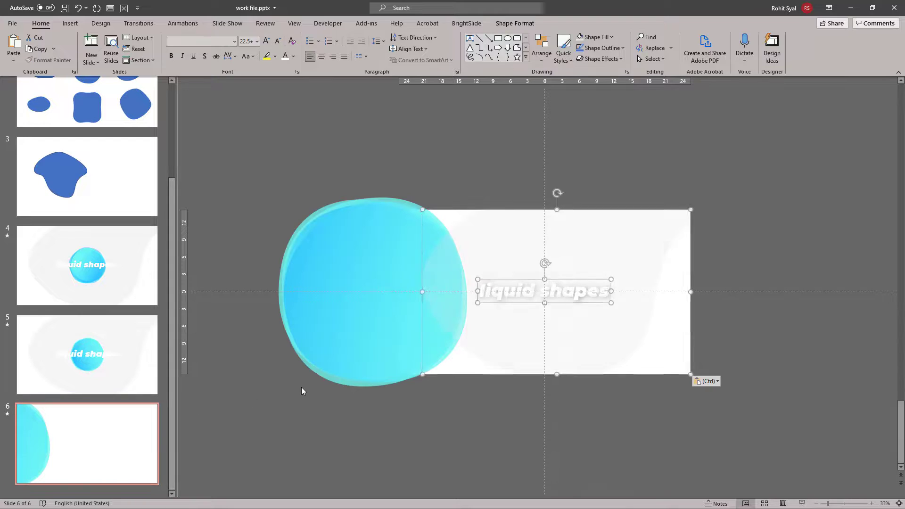
{"action": "right_click", "coordinate": [488, 225]}
{"action": "left_click", "coordinate": [527, 345]}
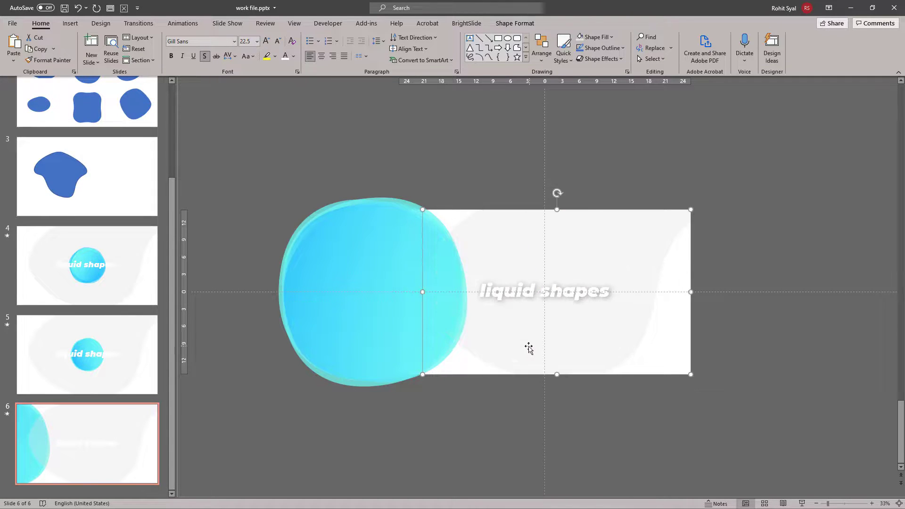
Step: Move the "liquid shapes" title left across the right edge of the large blob and preview the result as a slide show
{"action": "left_click", "coordinate": [500, 291]}
{"action": "left_click_drag", "start_coordinate": [504, 307], "coordinate": [449, 308]}
{"action": "left_click", "coordinate": [466, 449]}
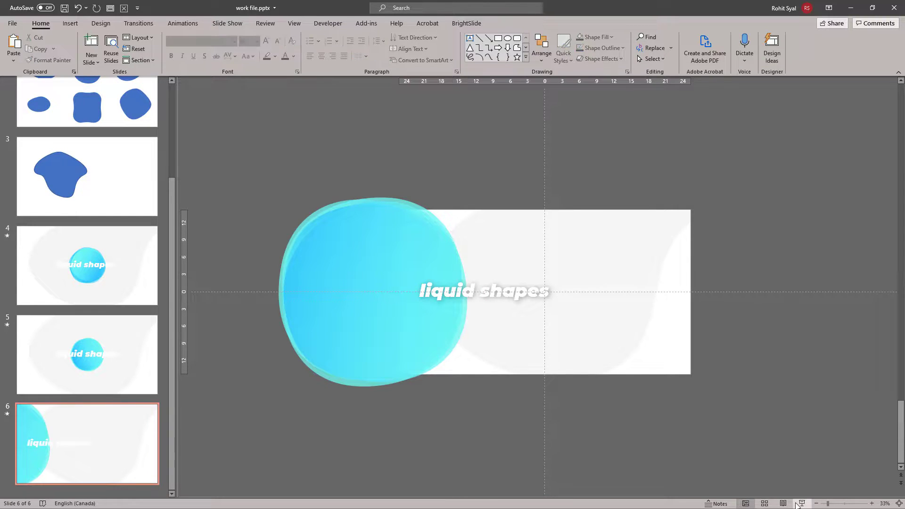
{"action": "left_click", "coordinate": [802, 504]}
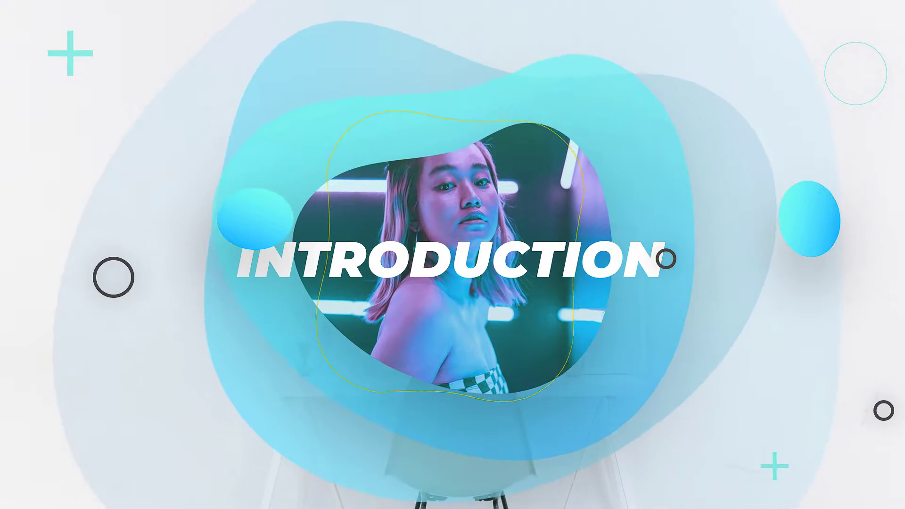
{"action": "key", "text": "Escape"}
Step: Add a new slide after the INTRODUCTION slide and give it an empty layout without placeholders
{"action": "right_click", "coordinate": [69, 487]}
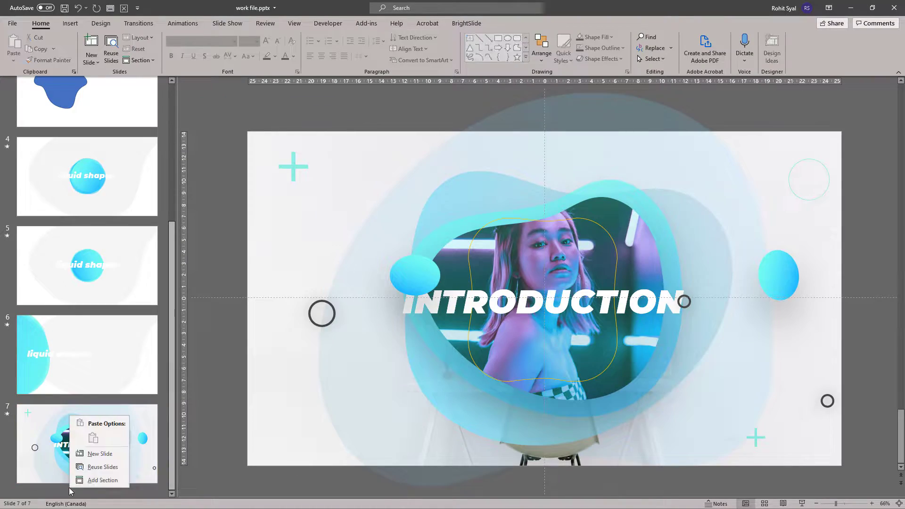
{"action": "left_click", "coordinate": [101, 451]}
{"action": "left_click", "coordinate": [139, 37]}
{"action": "left_click", "coordinate": [159, 137]}
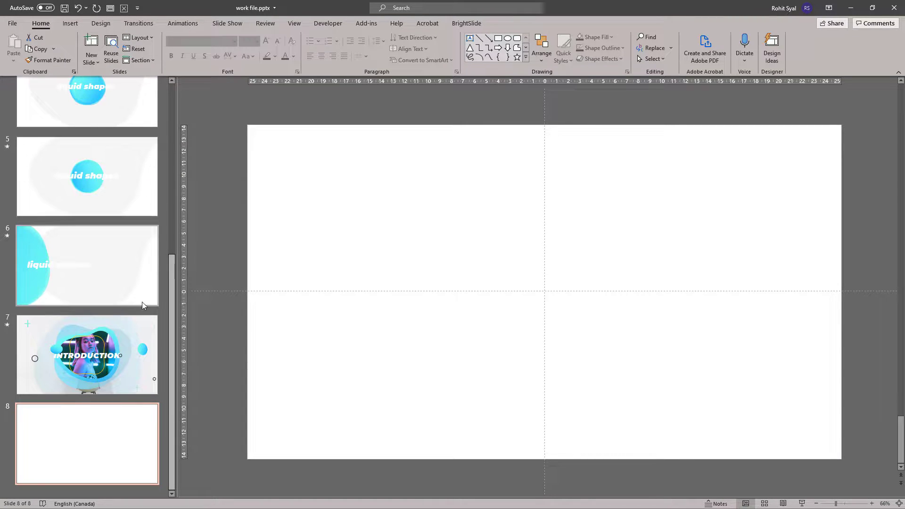
Step: Copy the upper-right blob and the rounded-square blob from slide 2 and paste them onto slide 8
{"action": "scroll", "coordinate": [123, 304], "scroll_direction": "up", "scroll_amount": 7}
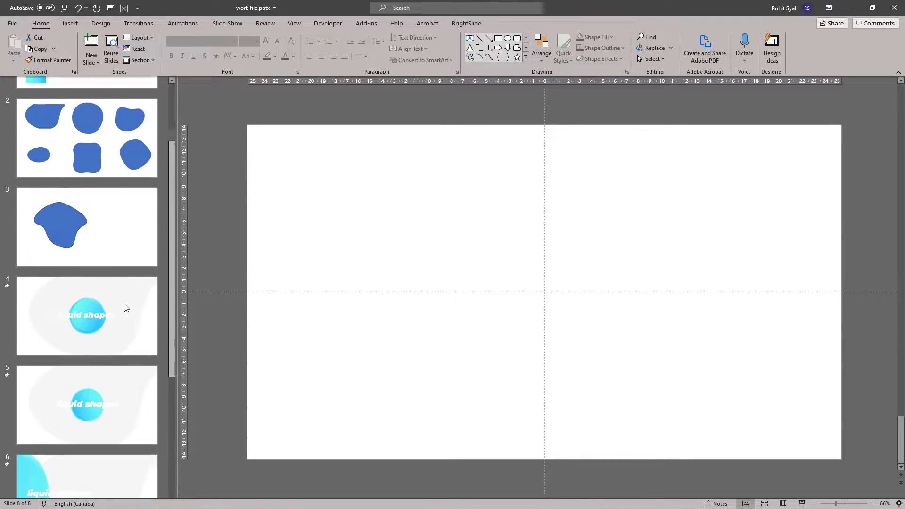
{"action": "left_click", "coordinate": [117, 239]}
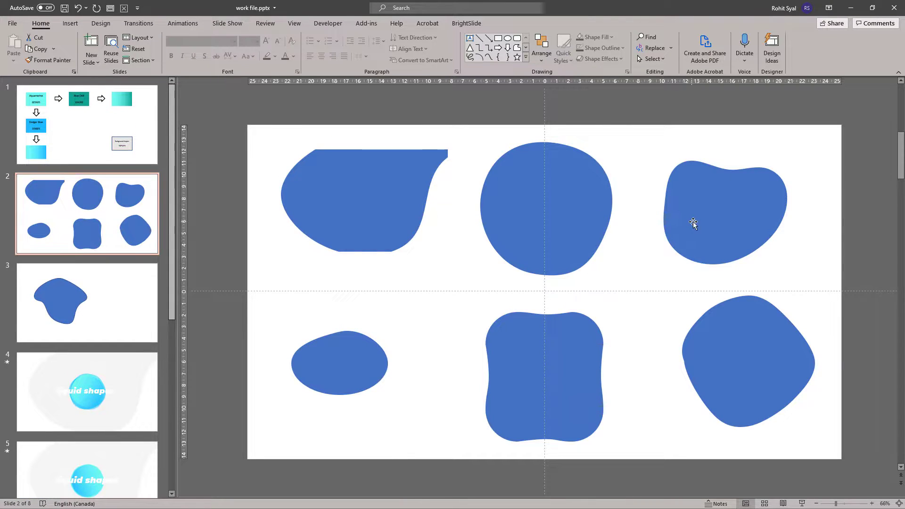
{"action": "left_click", "coordinate": [691, 224]}
{"action": "left_click", "coordinate": [586, 344], "text": "shift"}
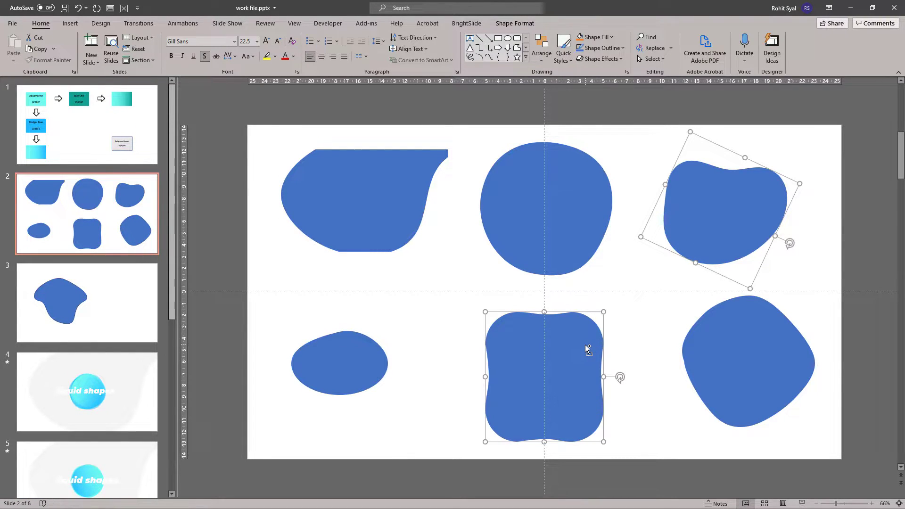
{"action": "scroll", "coordinate": [84, 387], "scroll_direction": "down", "scroll_amount": 7}
{"action": "left_click", "coordinate": [88, 443]}
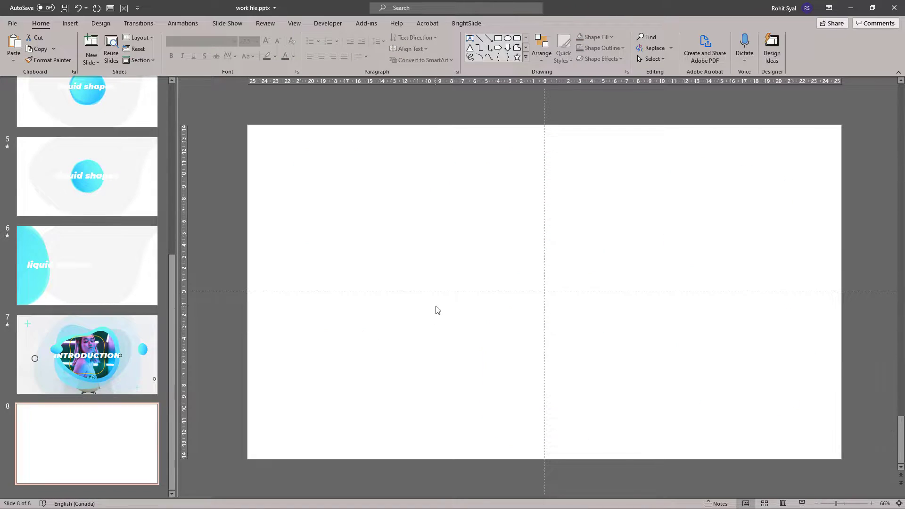
{"action": "key", "text": "ctrl+v"}
Step: Park the rounded-square blob outside the slide's left edge and move the other blob to the slide center
{"action": "scroll", "coordinate": [507, 373], "scroll_direction": "down", "scroll_amount": 2}
{"action": "left_click", "coordinate": [507, 372]}
{"action": "left_click_drag", "start_coordinate": [570, 356], "coordinate": [279, 299]}
{"action": "left_click", "coordinate": [367, 328]}
{"action": "left_click", "coordinate": [672, 232]}
{"action": "left_click_drag", "start_coordinate": [672, 232], "coordinate": [540, 295]}
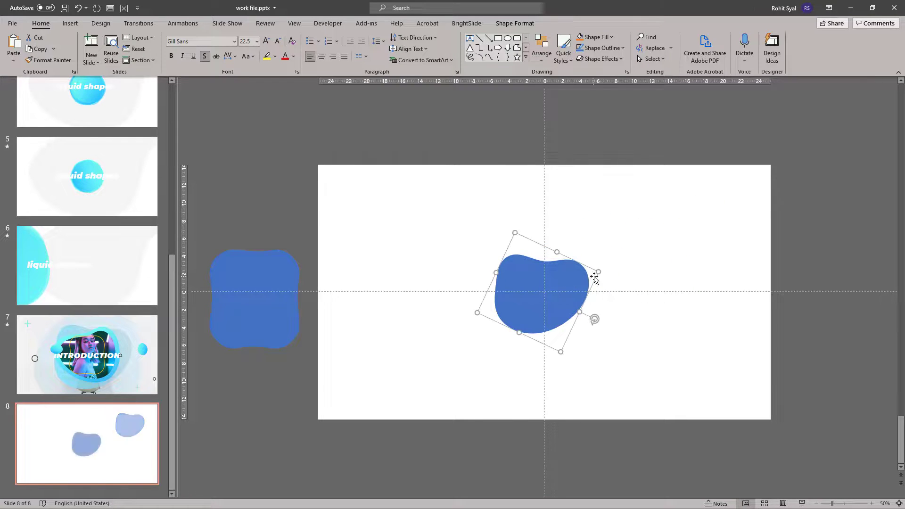
Step: Enlarge the centered blob about its middle and flip it horizontally
{"action": "left_click_drag", "start_coordinate": [599, 274], "coordinate": [632, 260]}
{"action": "left_click", "coordinate": [542, 50]}
{"action": "mouse_move", "coordinate": [557, 222]}
{"action": "left_click", "coordinate": [629, 263]}
Step: Give the centered blob a linear gradient fill and remove the middle gradient stops so only two remain
{"action": "right_click", "coordinate": [577, 272]}
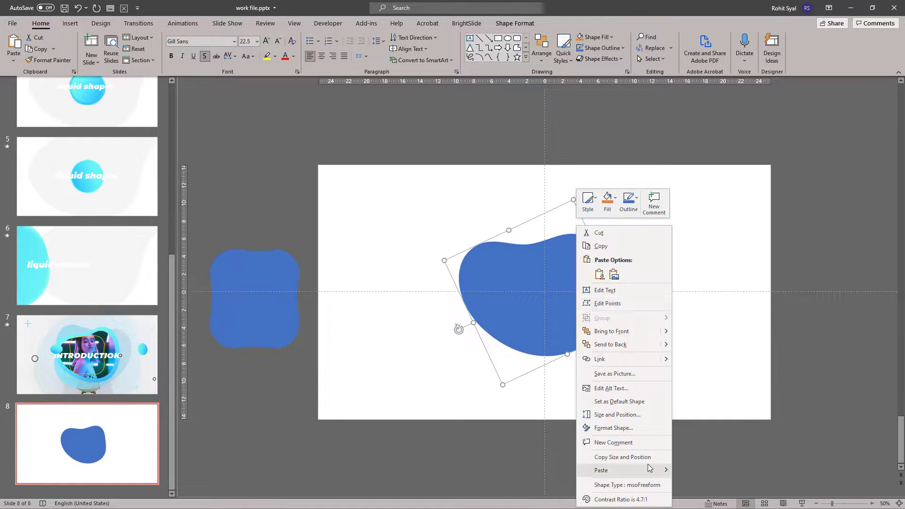
{"action": "left_click", "coordinate": [613, 432]}
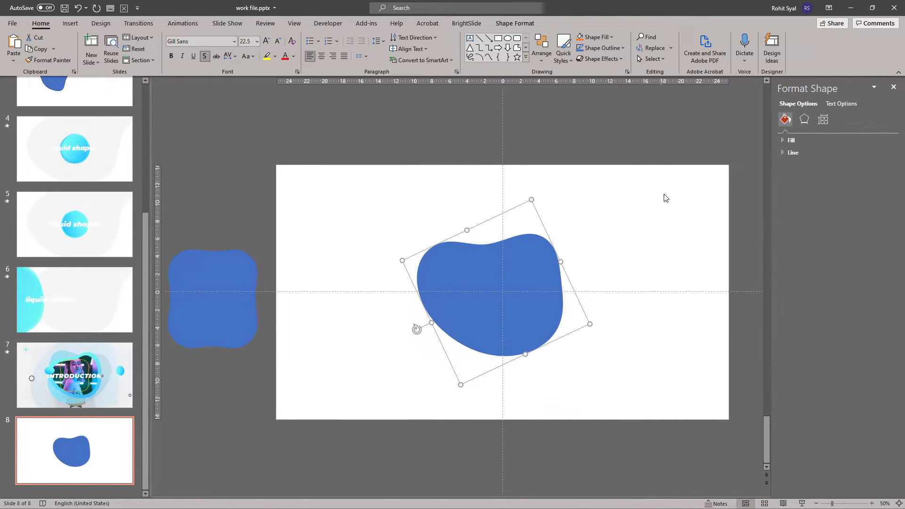
{"action": "left_click", "coordinate": [781, 141]}
{"action": "left_click", "coordinate": [791, 175]}
{"action": "left_click", "coordinate": [827, 291]}
{"action": "left_click", "coordinate": [883, 290]}
{"action": "left_click", "coordinate": [845, 291]}
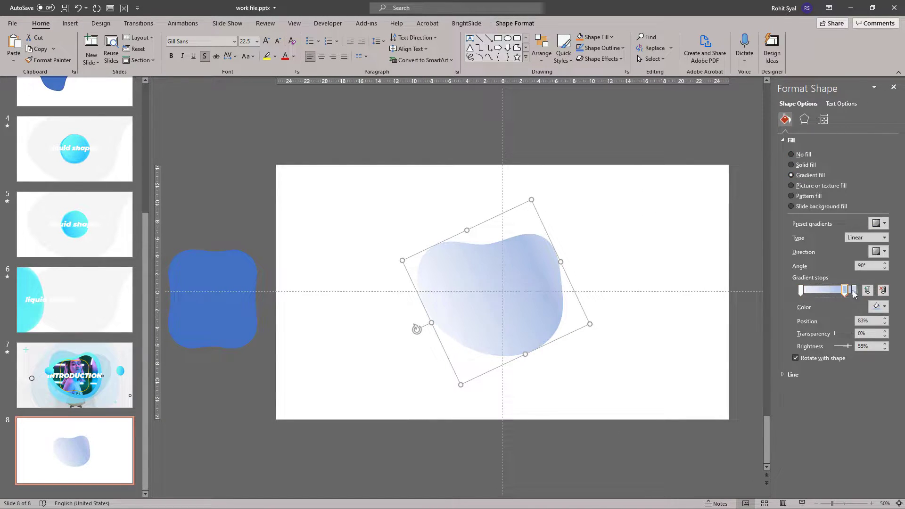
{"action": "left_click", "coordinate": [883, 291]}
Step: Color the blob's first gradient stop with the recent aquamarine and the last stop with the recent bright blue
{"action": "left_click", "coordinate": [879, 308]}
{"action": "left_click", "coordinate": [834, 422]}
{"action": "left_click", "coordinate": [855, 293]}
{"action": "left_click", "coordinate": [878, 307]}
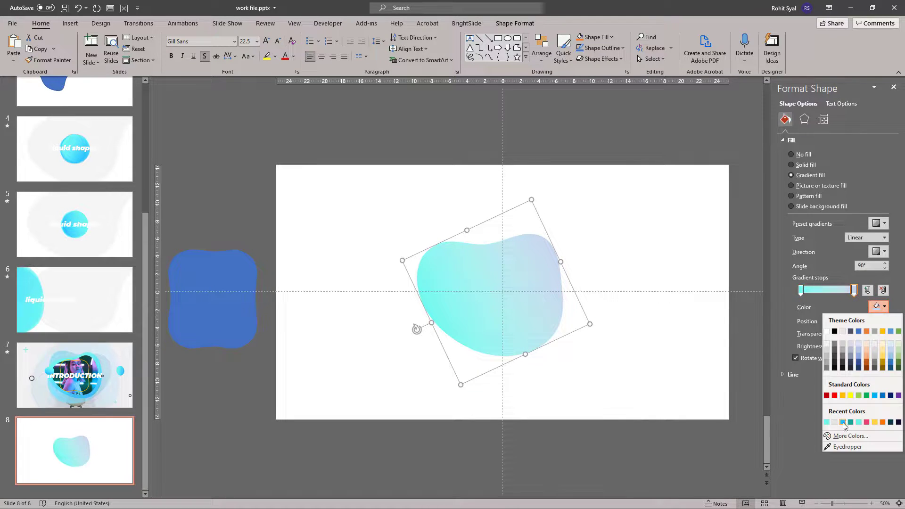
{"action": "left_click", "coordinate": [842, 423]}
{"action": "left_click", "coordinate": [711, 368]}
{"action": "left_click", "coordinate": [551, 315]}
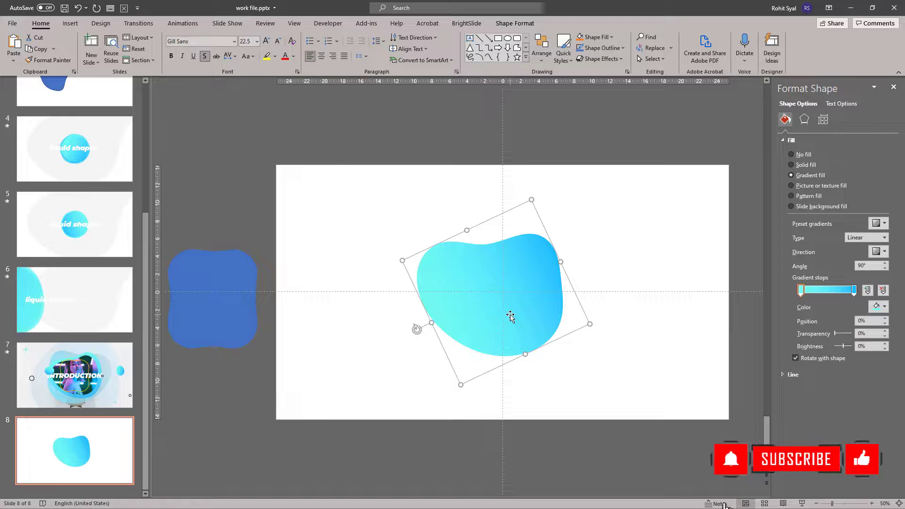
Step: Add a Spin emphasis animation to the gradient blob, with the Animation Pane shown
{"action": "left_click", "coordinate": [183, 23]}
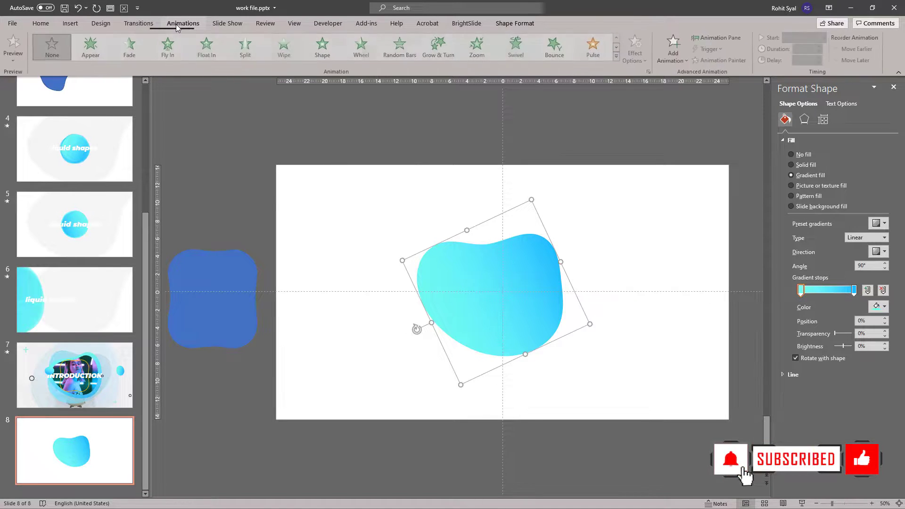
{"action": "left_click", "coordinate": [718, 38]}
{"action": "left_click", "coordinate": [675, 47]}
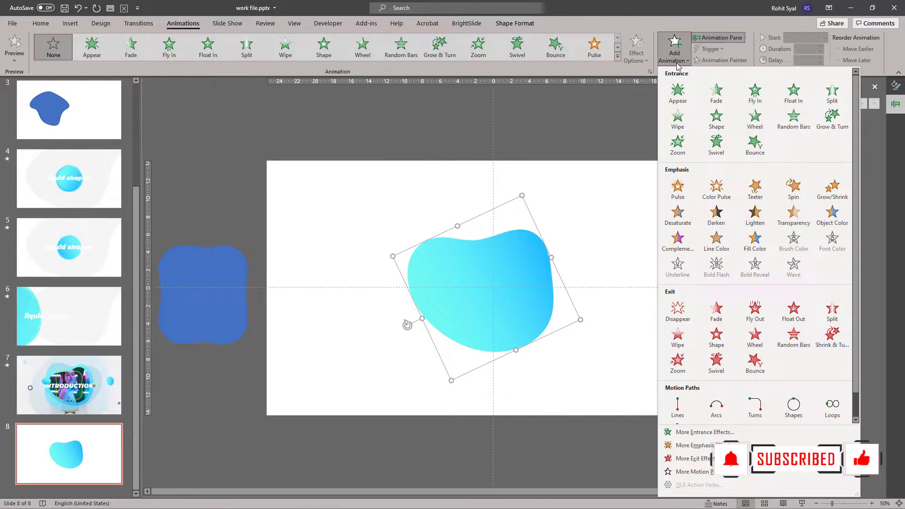
{"action": "left_click", "coordinate": [795, 189]}
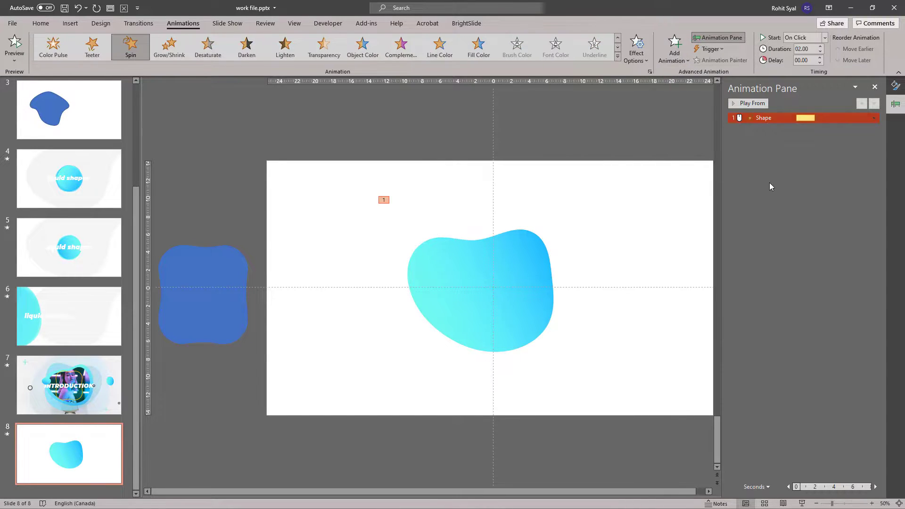
Step: Set the blob's Spin animation to a duration of 10 seconds, repeating Until End of Slide
{"action": "right_click", "coordinate": [769, 118]}
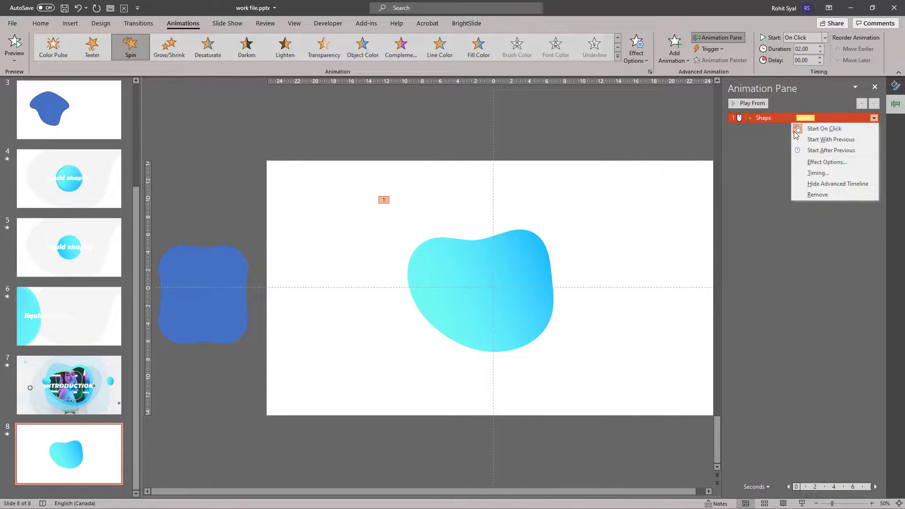
{"action": "left_click", "coordinate": [815, 163]}
{"action": "left_click", "coordinate": [407, 185]}
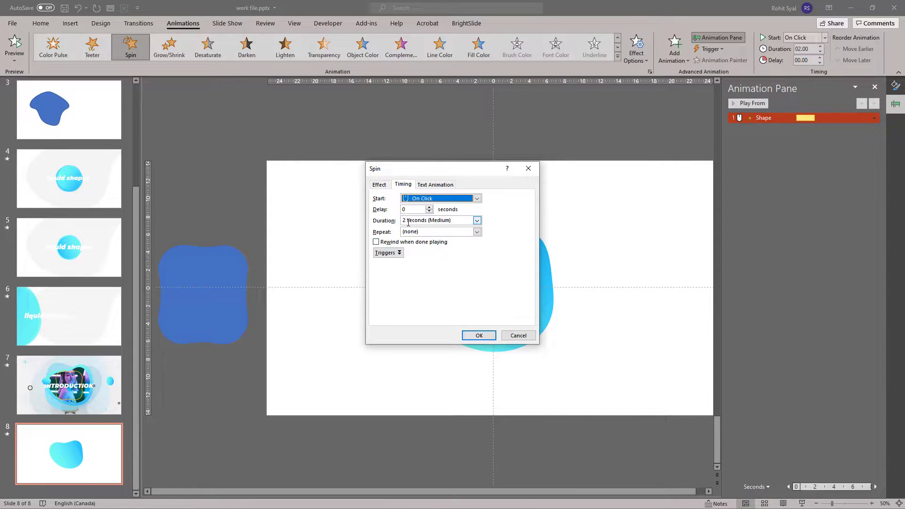
{"action": "left_click", "coordinate": [407, 222]}
{"action": "left_click", "coordinate": [476, 221]}
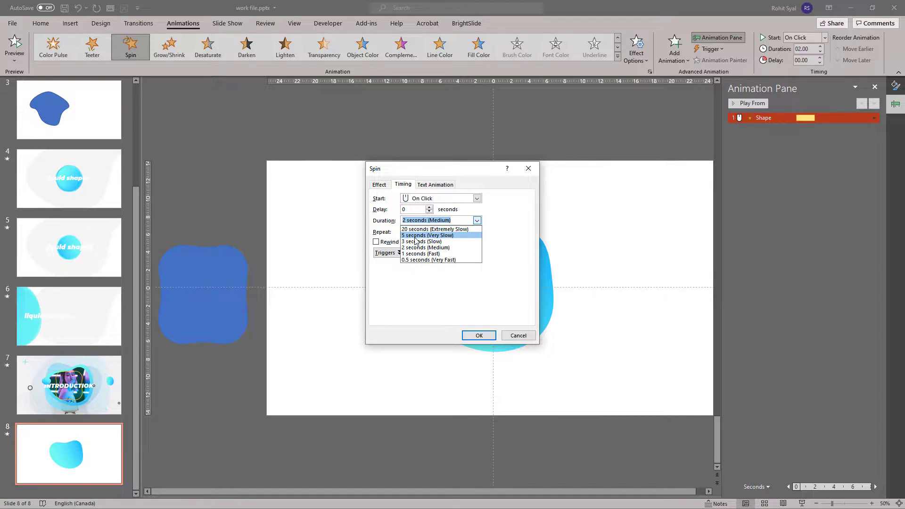
{"action": "left_click", "coordinate": [409, 221]}
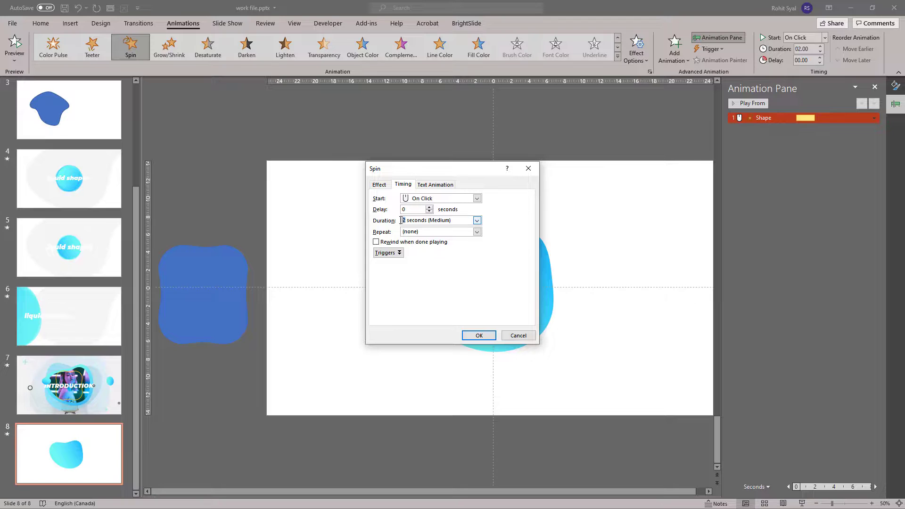
{"action": "type", "text": "0"}
{"action": "left_click", "coordinate": [477, 232]}
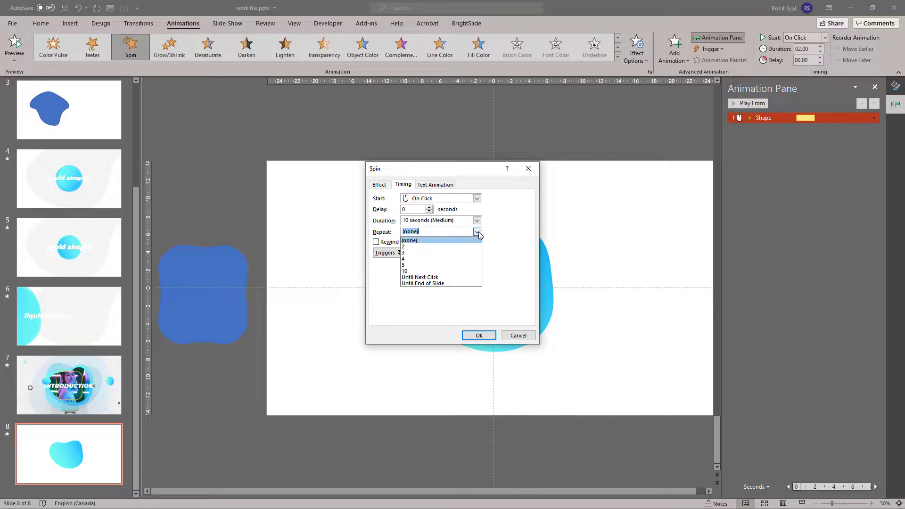
{"action": "left_click", "coordinate": [426, 284]}
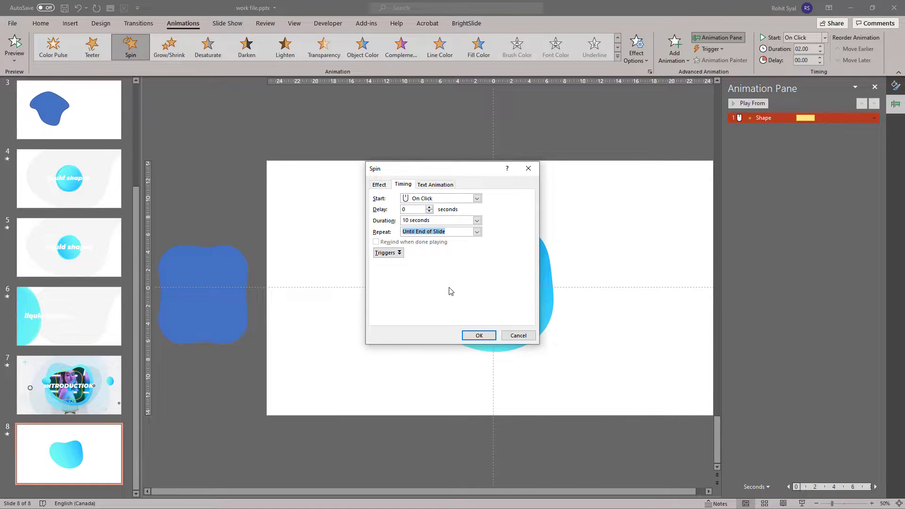
{"action": "left_click", "coordinate": [477, 336]}
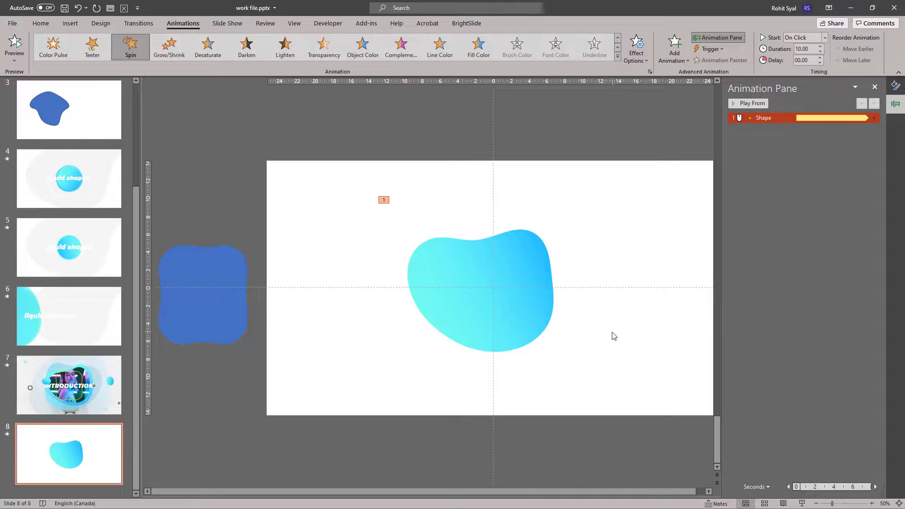
Step: Make the Spin animation start With Previous and play the current slide as a slide show to check it
{"action": "left_click", "coordinate": [875, 117]}
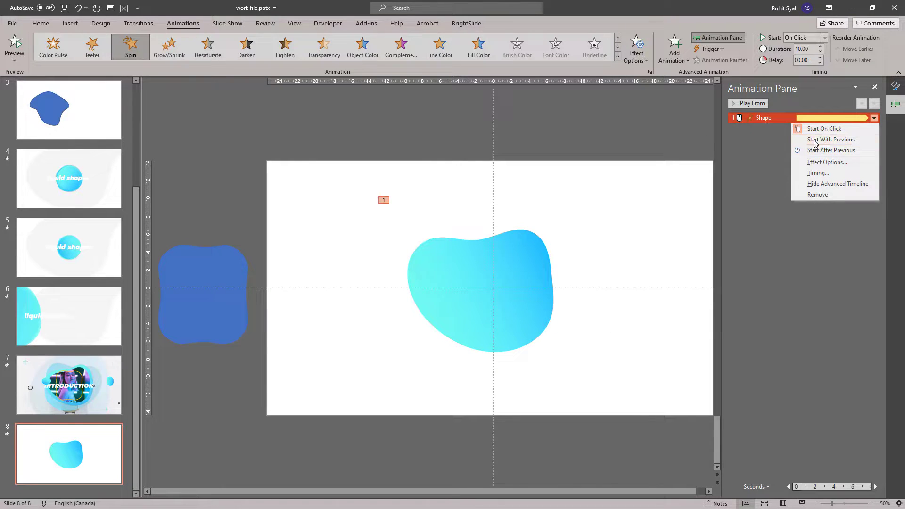
{"action": "left_click", "coordinate": [816, 140]}
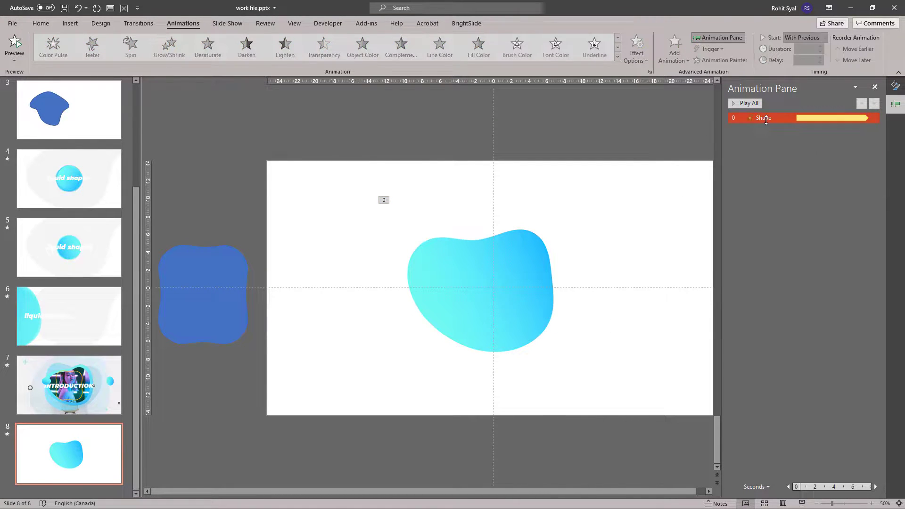
{"action": "left_click", "coordinate": [875, 118]}
{"action": "left_click", "coordinate": [821, 139]}
{"action": "left_click", "coordinate": [757, 214]}
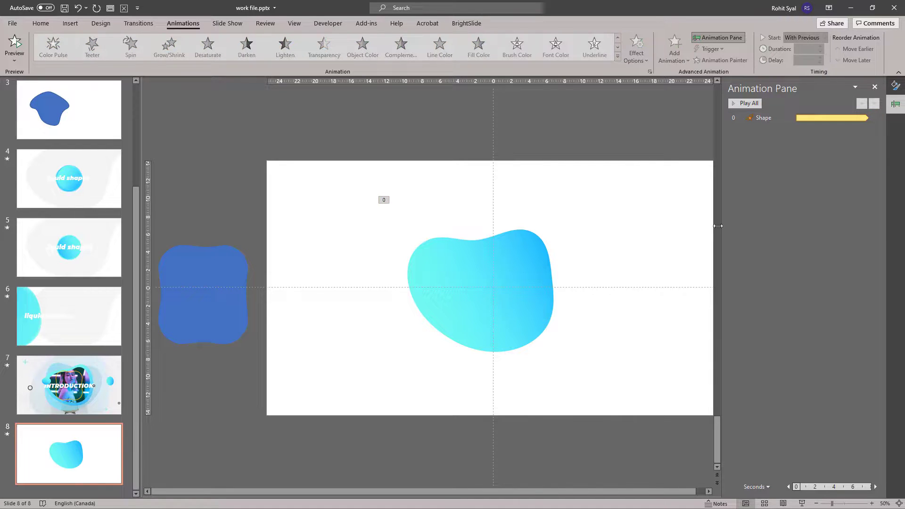
{"action": "left_click", "coordinate": [802, 504]}
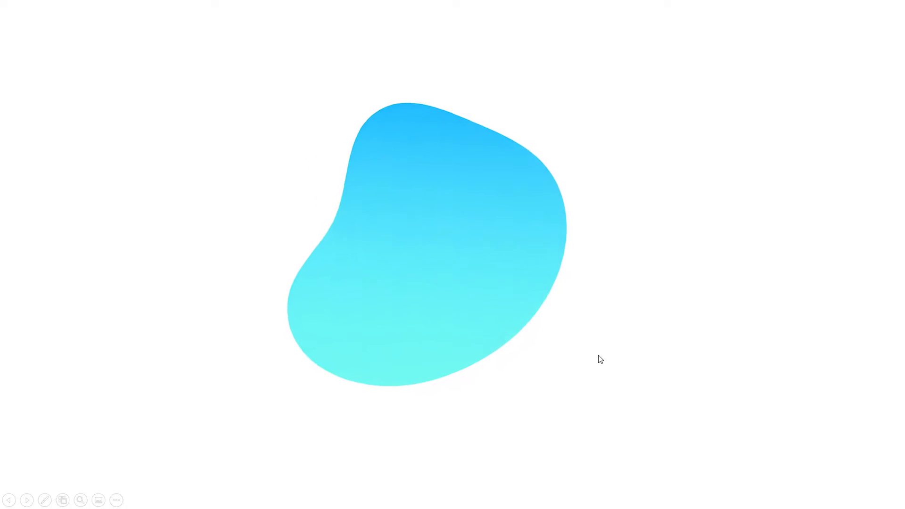
{"action": "key", "text": "Escape"}
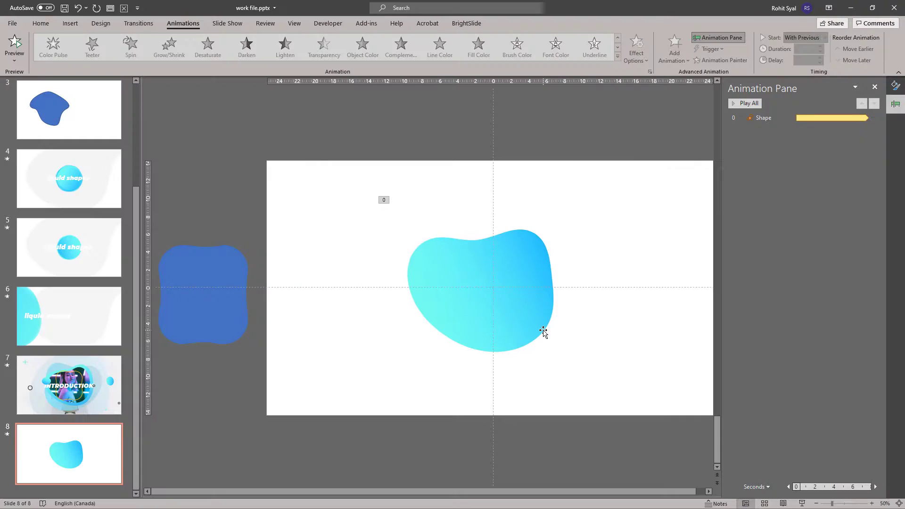
Step: Add a second emphasis animation, Grow/Shrink, to the gradient blob and have it start With Previous
{"action": "left_click", "coordinate": [518, 310]}
{"action": "left_click", "coordinate": [676, 57]}
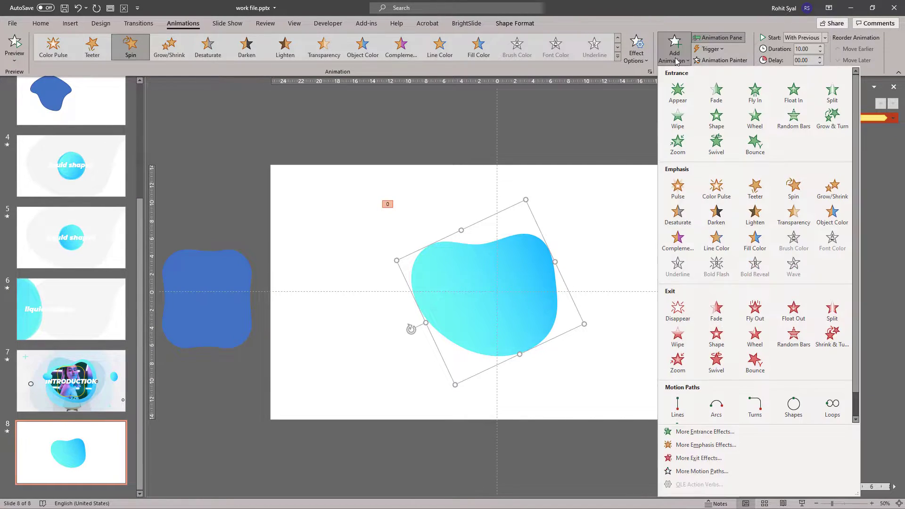
{"action": "left_click", "coordinate": [831, 189]}
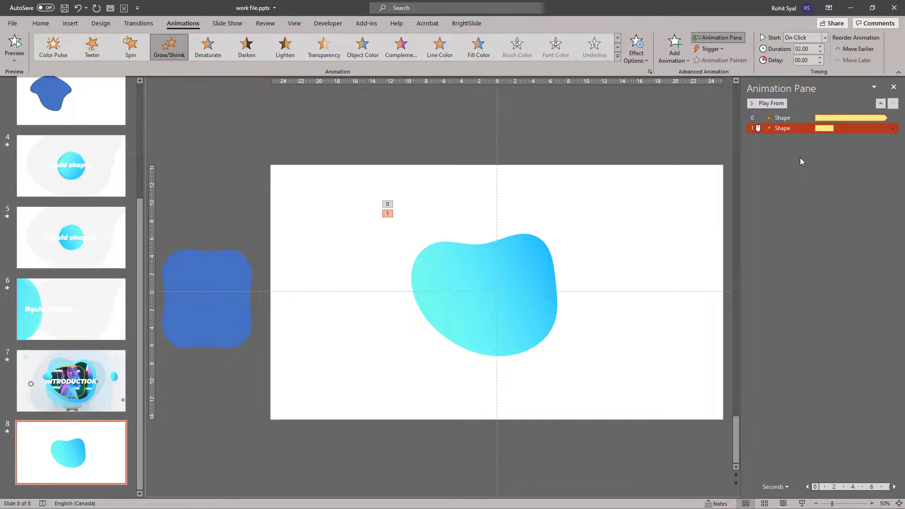
{"action": "right_click", "coordinate": [795, 128]}
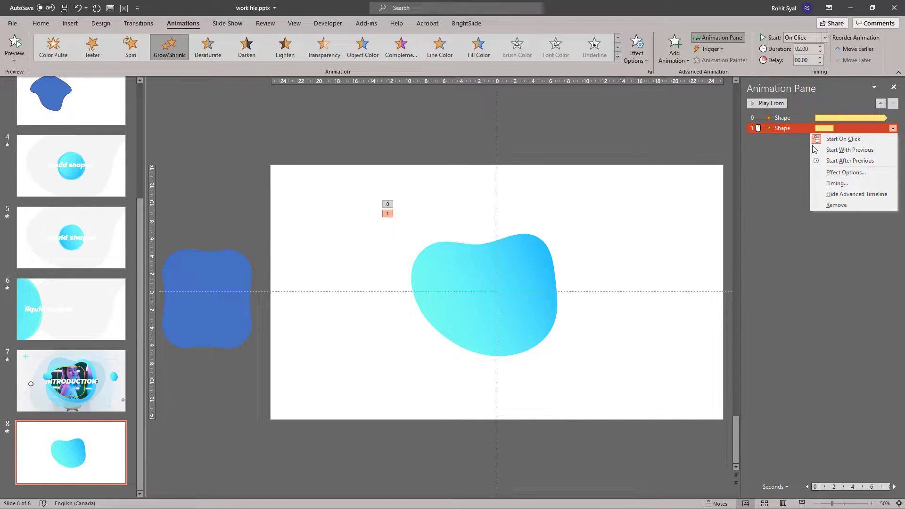
{"action": "left_click", "coordinate": [813, 150]}
Step: Set the Grow/Shrink effect's size to a custom 80% and turn on Auto-reverse
{"action": "right_click", "coordinate": [778, 129]}
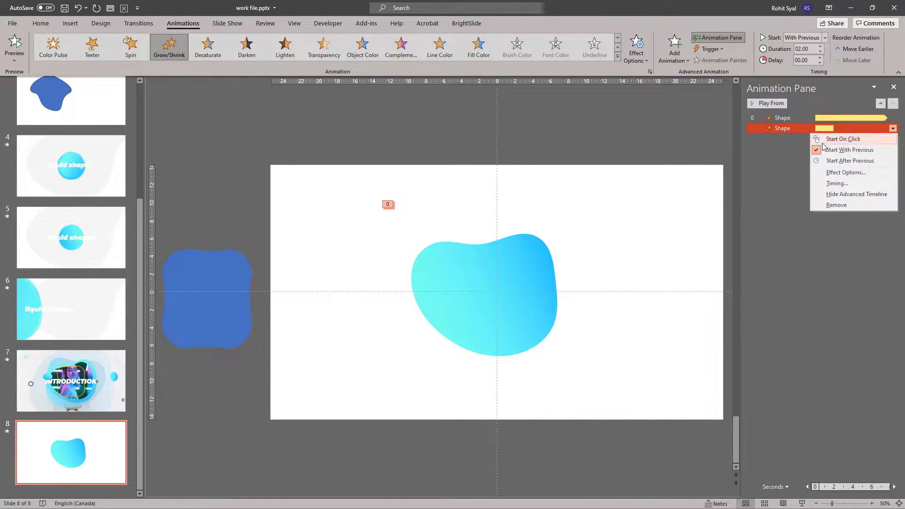
{"action": "left_click", "coordinate": [839, 172]}
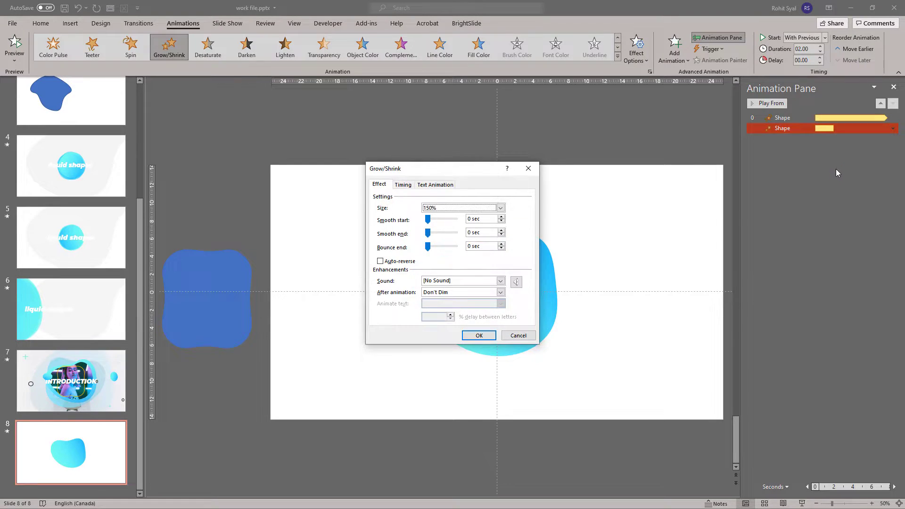
{"action": "left_click", "coordinate": [474, 207]}
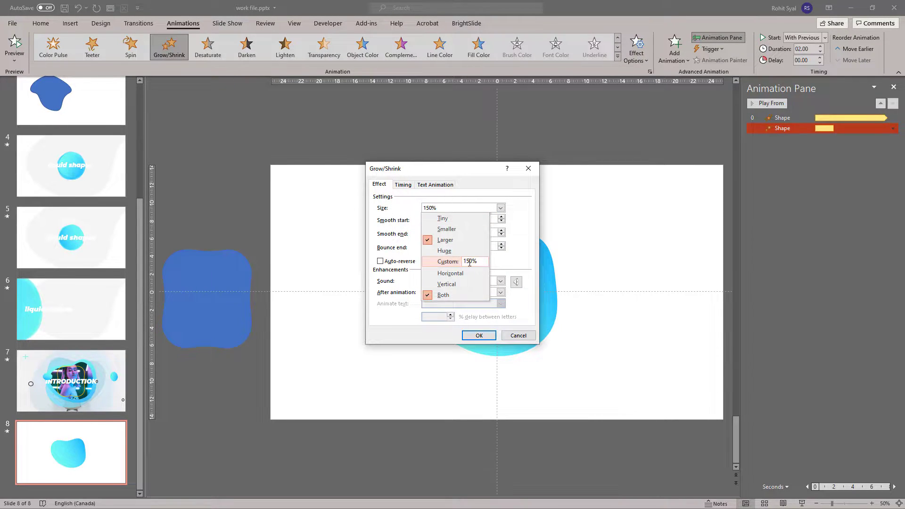
{"action": "left_click_drag", "start_coordinate": [472, 262], "coordinate": [459, 265]}
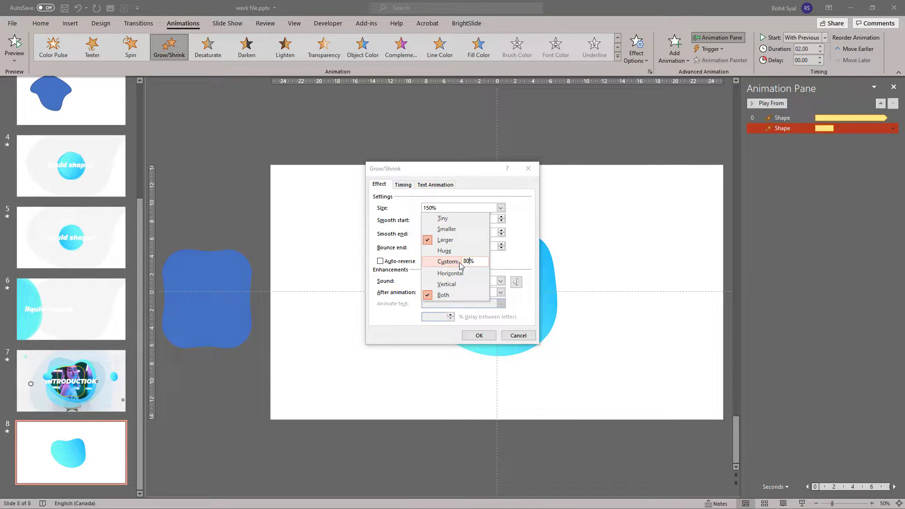
{"action": "type", "text": "80"}
{"action": "key", "text": "Return"}
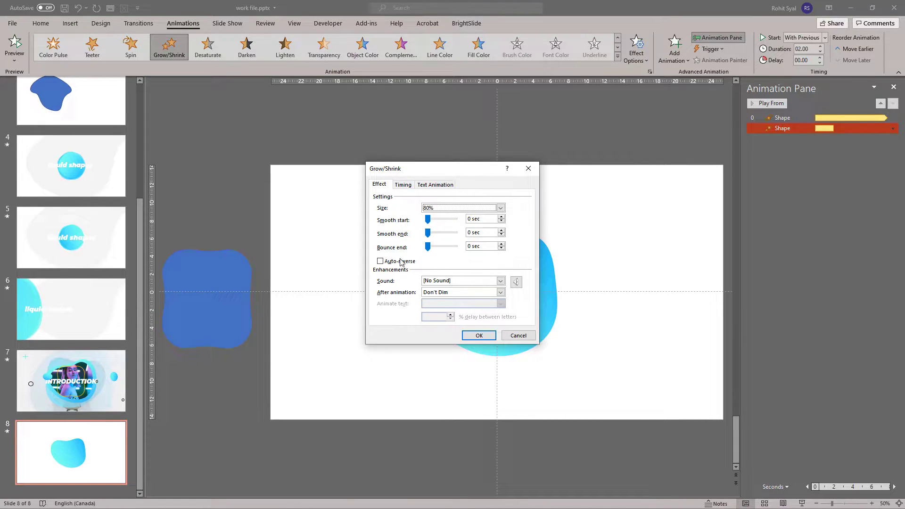
{"action": "left_click", "coordinate": [380, 262]}
Step: Make the Grow/Shrink animation repeat Until End of Slide and play the slide to check the combined motion
{"action": "left_click", "coordinate": [403, 185]}
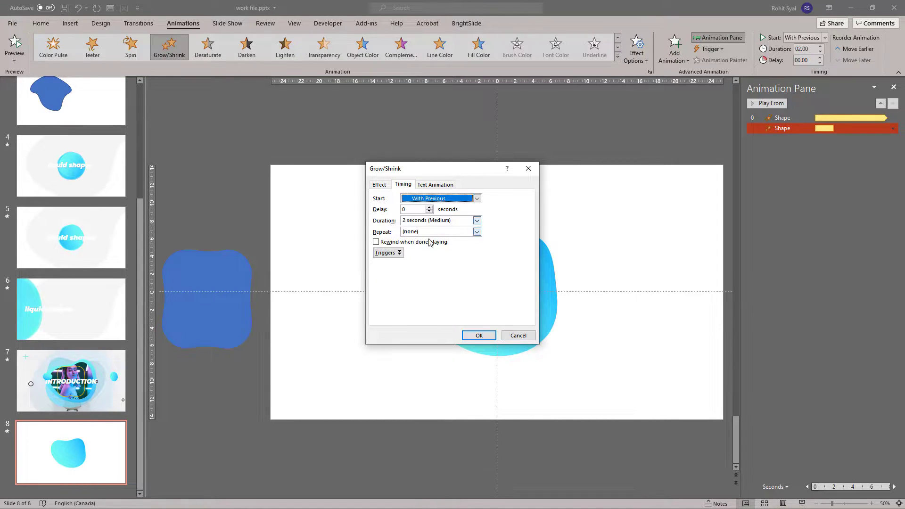
{"action": "left_click", "coordinate": [478, 232]}
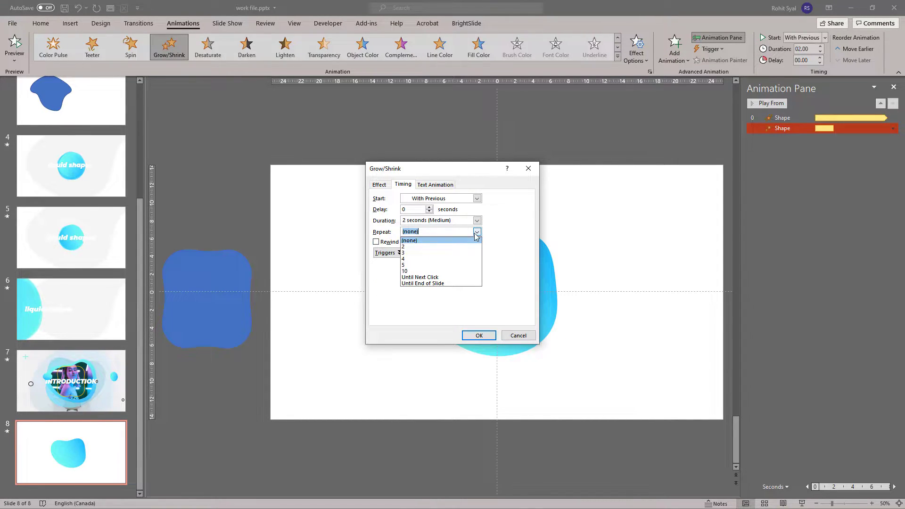
{"action": "left_click", "coordinate": [423, 283]}
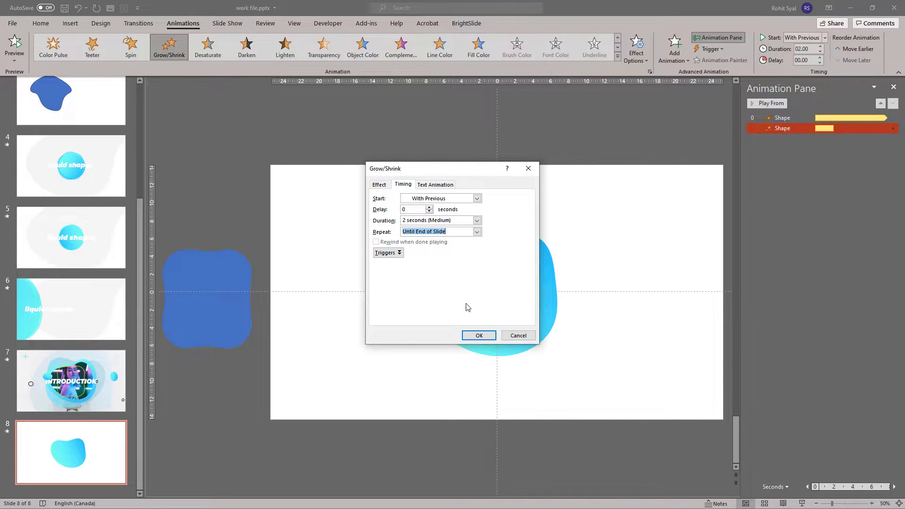
{"action": "left_click", "coordinate": [477, 335]}
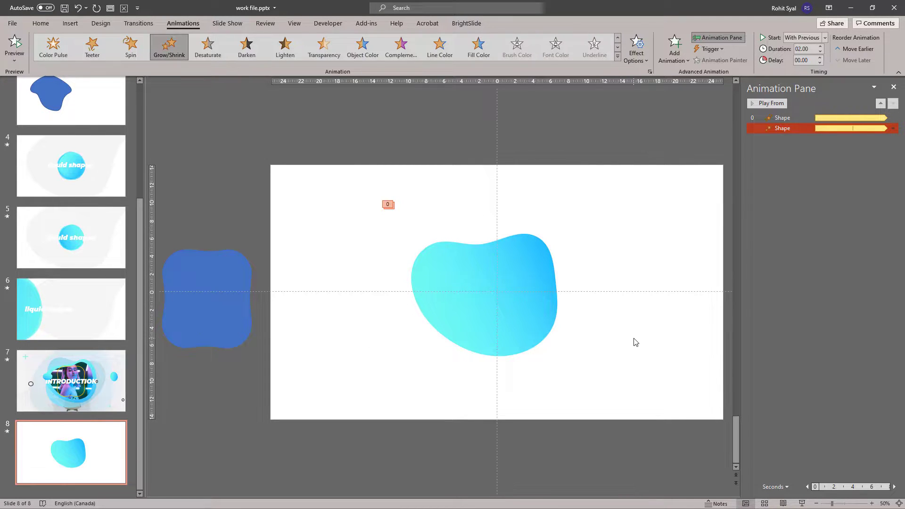
{"action": "left_click", "coordinate": [802, 503]}
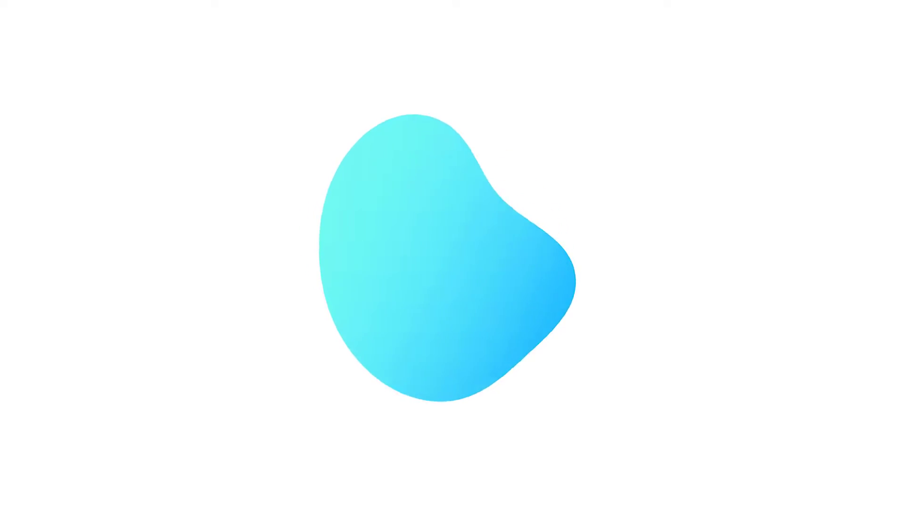
{"action": "key", "text": "Escape"}
Step: Duplicate the animated blob, enlarge the copy moderately about its middle and send it behind the original
{"action": "left_click", "coordinate": [519, 310]}
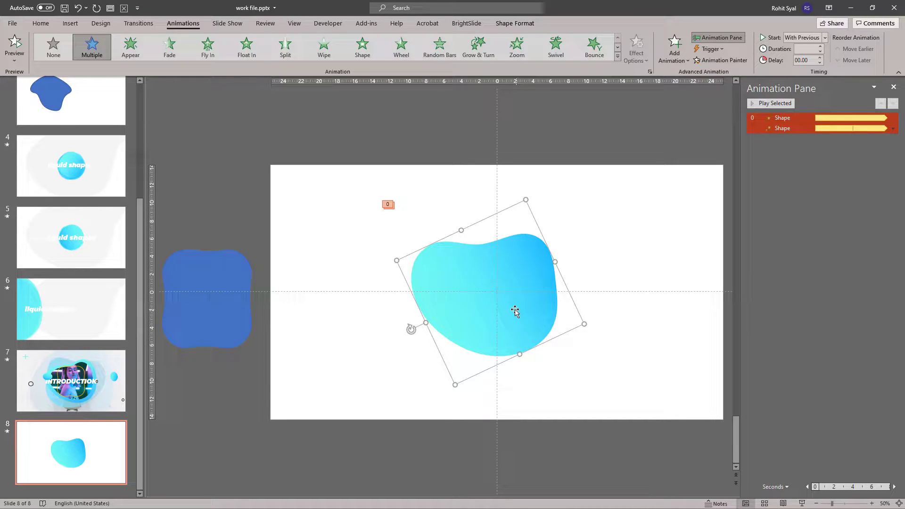
{"action": "key", "text": "ctrl+v"}
{"action": "left_click_drag", "start_coordinate": [396, 260], "coordinate": [370, 263]}
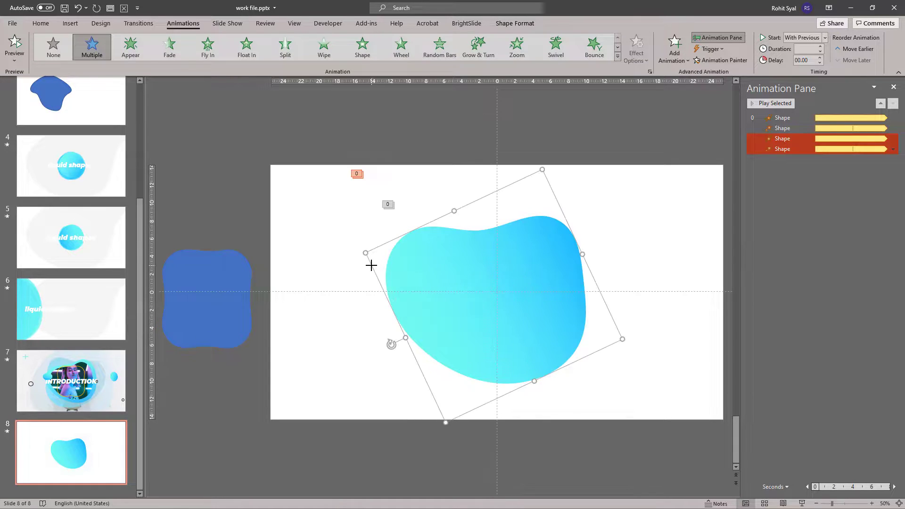
{"action": "right_click", "coordinate": [407, 260]}
{"action": "left_click", "coordinate": [438, 360]}
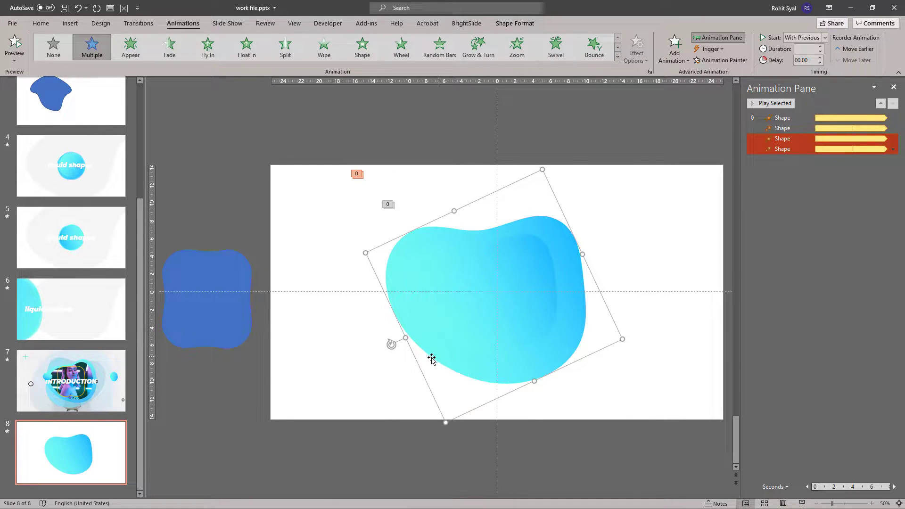
Step: Paste another copy of the enlarged blob, scale it up to nearly the slide's height and send it to the back
{"action": "key", "text": "ctrl+v"}
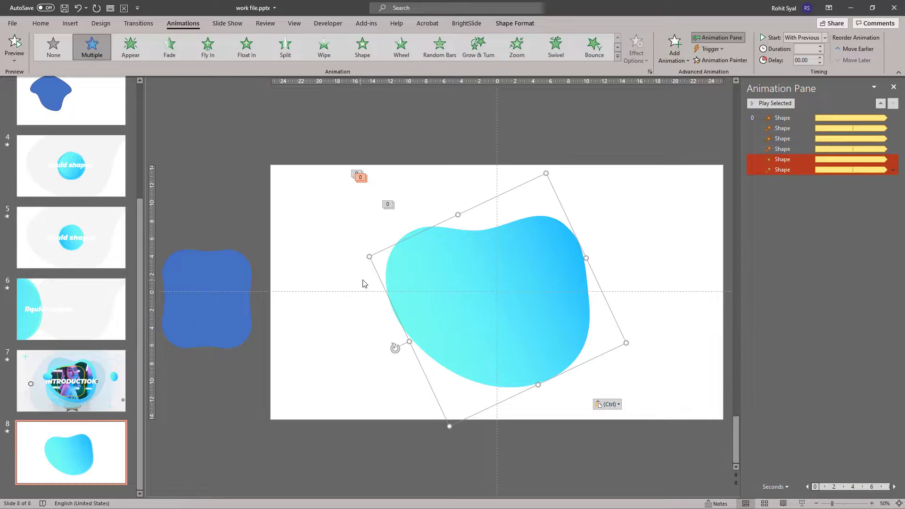
{"action": "left_click_drag", "start_coordinate": [369, 256], "coordinate": [316, 255]}
{"action": "right_click", "coordinate": [358, 239]}
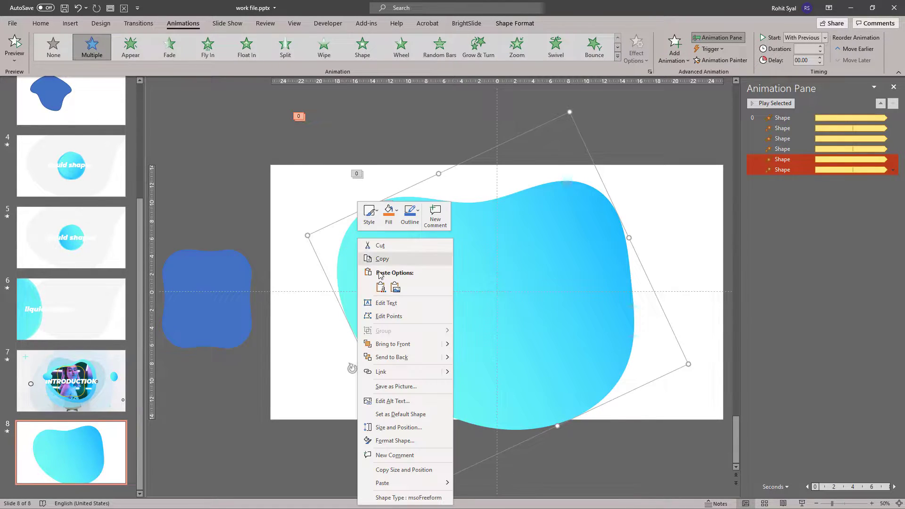
{"action": "left_click", "coordinate": [385, 357]}
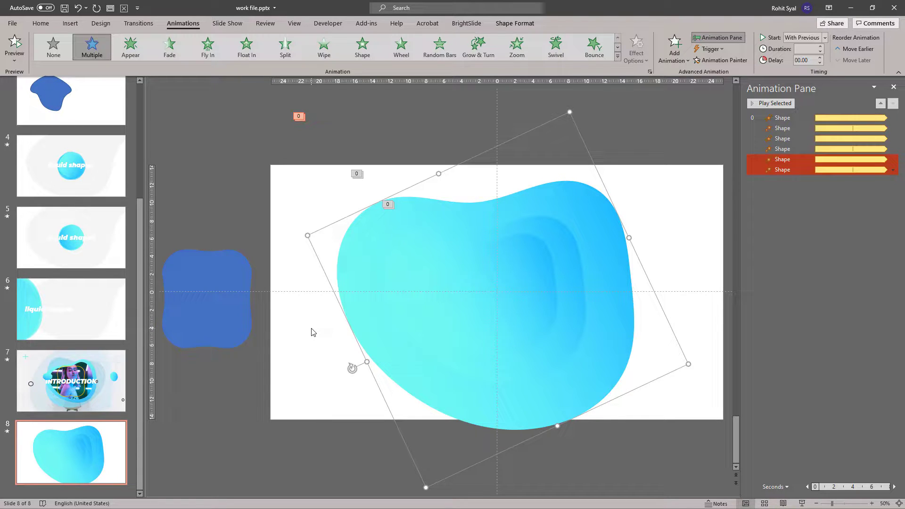
Step: Paste another copy of the animated blob, enlarge it beyond the slide's height and send it to the back
{"action": "key", "text": "ctrl+v"}
{"action": "left_click_drag", "start_coordinate": [310, 237], "coordinate": [250, 238]}
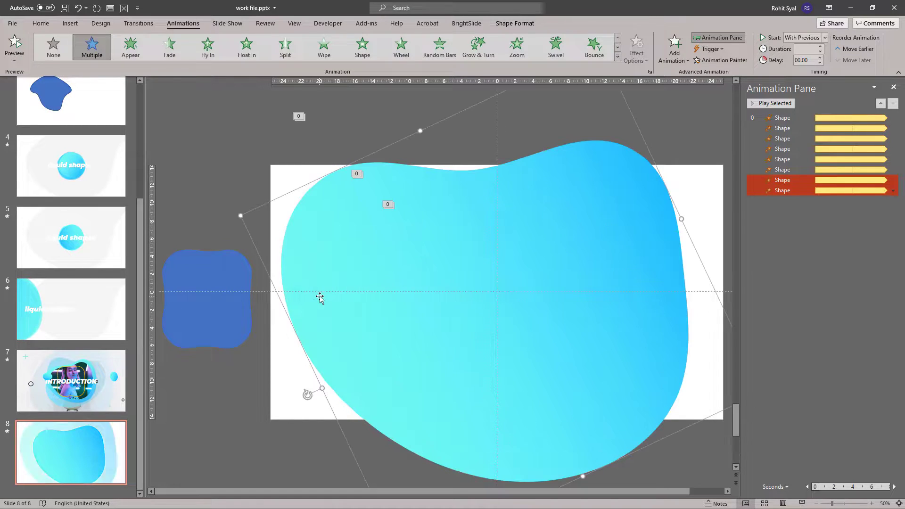
{"action": "right_click", "coordinate": [305, 231]}
{"action": "left_click", "coordinate": [358, 350]}
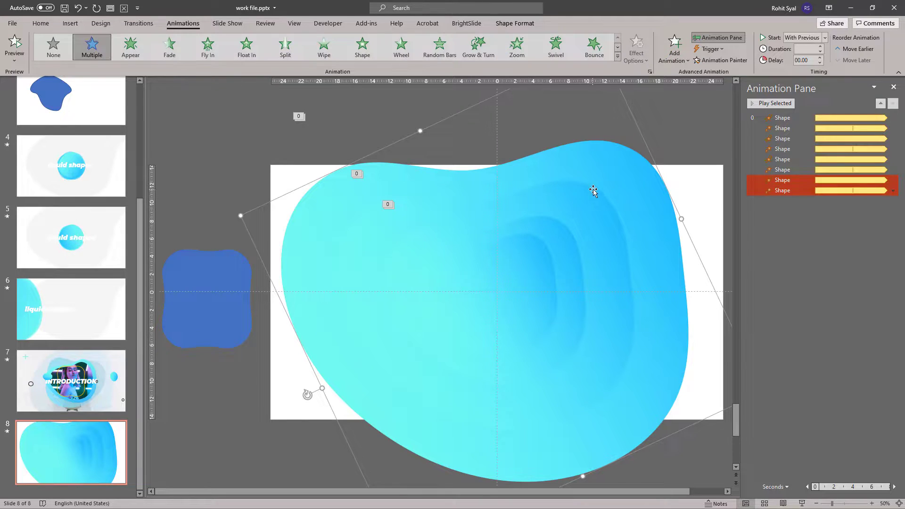
Step: Select all four blobs and set their gradient transparency to 26% at the first stop and 49% at the last stop
{"action": "left_click", "coordinate": [575, 208], "text": "shift"}
{"action": "left_click", "coordinate": [550, 236], "text": "shift"}
{"action": "left_click", "coordinate": [532, 256], "text": "shift"}
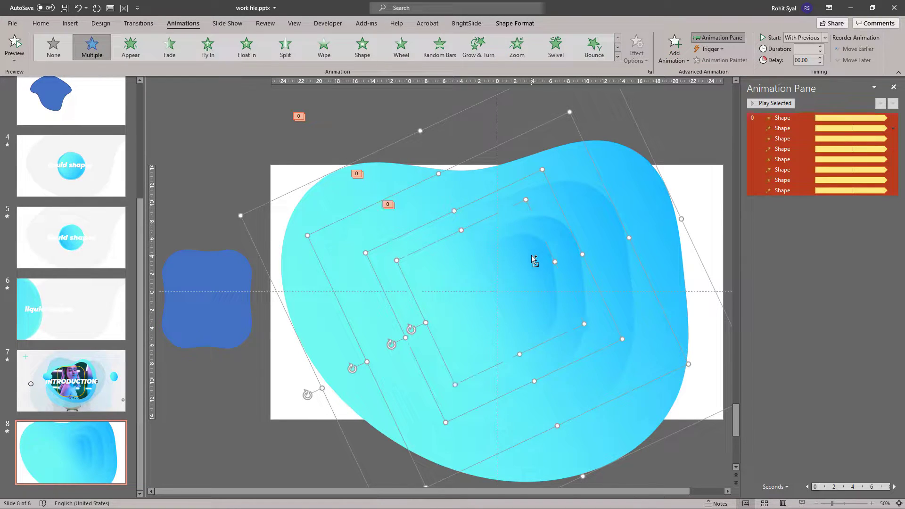
{"action": "right_click", "coordinate": [531, 256]}
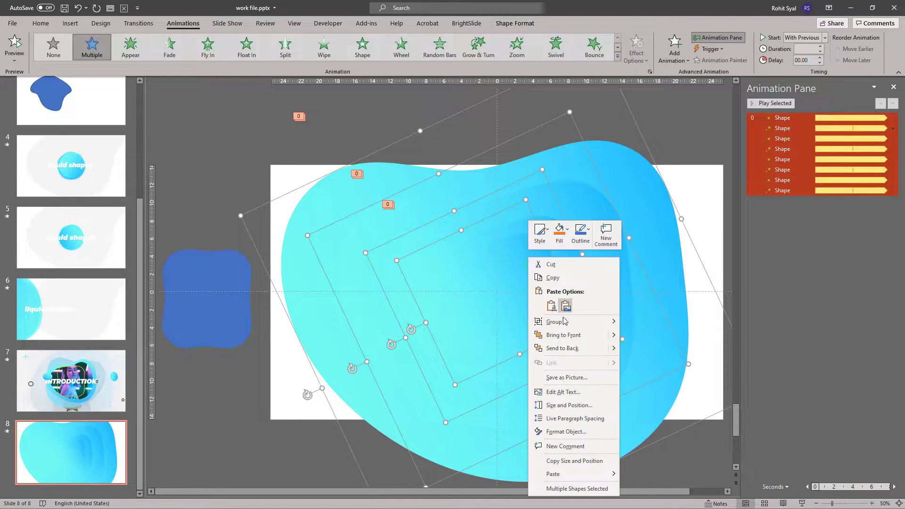
{"action": "left_click", "coordinate": [571, 431]}
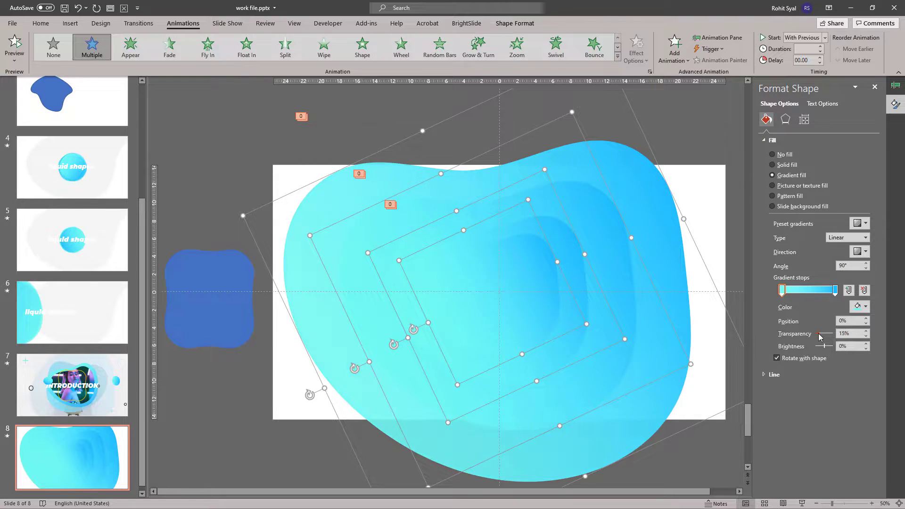
{"action": "left_click", "coordinate": [835, 290]}
{"action": "left_click_drag", "start_coordinate": [819, 334], "coordinate": [824, 337]}
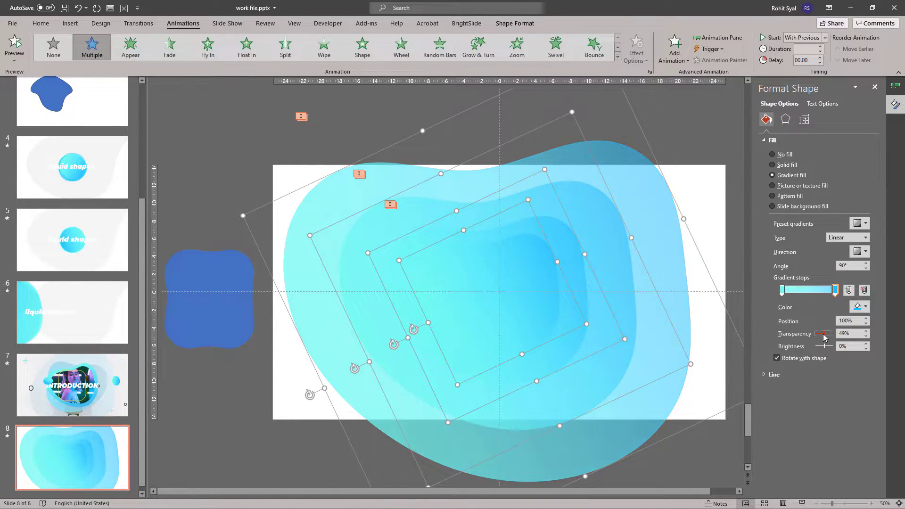
Step: Rotate the three larger blobs to different angles so their outlines no longer line up
{"action": "left_click", "coordinate": [234, 190]}
{"action": "left_click", "coordinate": [306, 240]}
{"action": "left_click_drag", "start_coordinate": [308, 405], "coordinate": [284, 356]}
{"action": "left_click", "coordinate": [359, 269]}
{"action": "left_click_drag", "start_coordinate": [353, 373], "coordinate": [358, 412]}
{"action": "left_click", "coordinate": [395, 331]}
{"action": "left_click_drag", "start_coordinate": [394, 350], "coordinate": [364, 329]}
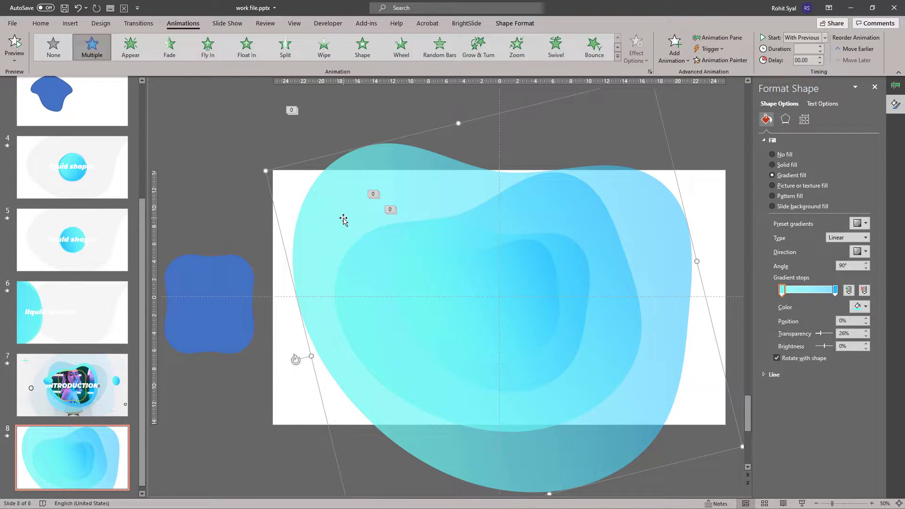
Step: Give the largest blob a solid light grey fill with 80% transparency
{"action": "left_click", "coordinate": [788, 164]}
{"action": "left_click", "coordinate": [866, 223]}
{"action": "left_click", "coordinate": [839, 340]}
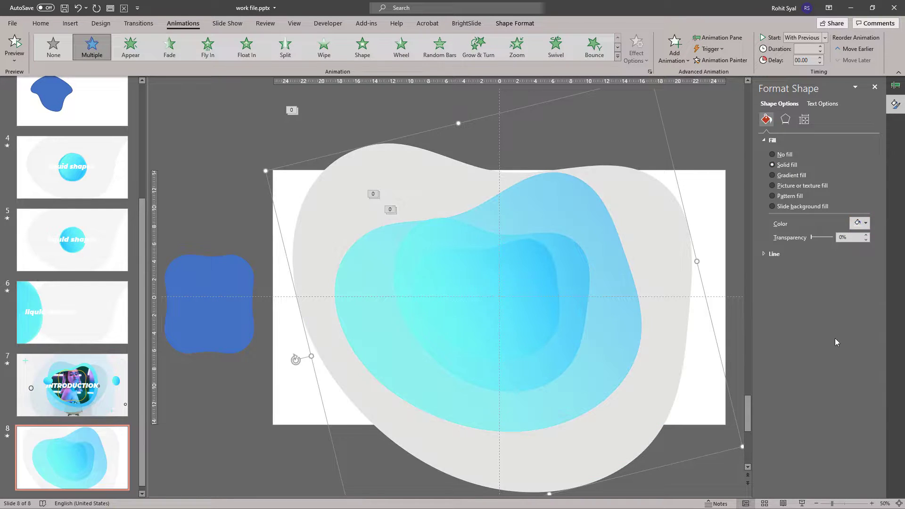
{"action": "left_click_drag", "start_coordinate": [813, 237], "coordinate": [830, 238]}
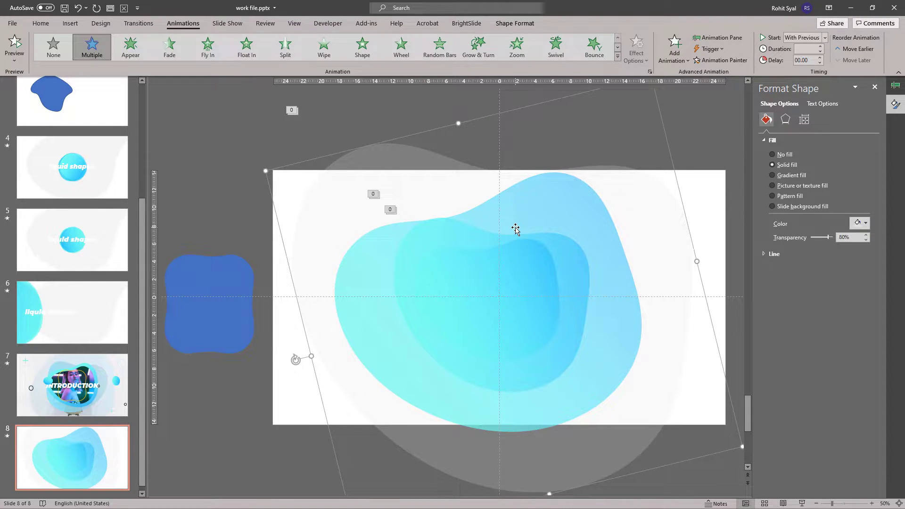
Step: Set the second-largest blob's gradient stops to 58% and 71% transparency and play the slide to check the motion
{"action": "left_click", "coordinate": [541, 209]}
{"action": "left_click_drag", "start_coordinate": [819, 334], "coordinate": [828, 334]}
{"action": "left_click", "coordinate": [836, 290]}
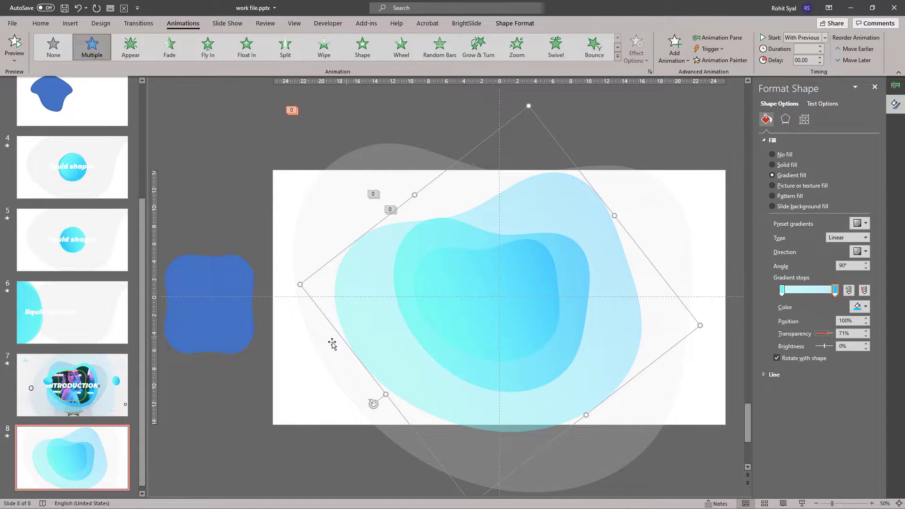
{"action": "left_click", "coordinate": [311, 374]}
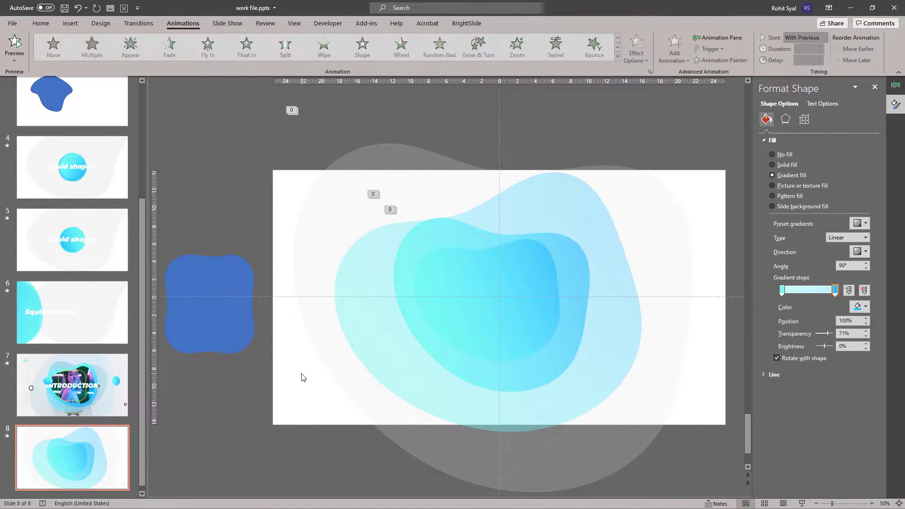
{"action": "left_click", "coordinate": [803, 504]}
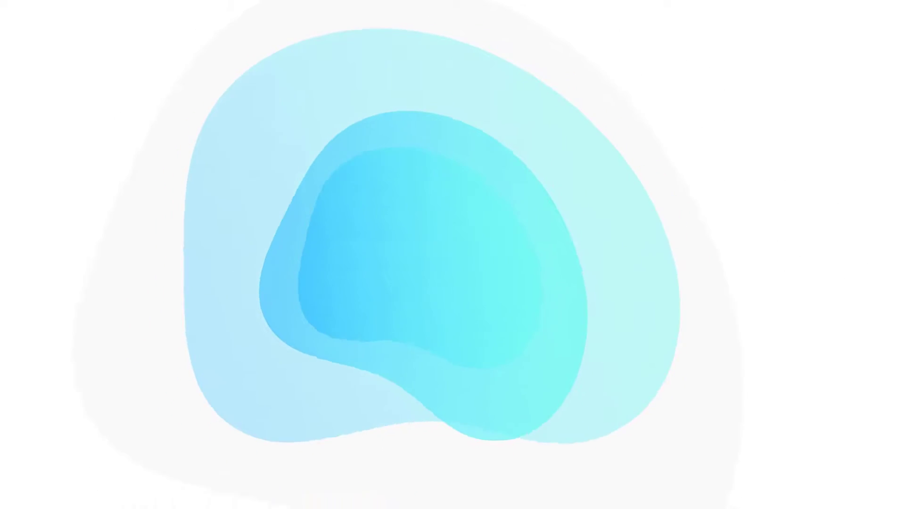
{"action": "key", "text": "Escape"}
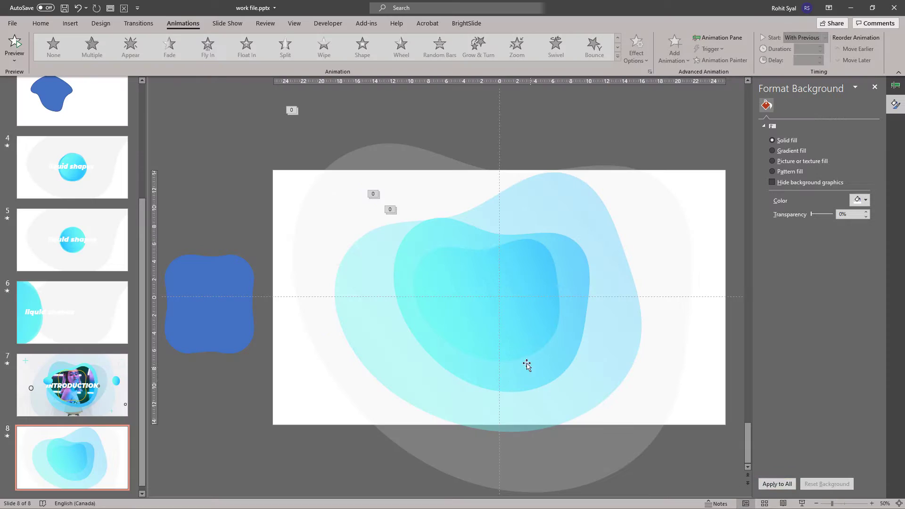
Step: Rotate the two middle blobs further apart, turning the larger one upside down, and play the slide again
{"action": "left_click", "coordinate": [409, 246]}
{"action": "left_click_drag", "start_coordinate": [385, 324], "coordinate": [431, 391]}
{"action": "left_click", "coordinate": [358, 337]}
{"action": "left_click_drag", "start_coordinate": [373, 404], "coordinate": [500, 467]}
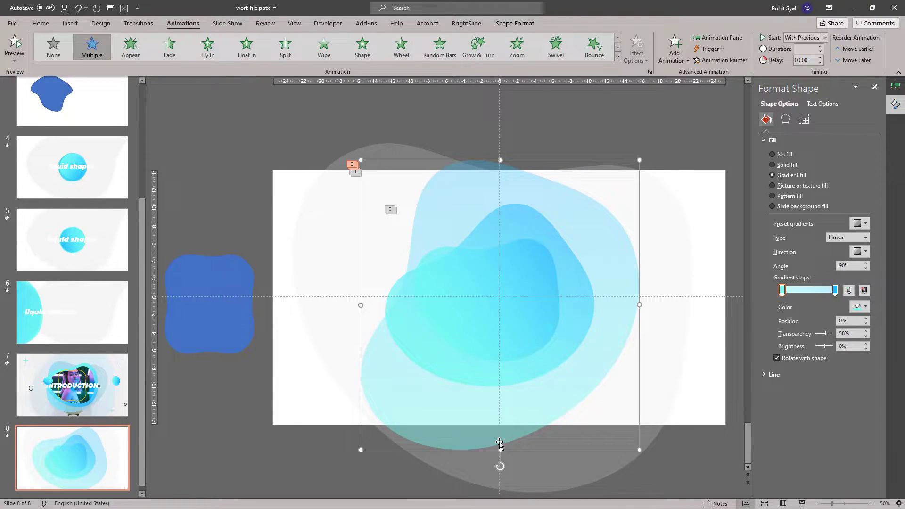
{"action": "left_click", "coordinate": [627, 124]}
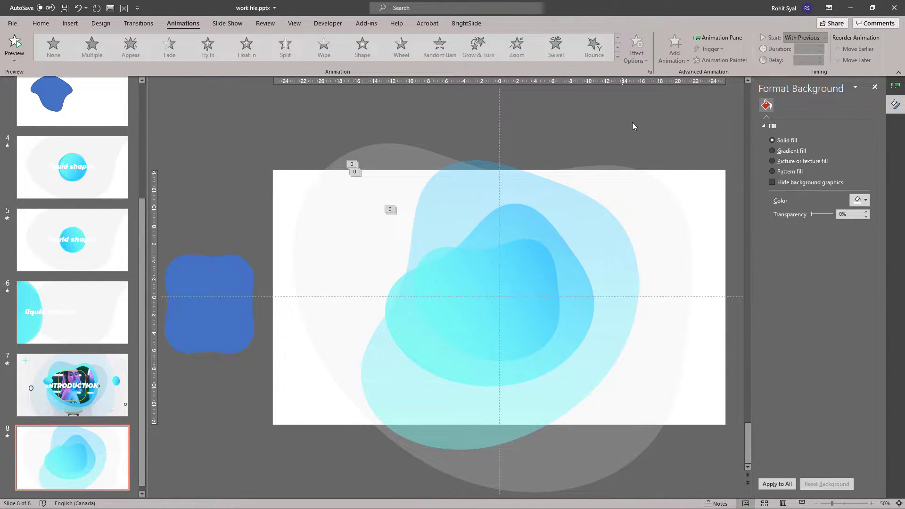
{"action": "left_click", "coordinate": [803, 504]}
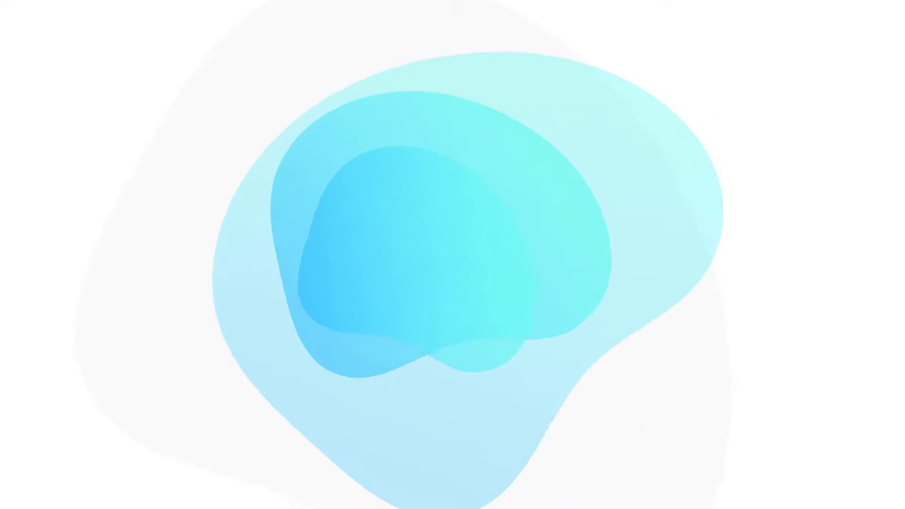
{"action": "key", "text": "Escape"}
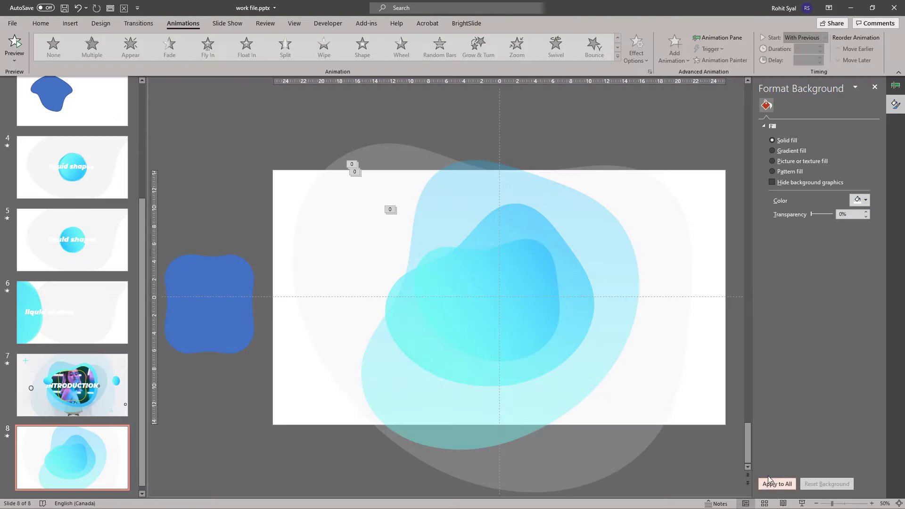
Step: Fill the smallest blob with the neon portrait picture from a file and turn off Rotate with shape
{"action": "left_click", "coordinate": [506, 286]}
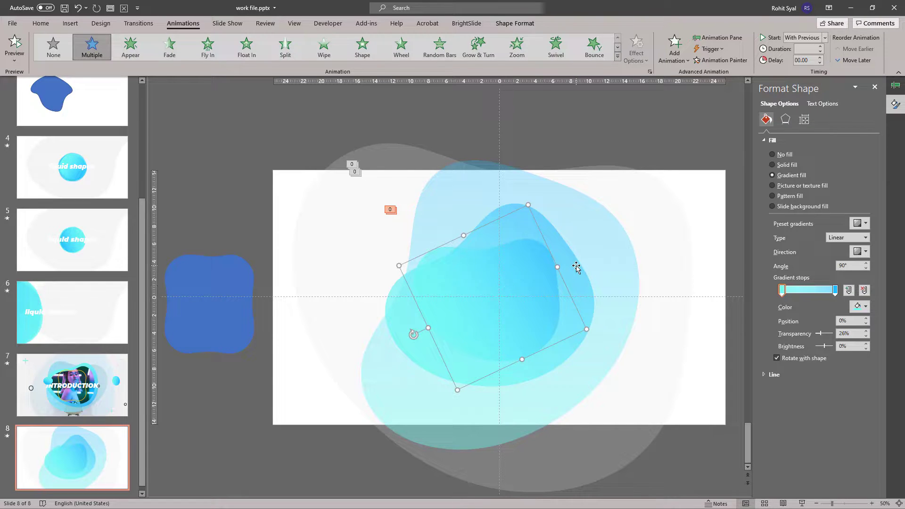
{"action": "left_click", "coordinate": [787, 186]}
{"action": "left_click", "coordinate": [798, 235]}
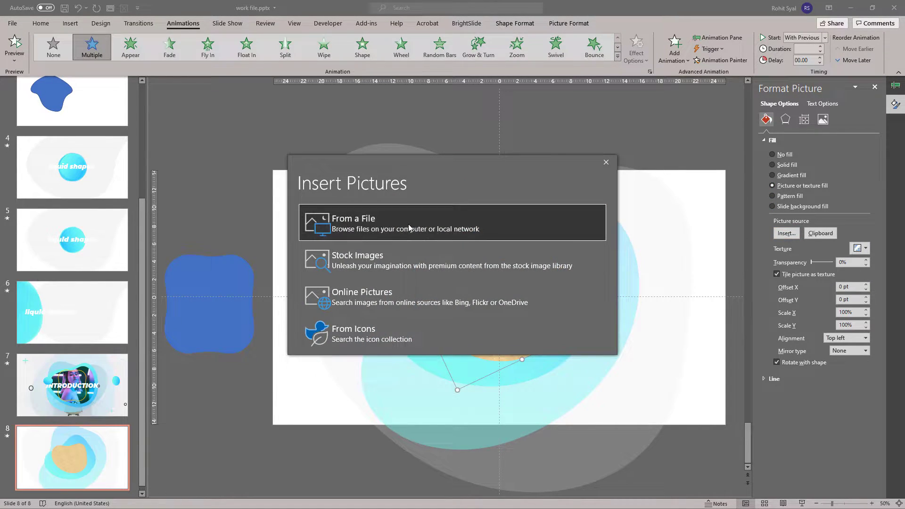
{"action": "left_click", "coordinate": [409, 228]}
{"action": "left_click", "coordinate": [215, 130]}
{"action": "double_click", "coordinate": [315, 122]}
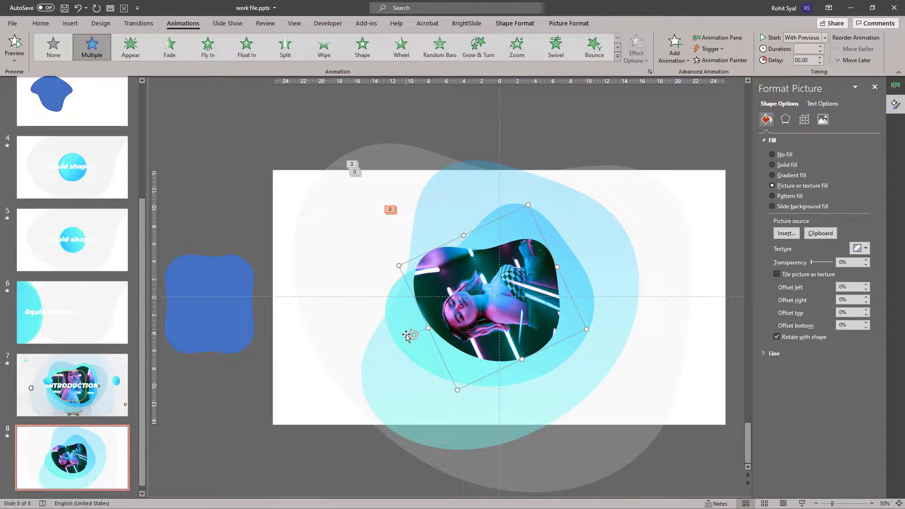
{"action": "left_click", "coordinate": [777, 337]}
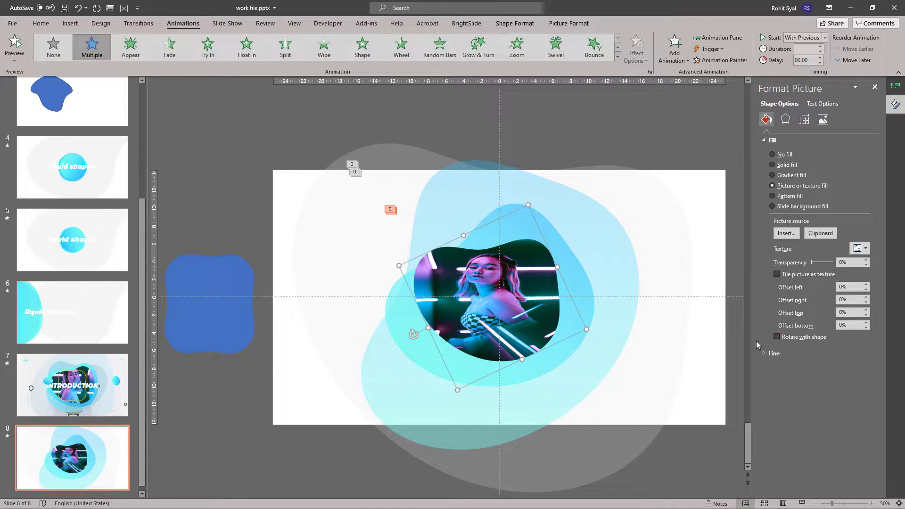
Step: Use Crop to stretch the portrait taller inside the smallest blob and move it down so the face is centred
{"action": "left_click", "coordinate": [569, 23]}
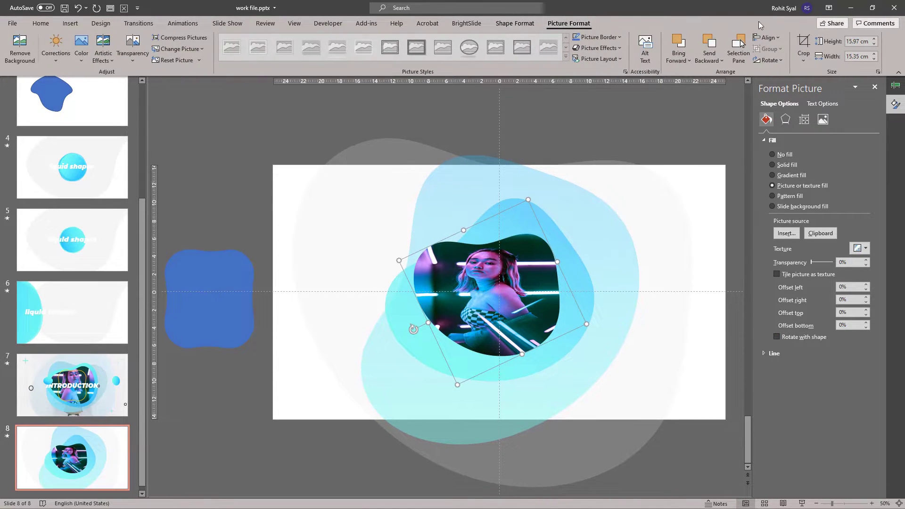
{"action": "left_click", "coordinate": [803, 47]}
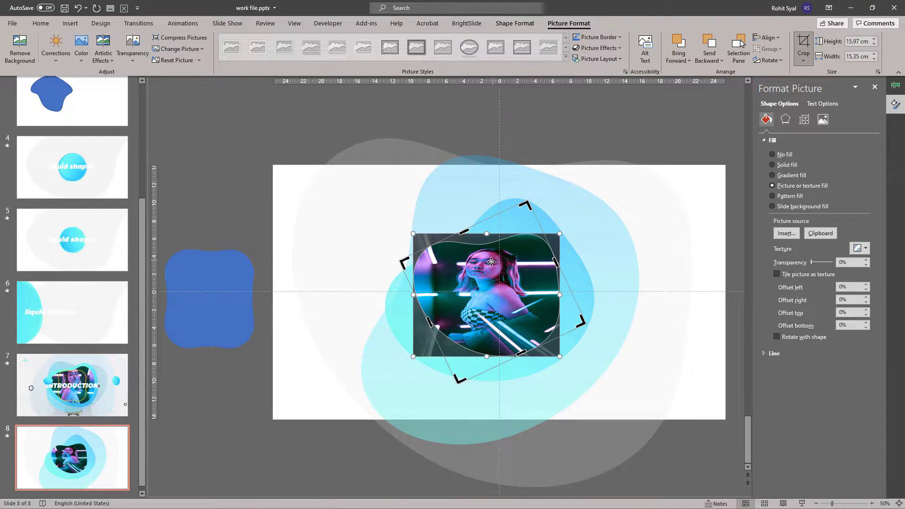
{"action": "left_click_drag", "start_coordinate": [487, 235], "coordinate": [487, 182]}
{"action": "left_click_drag", "start_coordinate": [486, 257], "coordinate": [486, 300]}
{"action": "left_click", "coordinate": [245, 219]}
Step: Set the portrait fill's transparency to 30% and play the slide to check the picture's motion
{"action": "left_click", "coordinate": [464, 283]}
{"action": "left_click", "coordinate": [767, 120]}
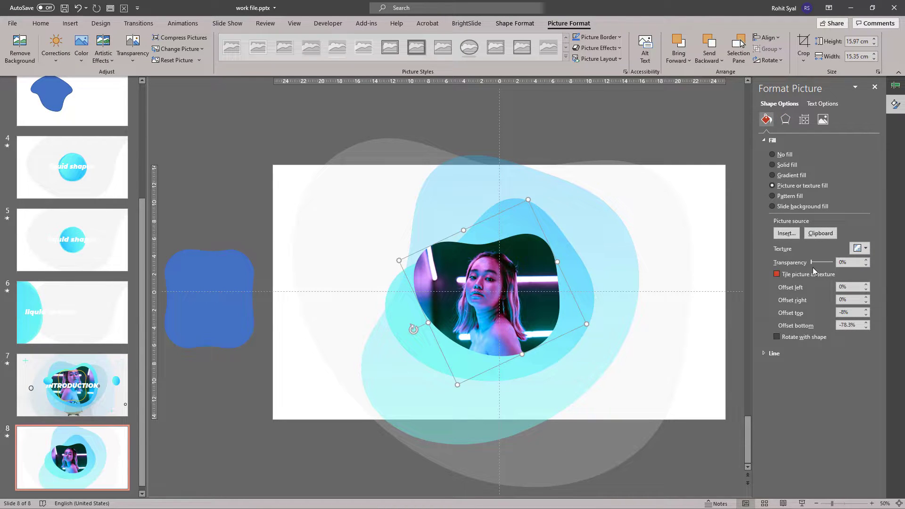
{"action": "left_click_drag", "start_coordinate": [816, 266], "coordinate": [820, 266]}
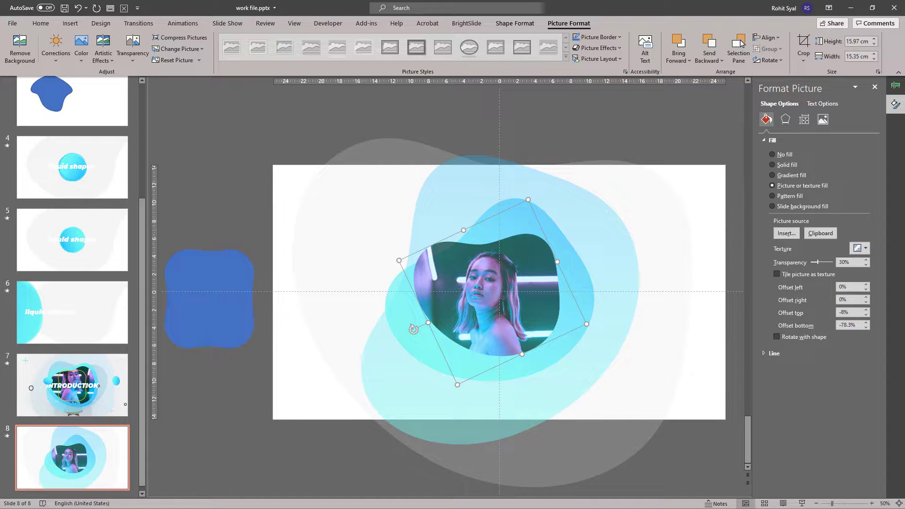
{"action": "left_click", "coordinate": [802, 504]}
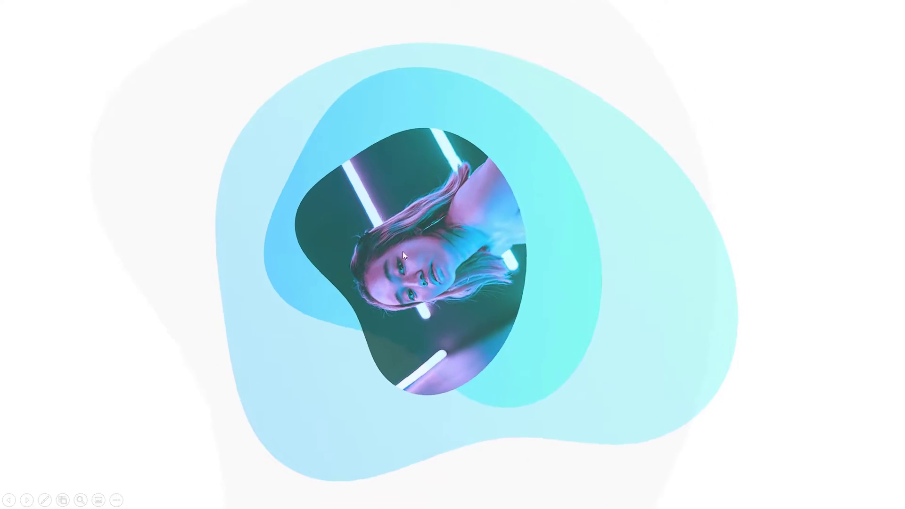
{"action": "key", "text": "Escape"}
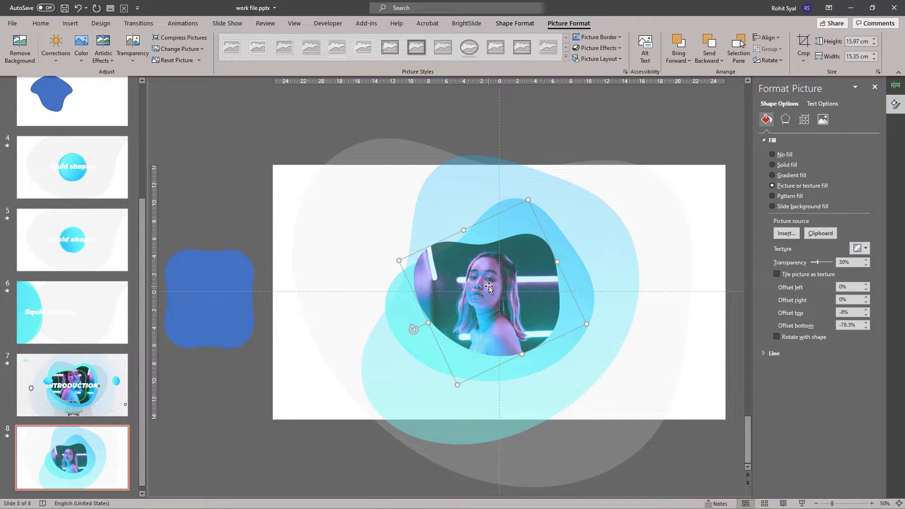
Step: Delete the picture blob's Spin animation, keeping its Grow/Shrink effect, and play the slide to check it
{"action": "left_click", "coordinate": [896, 85]}
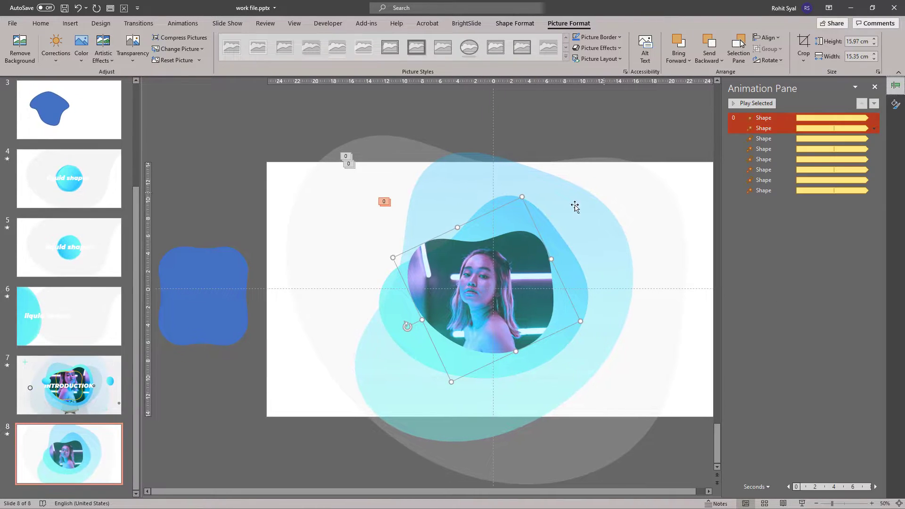
{"action": "left_click", "coordinate": [764, 134]}
{"action": "left_click", "coordinate": [760, 119]}
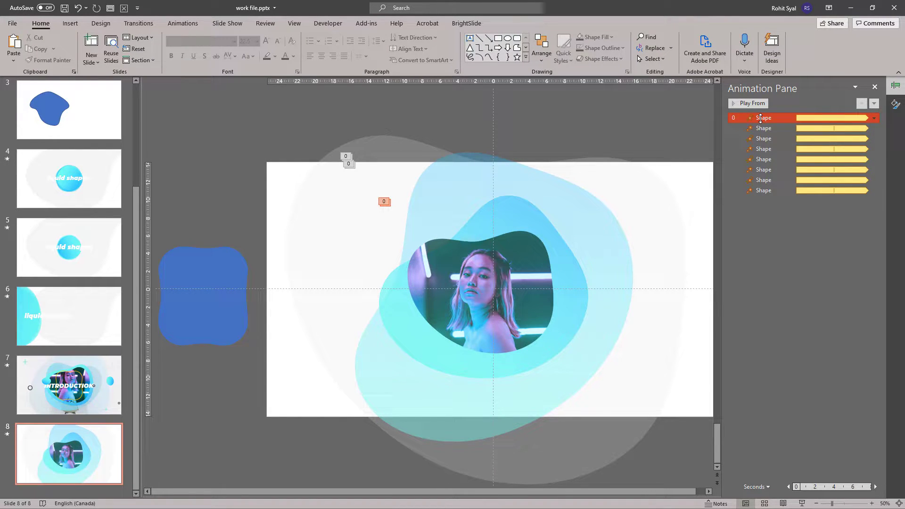
{"action": "key", "text": "Delete"}
{"action": "left_click", "coordinate": [687, 121]}
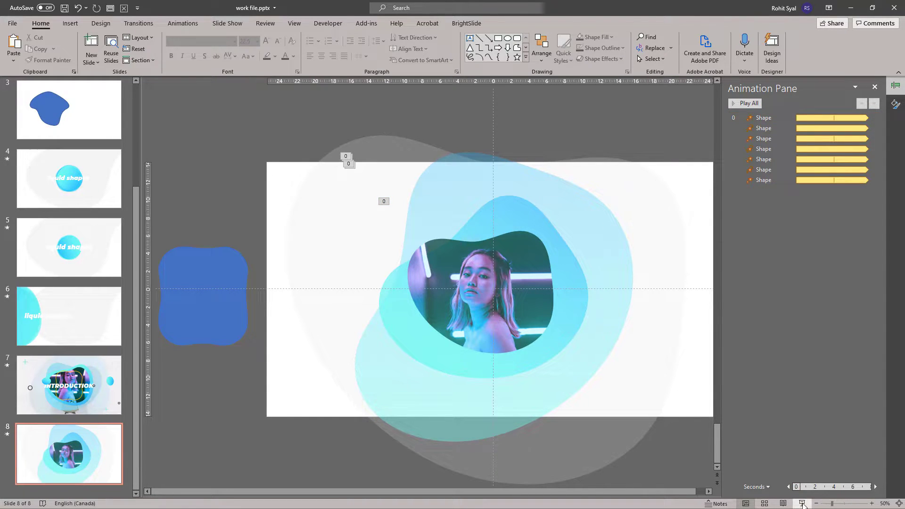
{"action": "left_click", "coordinate": [802, 504]}
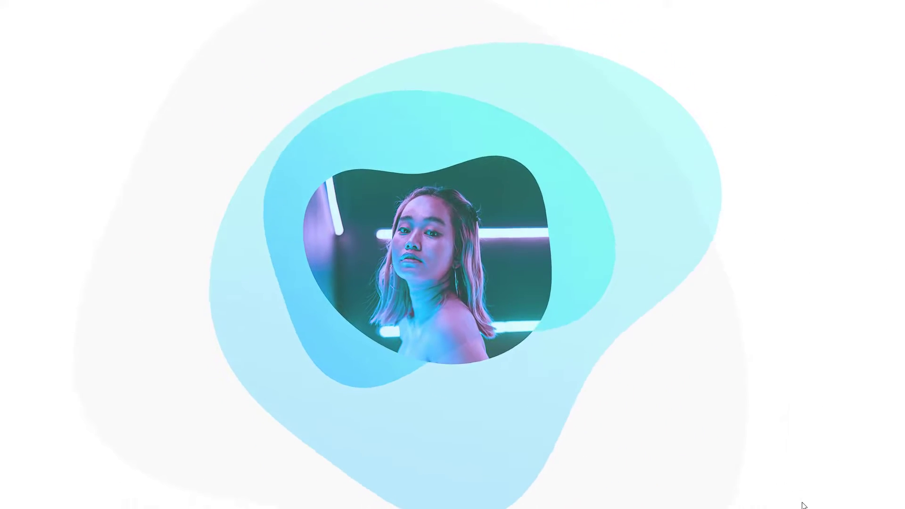
{"action": "key", "text": "Escape"}
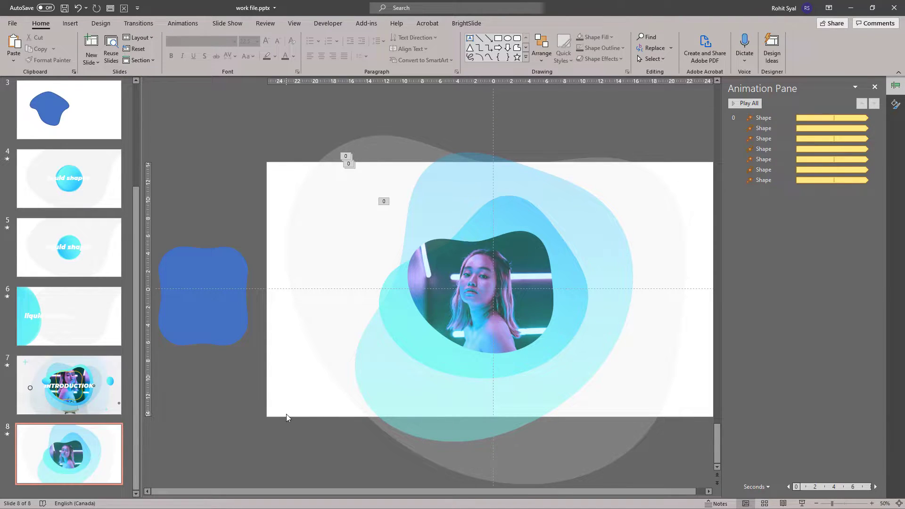
Step: Move the blue rounded blob onto slide 8, remove its fill and give it a yellow outline
{"action": "left_click", "coordinate": [192, 313]}
{"action": "left_click_drag", "start_coordinate": [192, 312], "coordinate": [283, 334]}
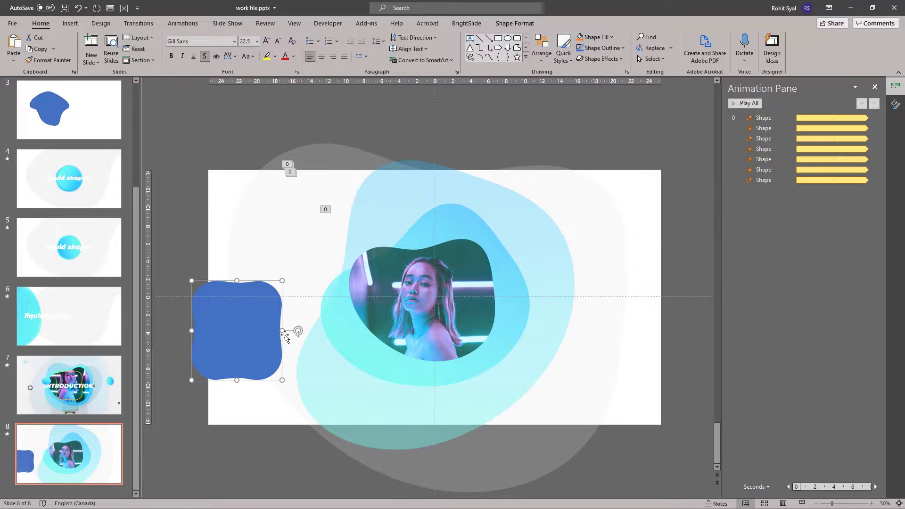
{"action": "left_click", "coordinate": [595, 37]}
{"action": "left_click", "coordinate": [598, 168]}
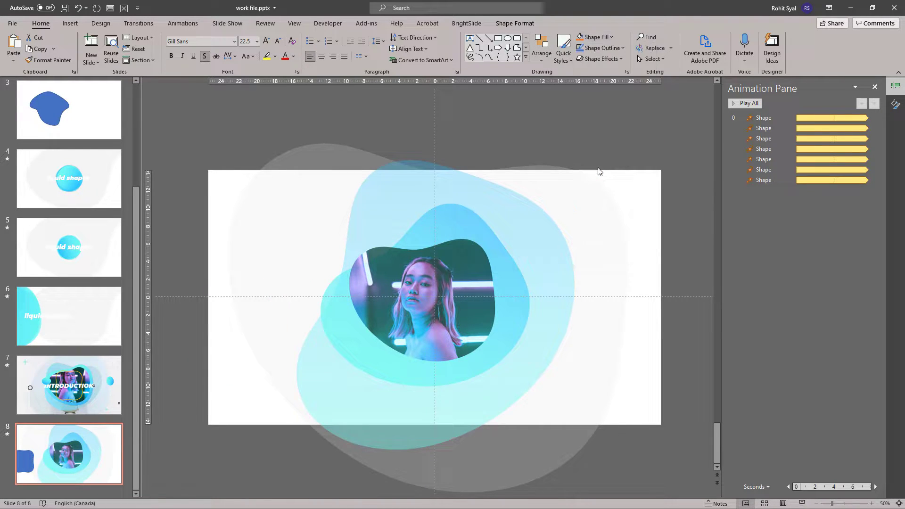
{"action": "left_click", "coordinate": [598, 49]}
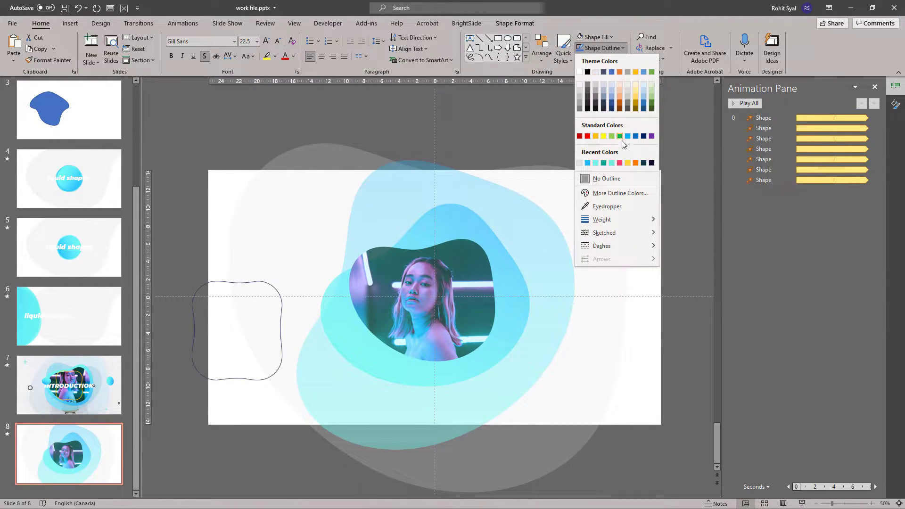
{"action": "left_click", "coordinate": [628, 163]}
Step: Enlarge the yellow outlined shape and position it around the neon portrait blob
{"action": "left_click_drag", "start_coordinate": [281, 376], "coordinate": [489, 352]}
{"action": "left_click_drag", "start_coordinate": [505, 279], "coordinate": [436, 164]}
{"action": "left_click_drag", "start_coordinate": [399, 213], "coordinate": [401, 227]}
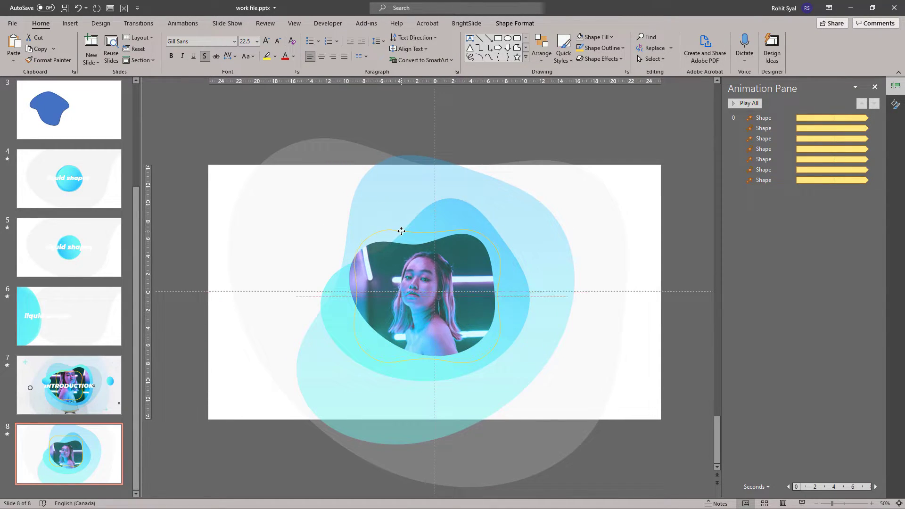
{"action": "scroll", "coordinate": [368, 226], "scroll_direction": "up", "scroll_amount": 1}
Step: Copy the large grey blob's animations onto the yellow outlined shape with Animation Painter
{"action": "left_click", "coordinate": [286, 239]}
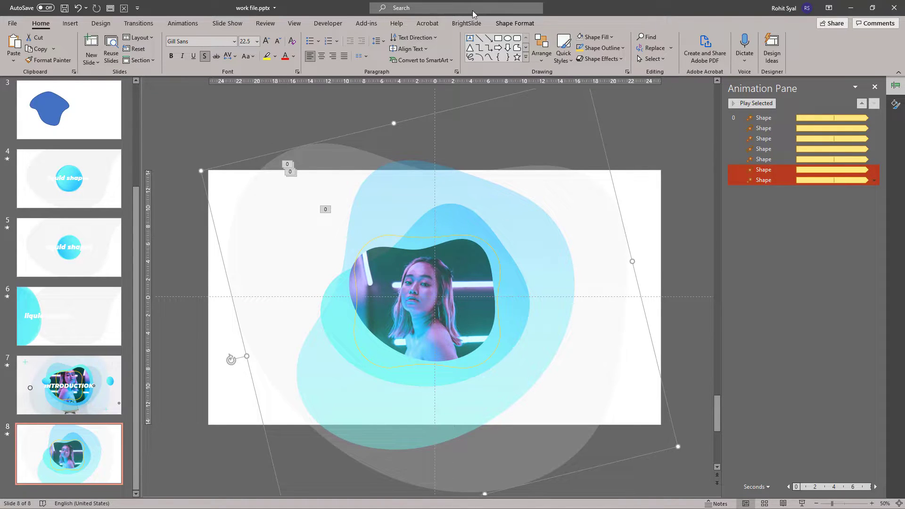
{"action": "left_click", "coordinate": [184, 23]}
{"action": "left_click", "coordinate": [721, 61]}
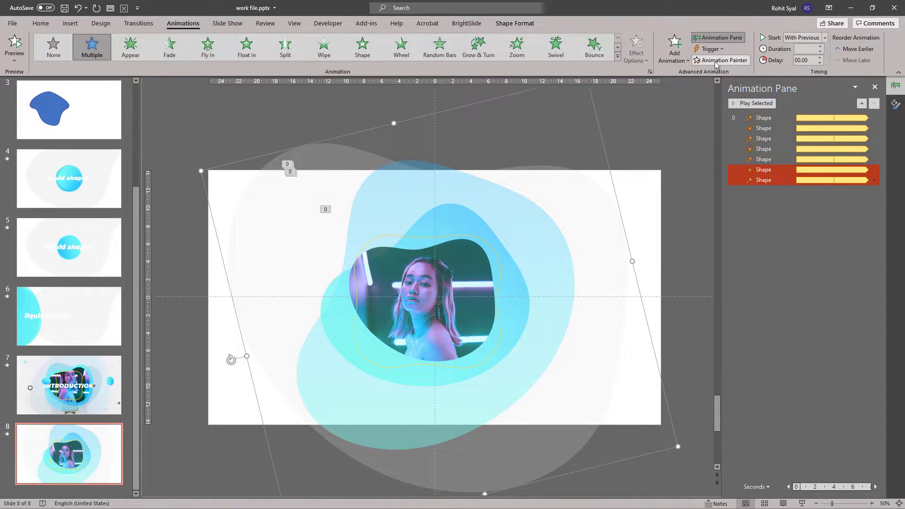
{"action": "left_click", "coordinate": [388, 235]}
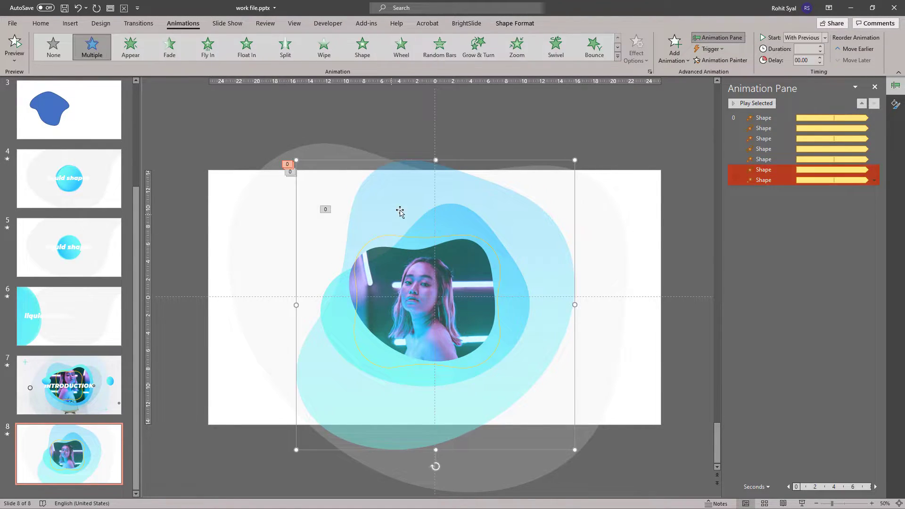
{"action": "left_click", "coordinate": [407, 242]}
{"action": "left_click", "coordinate": [701, 343]}
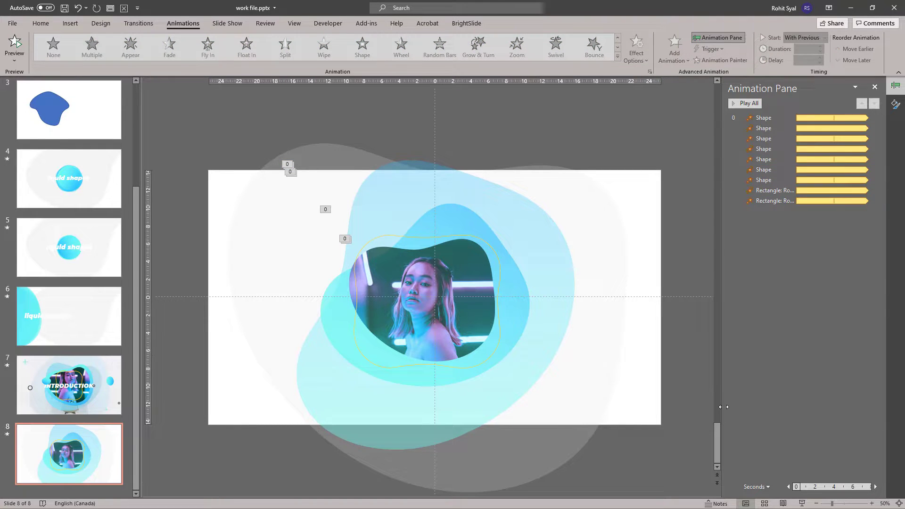
Step: Copy the "liquid shapes" title from slide 6 onto slide 8 and change its text to "slide two"
{"action": "left_click", "coordinate": [69, 316]}
{"action": "left_click", "coordinate": [379, 291]}
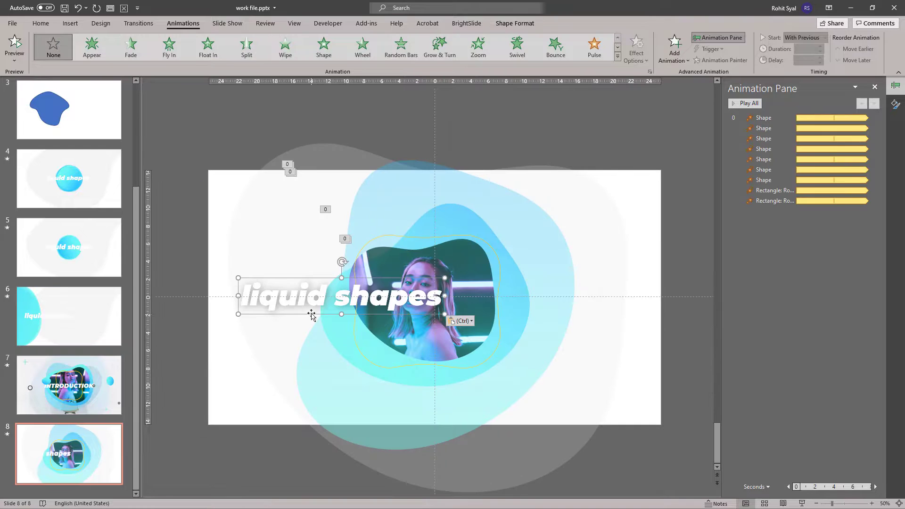
{"action": "key", "text": "BackSpace"}
{"action": "type", "text": "Slide two"}
{"action": "left_click", "coordinate": [261, 297]}
{"action": "key", "text": "BackSpace"}
{"action": "type", "text": "s"}
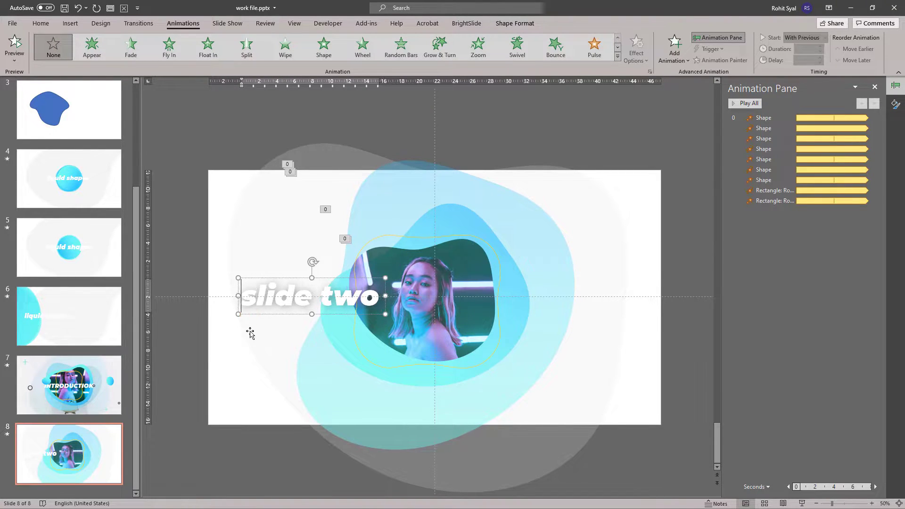
Step: Increase the "slide two" title's font size by two steps and centre it over the portrait
{"action": "left_click", "coordinate": [276, 315]}
{"action": "left_click", "coordinate": [41, 23]}
{"action": "left_click", "coordinate": [267, 42]}
{"action": "left_click", "coordinate": [267, 42]}
{"action": "left_click_drag", "start_coordinate": [293, 324], "coordinate": [397, 319]}
{"action": "left_click", "coordinate": [530, 147]}
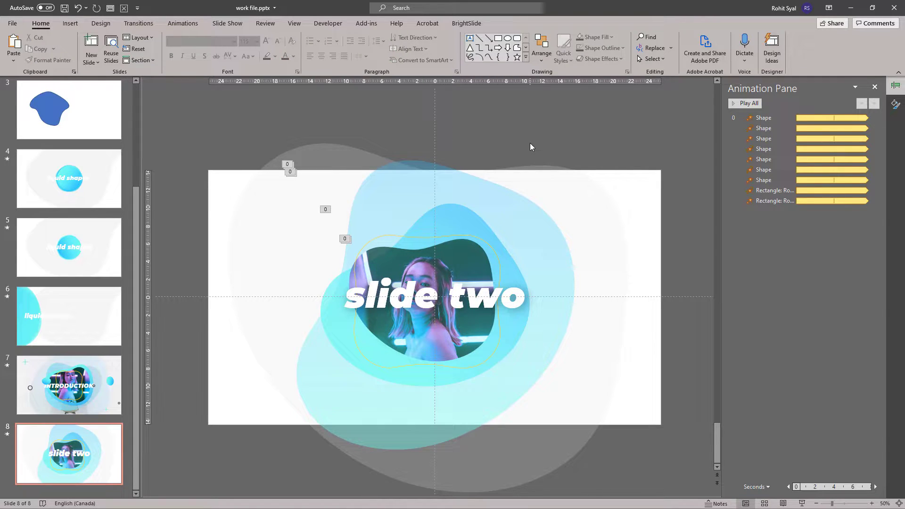
Step: Copy the small oval blob from slide 2 onto slide 8 and place it beside the portrait
{"action": "scroll", "coordinate": [89, 298], "scroll_direction": "up", "scroll_amount": 5}
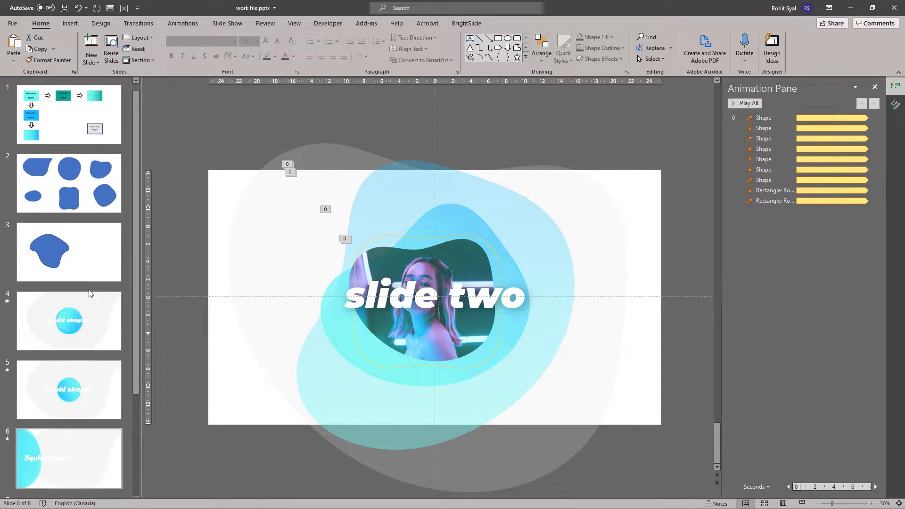
{"action": "left_click", "coordinate": [69, 183]}
{"action": "left_click", "coordinate": [274, 350]}
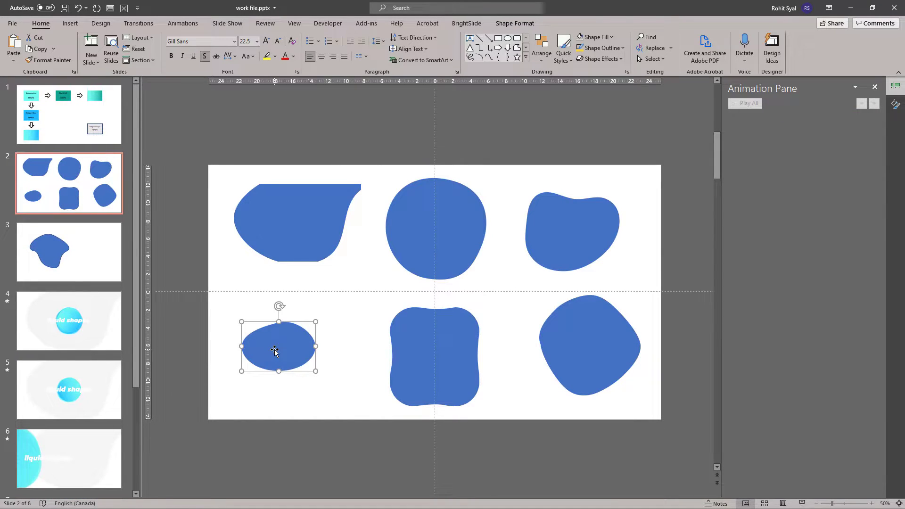
{"action": "scroll", "coordinate": [71, 330], "scroll_direction": "down", "scroll_amount": 5}
{"action": "left_click", "coordinate": [68, 454]}
{"action": "key", "text": "ctrl+v"}
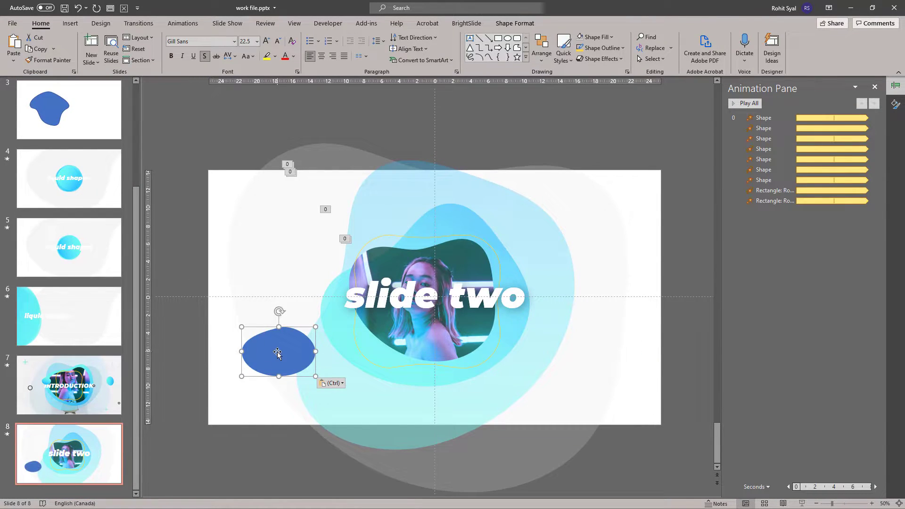
{"action": "left_click_drag", "start_coordinate": [276, 344], "coordinate": [281, 319]}
Step: Give the small oval blob the cyan-to-blue gradient fill with 0% transparency on the blue stop, and shrink it
{"action": "right_click", "coordinate": [281, 319]}
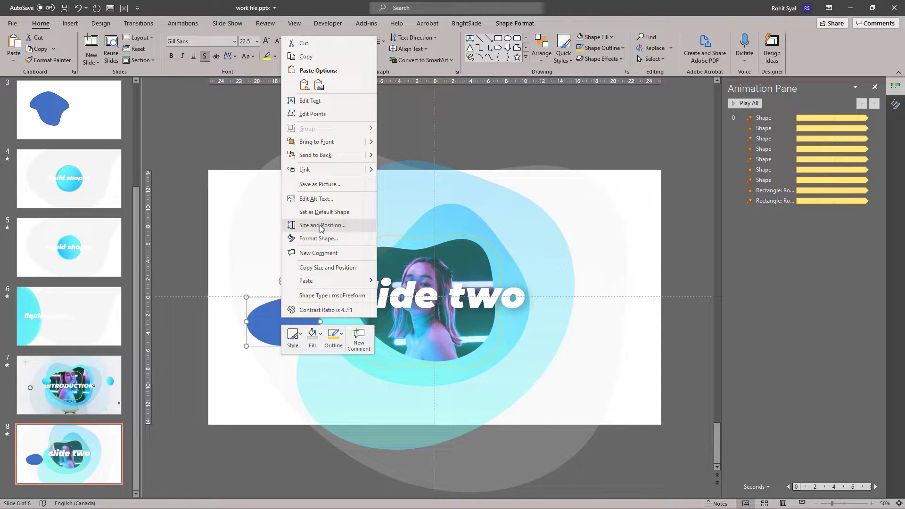
{"action": "left_click", "coordinate": [317, 237]}
{"action": "left_click", "coordinate": [794, 176]}
{"action": "left_click", "coordinate": [835, 291]}
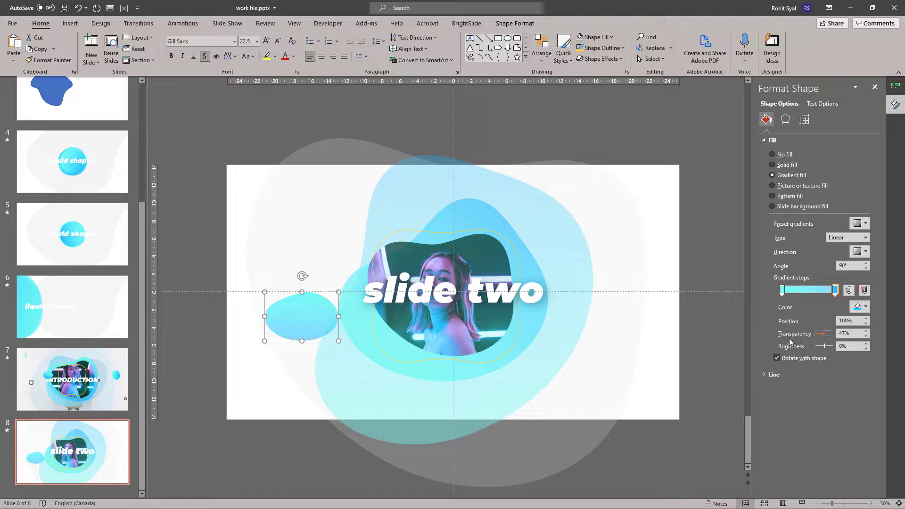
{"action": "left_click_drag", "start_coordinate": [821, 335], "coordinate": [816, 334]}
{"action": "left_click_drag", "start_coordinate": [264, 341], "coordinate": [294, 322]}
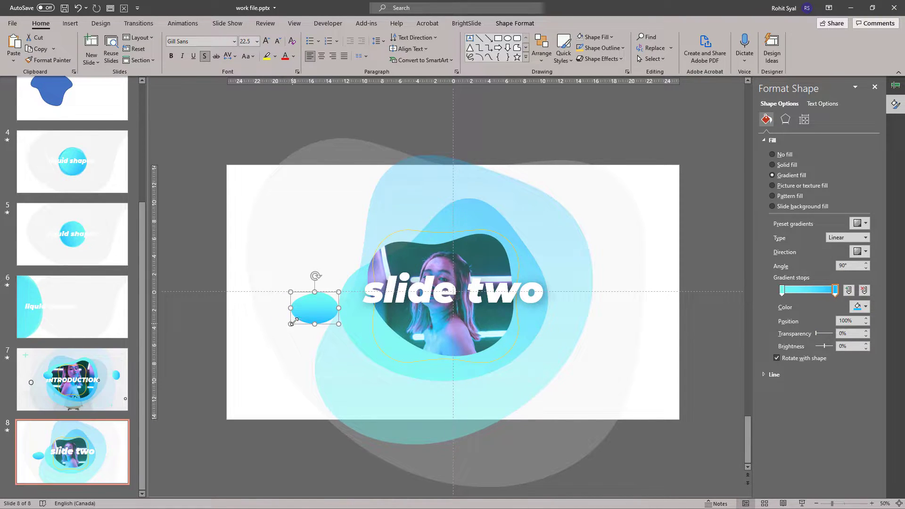
Step: Add an outer shadow to the small oval blob with 67% transparency, 102% size and 18 pt blur
{"action": "left_click", "coordinate": [785, 119]}
{"action": "left_click", "coordinate": [787, 141]}
{"action": "left_click", "coordinate": [861, 153]}
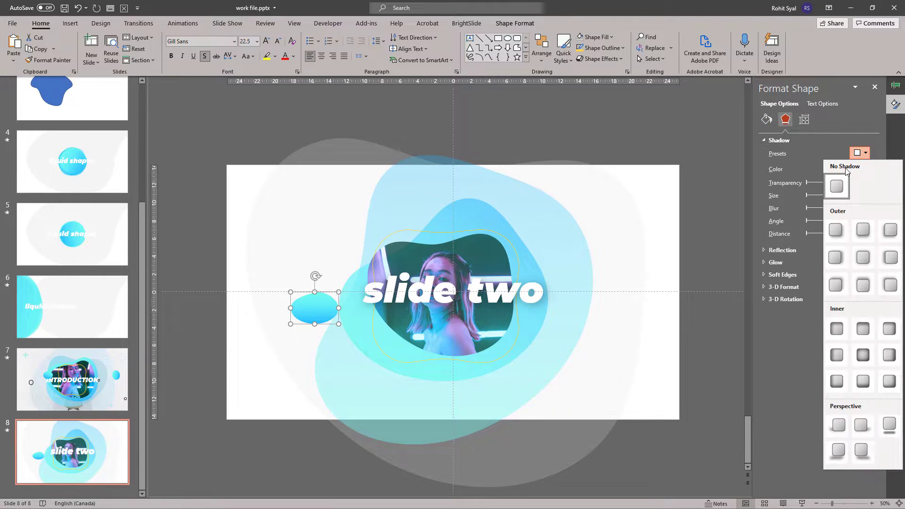
{"action": "left_click", "coordinate": [836, 231]}
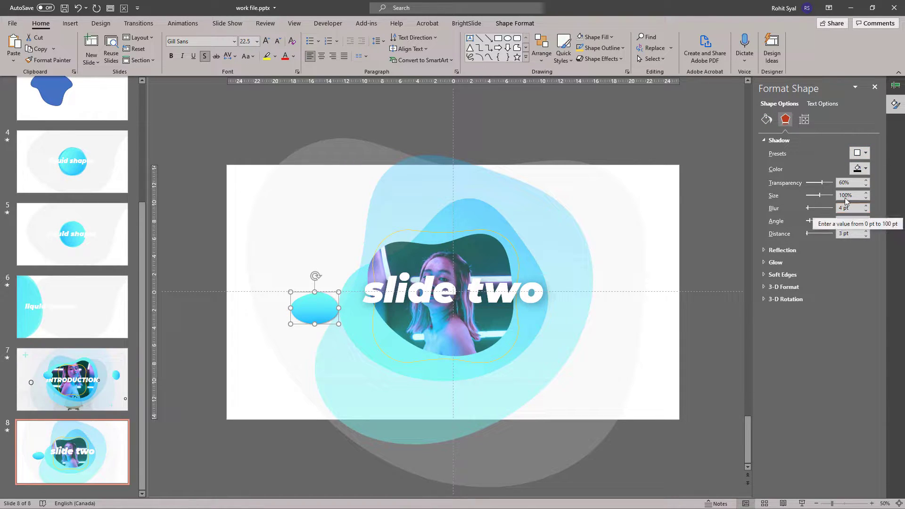
{"action": "left_click", "coordinate": [866, 193]}
{"action": "left_click", "coordinate": [866, 193]}
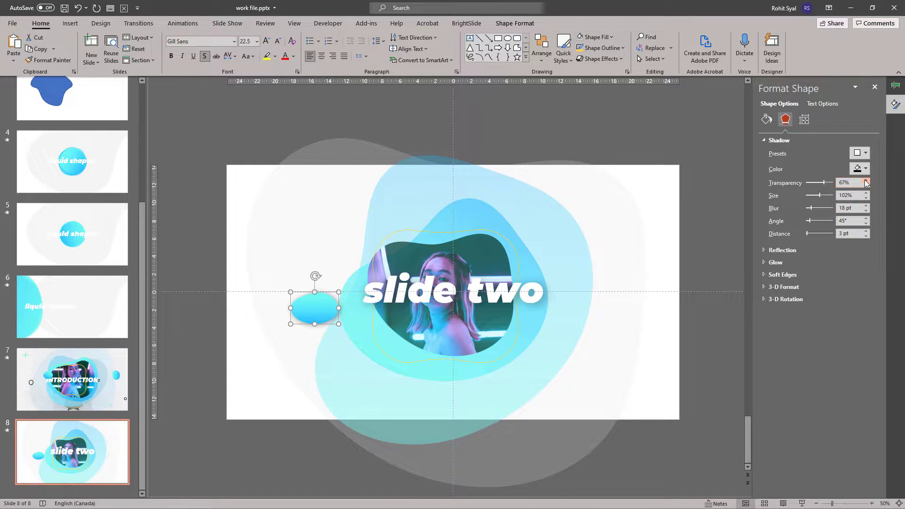
Step: Duplicate the small gradient blob and place one at each end of the "slide two" title
{"action": "left_click", "coordinate": [283, 317]}
{"action": "left_click", "coordinate": [307, 321]}
{"action": "left_click_drag", "start_coordinate": [307, 321], "coordinate": [561, 300]}
{"action": "key", "text": "ctrl+v"}
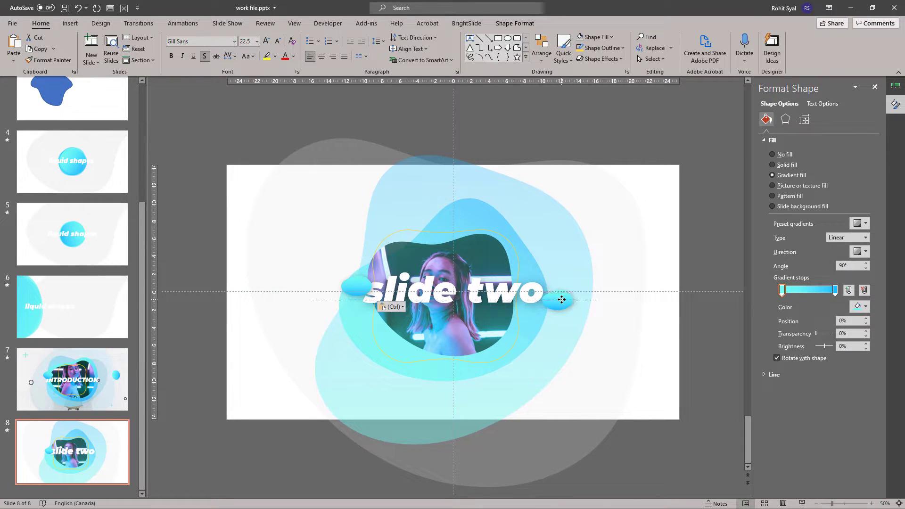
{"action": "left_click", "coordinate": [694, 330]}
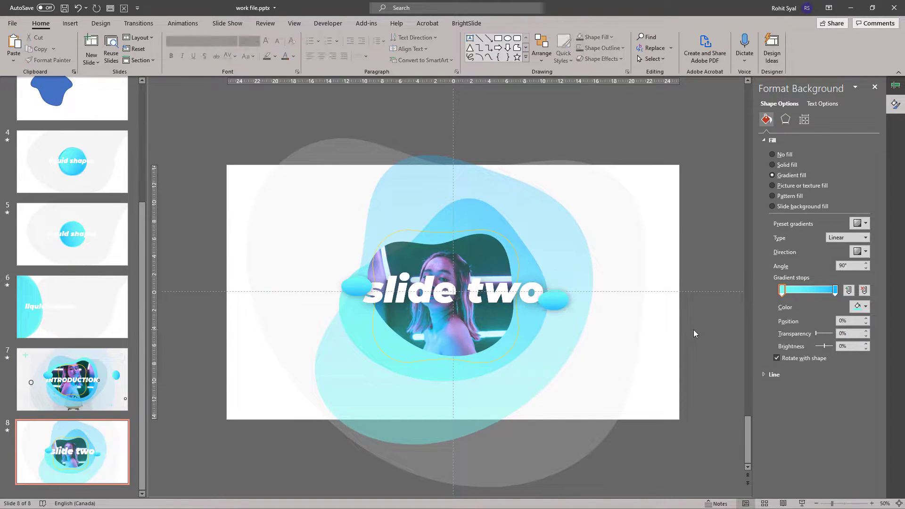
Step: Check the finished INTRODUCTION slide for reference and bring the white desk-and-chair picture onto slide 8
{"action": "left_click", "coordinate": [67, 375]}
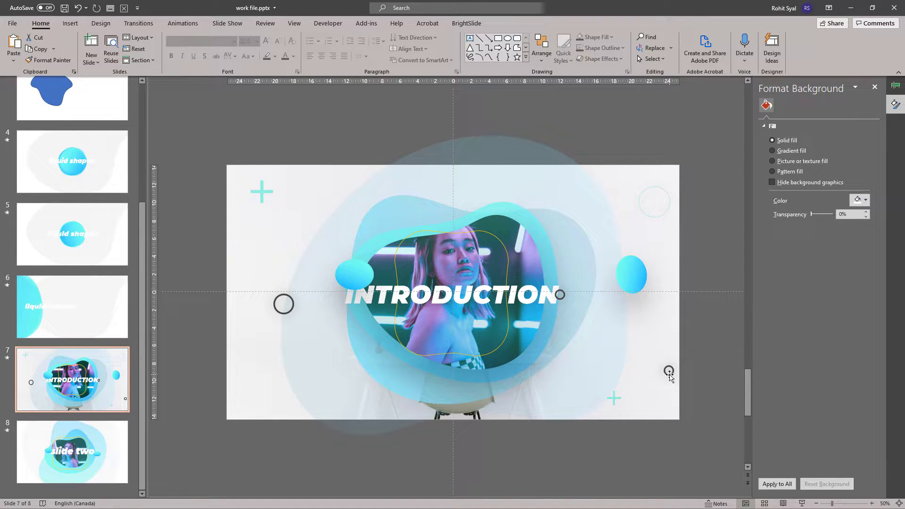
{"action": "left_click", "coordinate": [96, 449]}
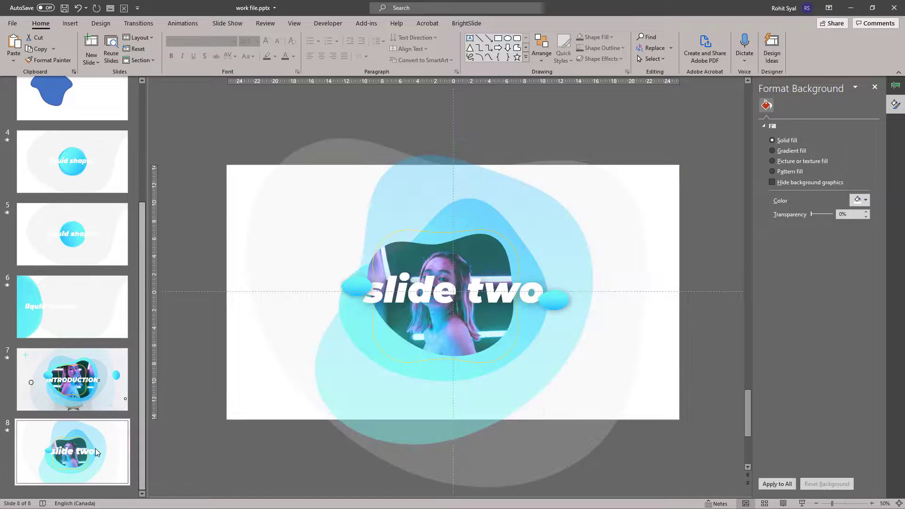
{"action": "left_click", "coordinate": [227, 387]}
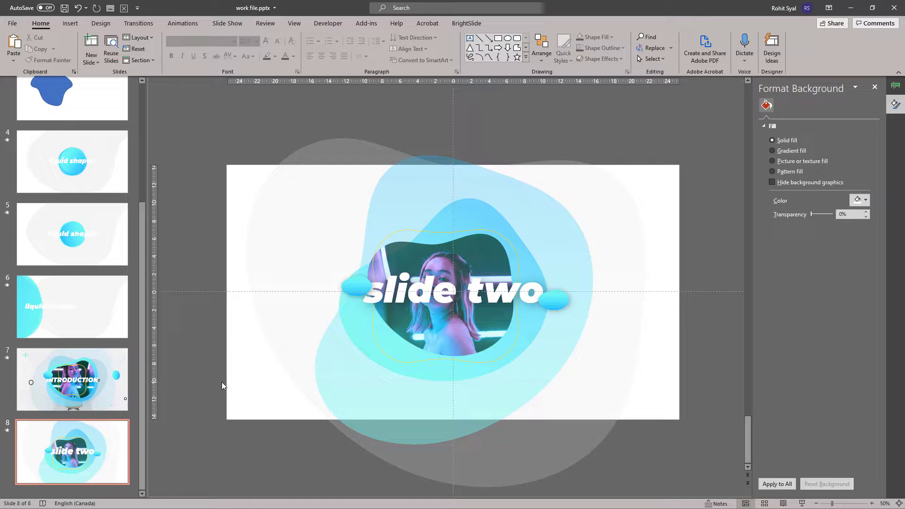
{"action": "key", "text": "alt+Tab"}
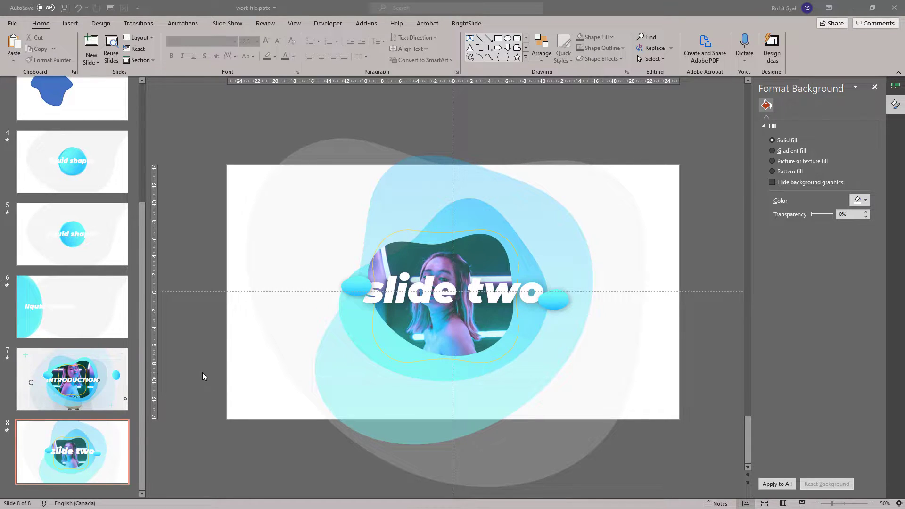
{"action": "key", "text": "alt+Tab"}
{"action": "left_click_drag", "start_coordinate": [119, 124], "coordinate": [436, 219]}
Step: Crop the desk-and-chair picture to a 16:9 aspect ratio and scale it to cover the whole slide
{"action": "left_click", "coordinate": [804, 56]}
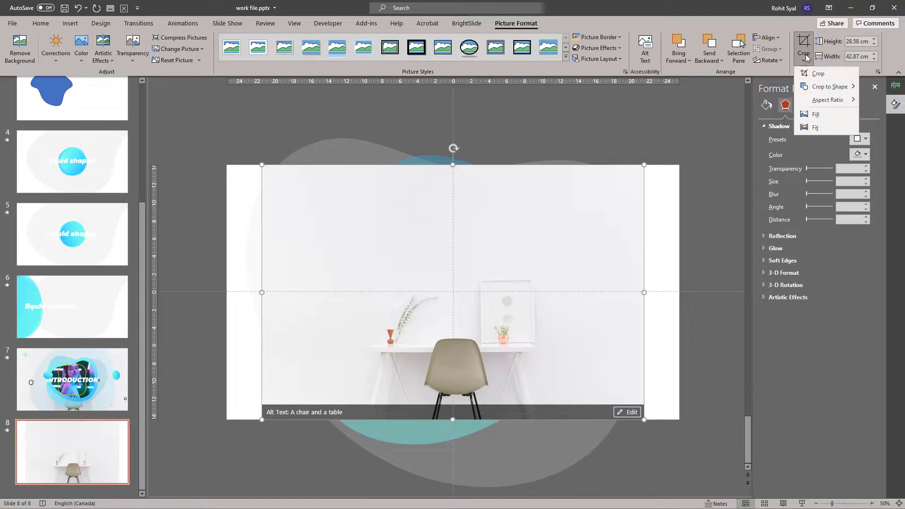
{"action": "mouse_move", "coordinate": [828, 100]}
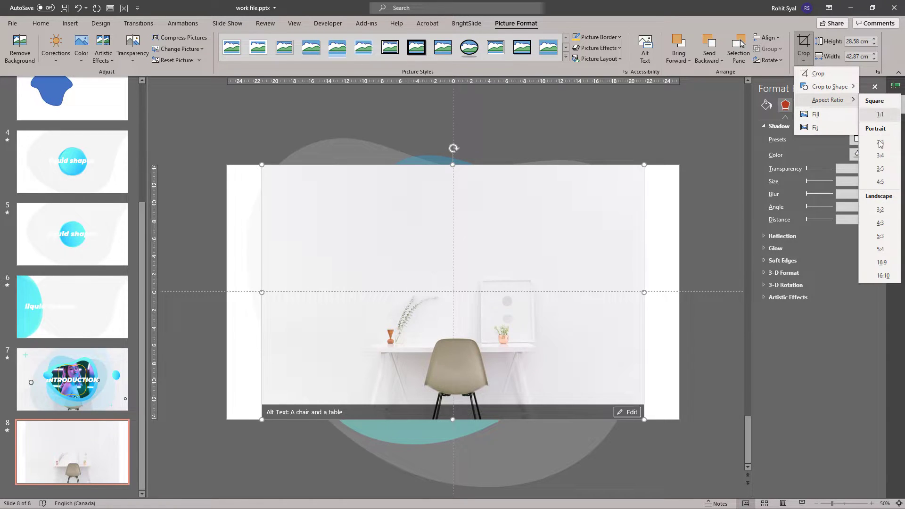
{"action": "left_click", "coordinate": [881, 262]}
{"action": "left_click_drag", "start_coordinate": [228, 168], "coordinate": [226, 165]}
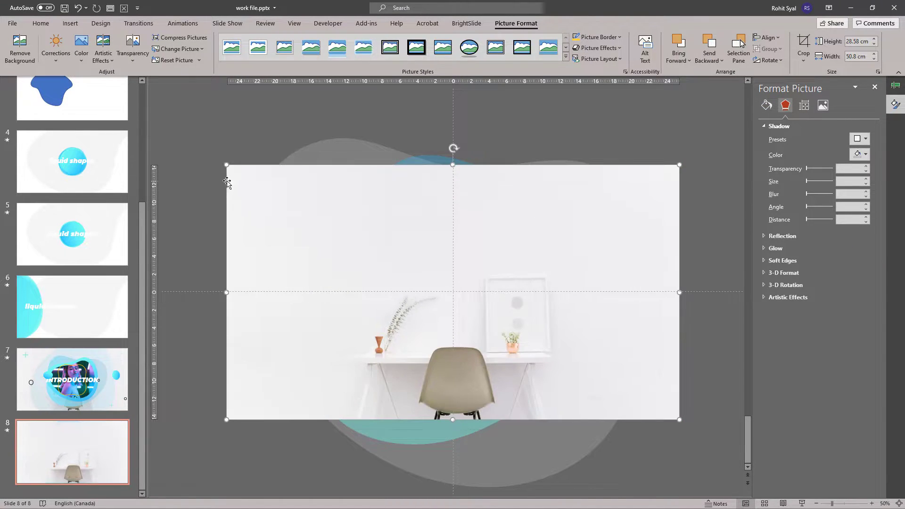
Step: Send the desk-and-chair picture to the back and play slide 8 to check the animation
{"action": "right_click", "coordinate": [235, 181]}
{"action": "left_click", "coordinate": [263, 290]}
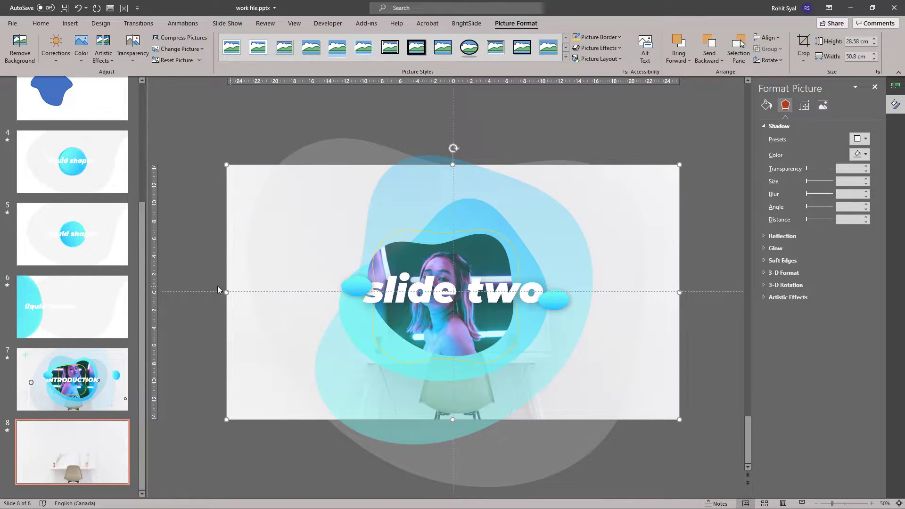
{"action": "left_click", "coordinate": [190, 254]}
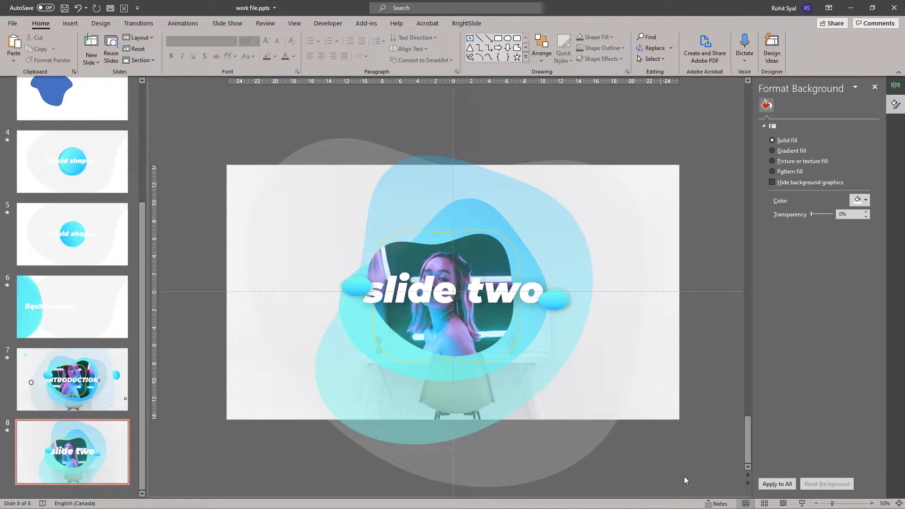
{"action": "left_click", "coordinate": [802, 504]}
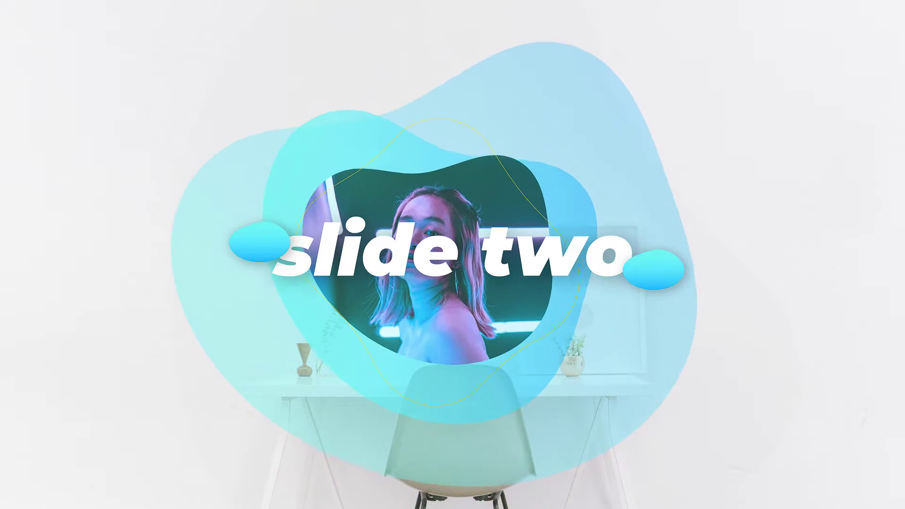
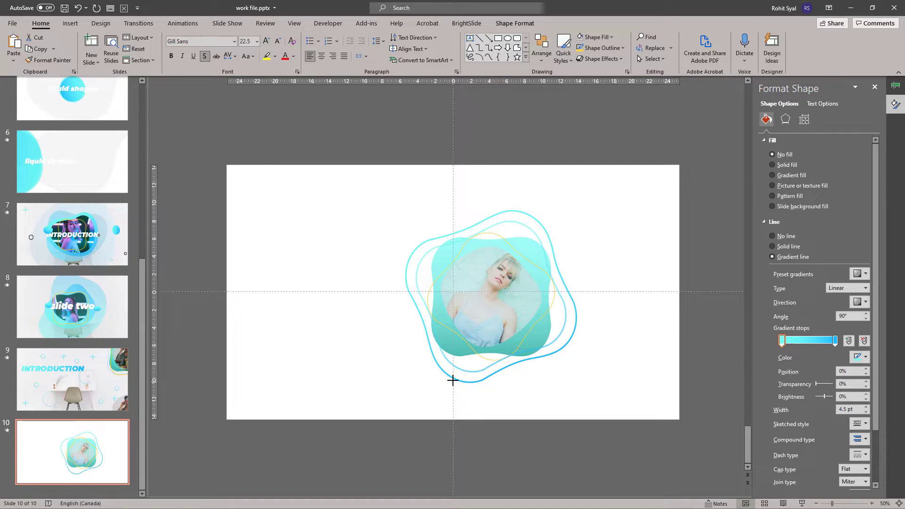
Step: Shrink the thick gradient outline slightly, rotate it and the thin yellow outline around the portrait blob, and play slide 10
{"action": "left_click", "coordinate": [452, 381]}
{"action": "left_click", "coordinate": [488, 235]}
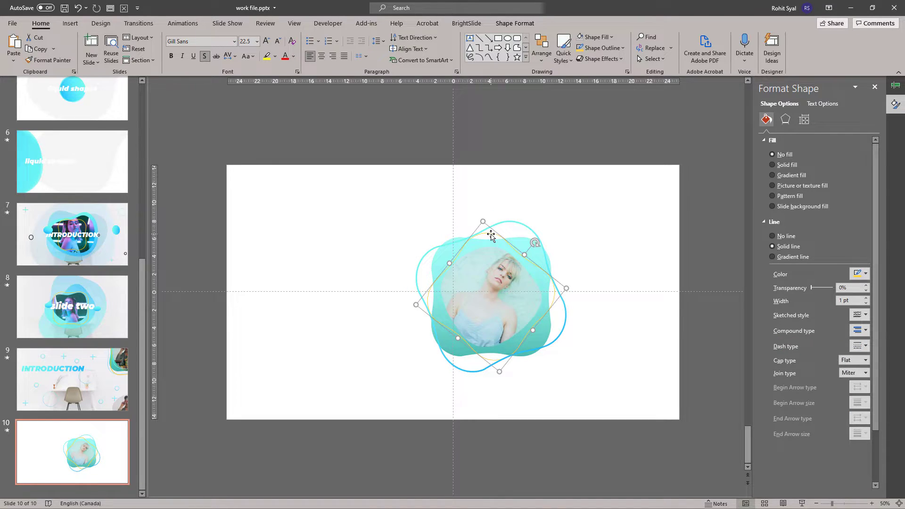
{"action": "left_click_drag", "start_coordinate": [536, 242], "coordinate": [512, 230]}
{"action": "left_click", "coordinate": [512, 222]}
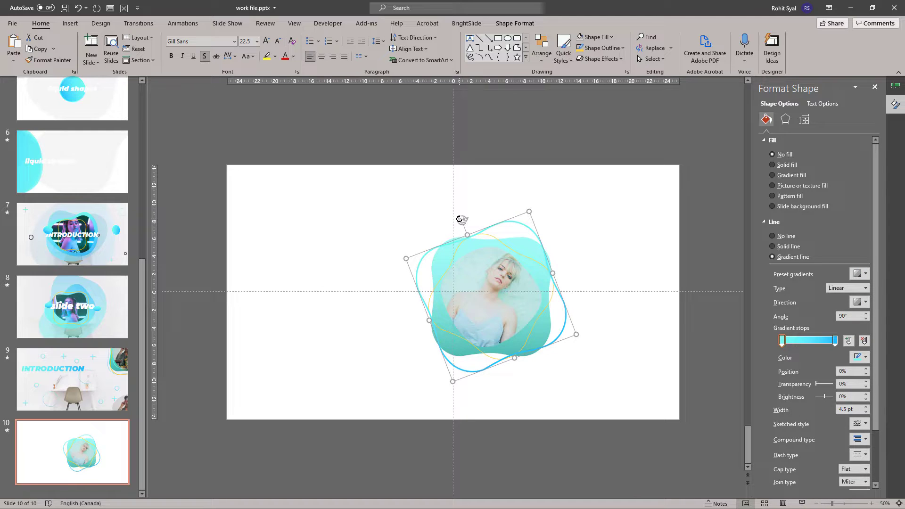
{"action": "left_click_drag", "start_coordinate": [459, 219], "coordinate": [480, 218]}
{"action": "left_click", "coordinate": [369, 227]}
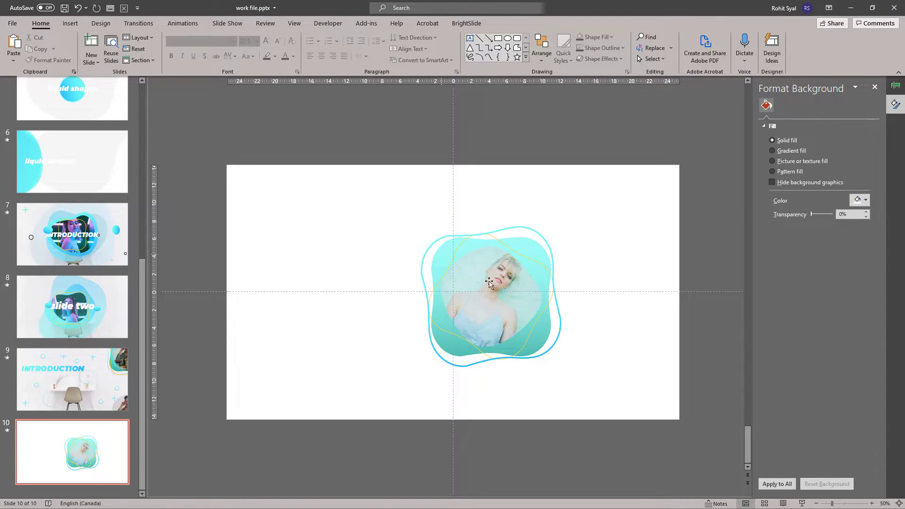
{"action": "left_click", "coordinate": [803, 504]}
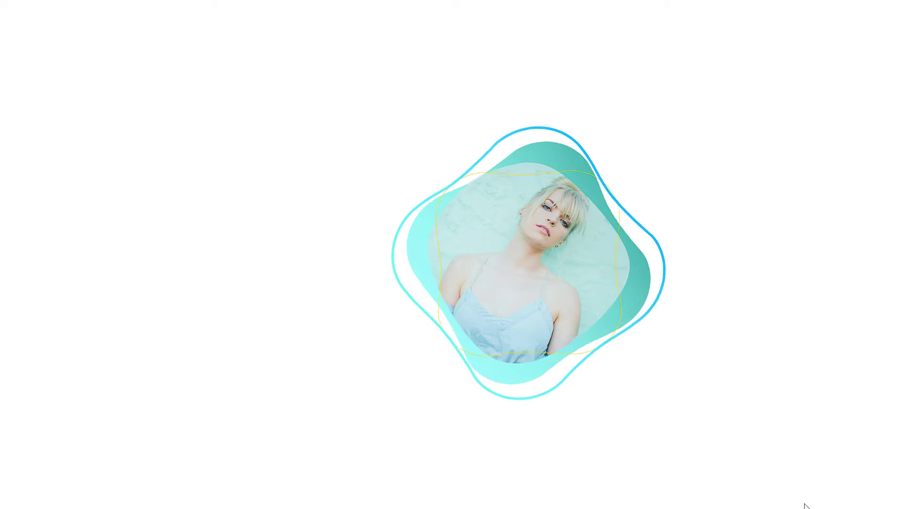
{"action": "key", "text": "Escape"}
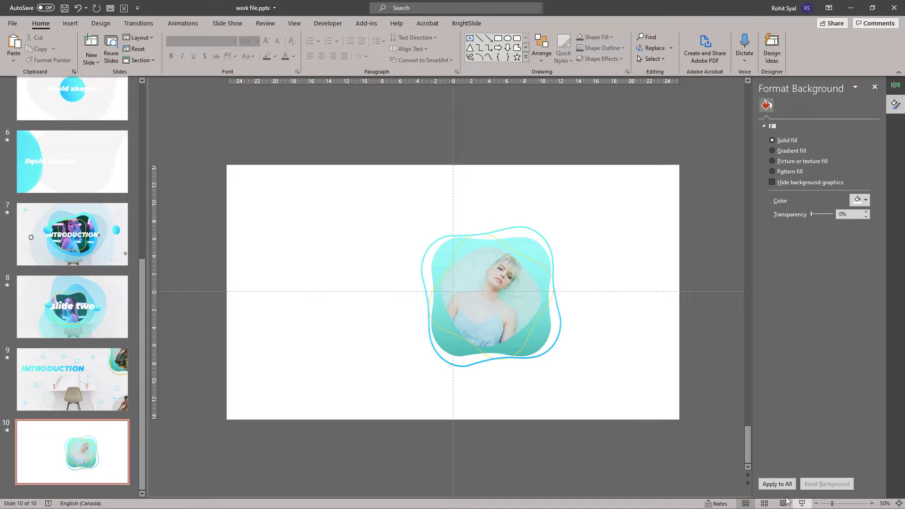
Step: Duplicate the portrait-filled blob into the empty area beside the original and remove the copy's fill
{"action": "left_click", "coordinate": [494, 285]}
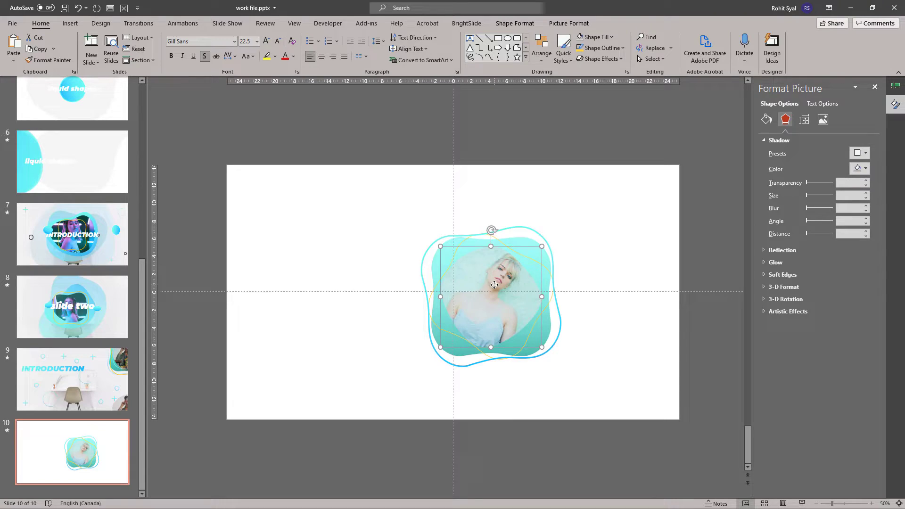
{"action": "left_click_drag", "start_coordinate": [494, 285], "coordinate": [320, 285]}
{"action": "left_click", "coordinate": [581, 37]}
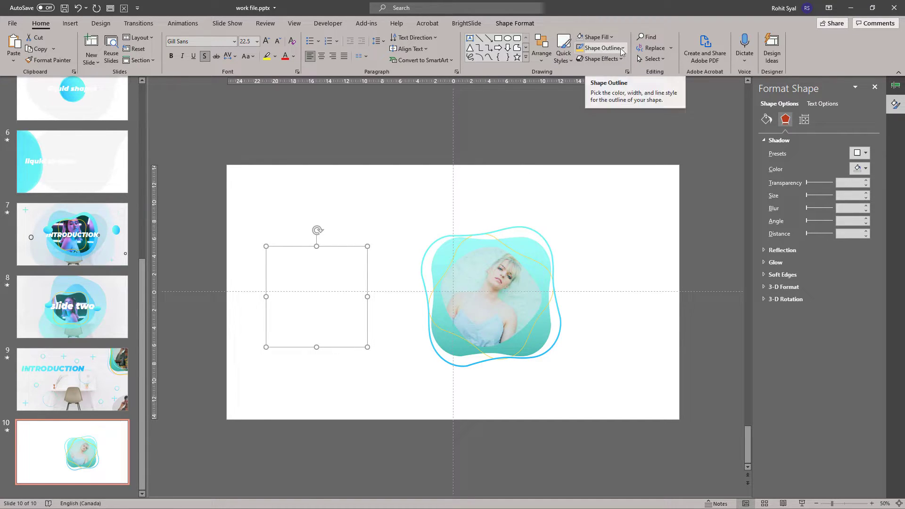
Step: Give the unfilled copy a gradient outline running from light blue at the first stop to teal at the last stop
{"action": "left_click", "coordinate": [602, 49]}
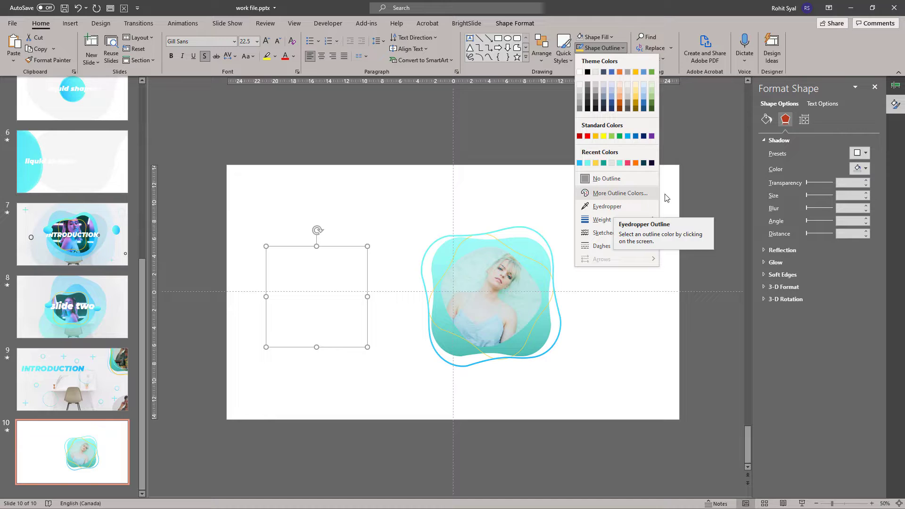
{"action": "left_click", "coordinate": [769, 120]}
{"action": "left_click", "coordinate": [778, 258]}
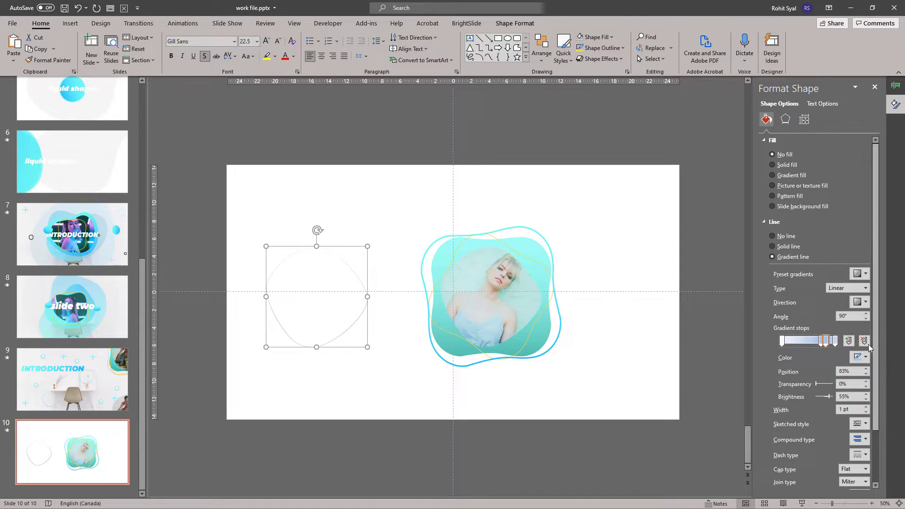
{"action": "left_click", "coordinate": [861, 357]}
{"action": "left_click", "coordinate": [826, 472]}
{"action": "left_click", "coordinate": [835, 341]}
{"action": "left_click", "coordinate": [861, 357]}
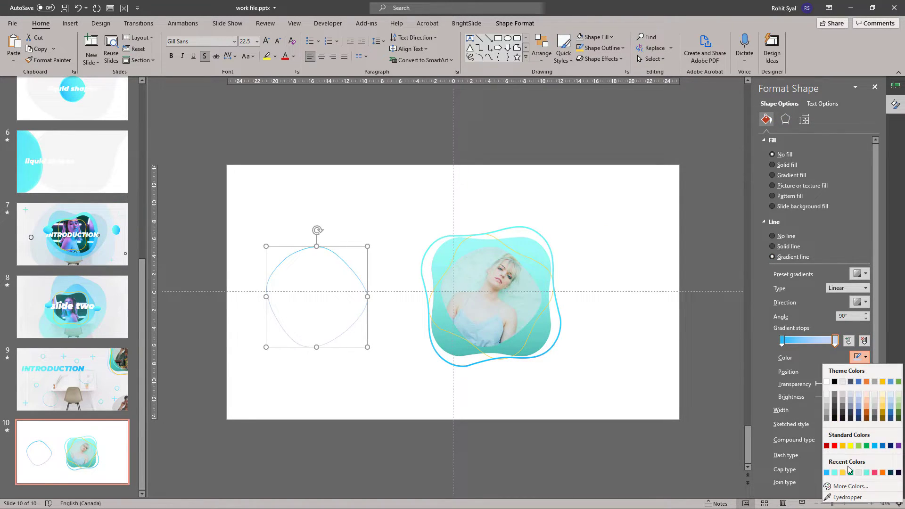
{"action": "left_click", "coordinate": [851, 472]}
Step: Set the blue-teal outline's width to 2.75 pt, place it over the portrait blob and rotate it slightly
{"action": "left_click", "coordinate": [867, 407]}
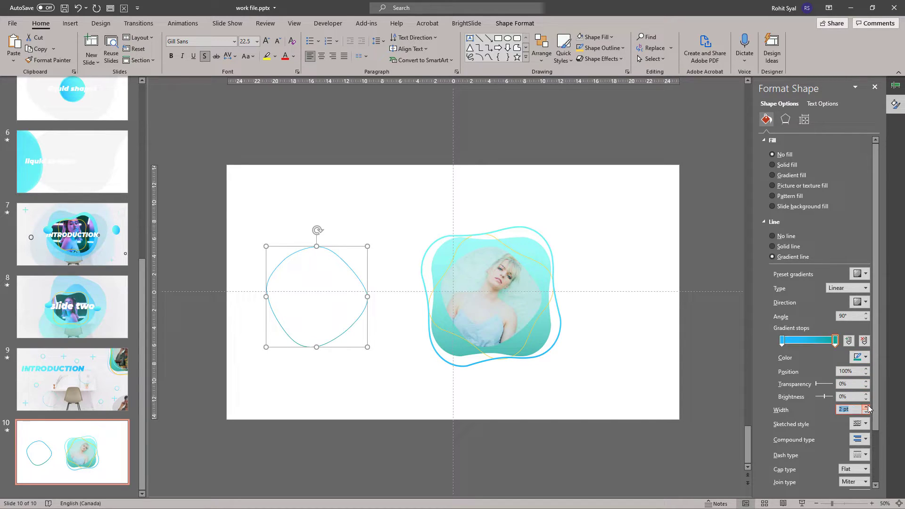
{"action": "left_click_drag", "start_coordinate": [343, 329], "coordinate": [522, 334]}
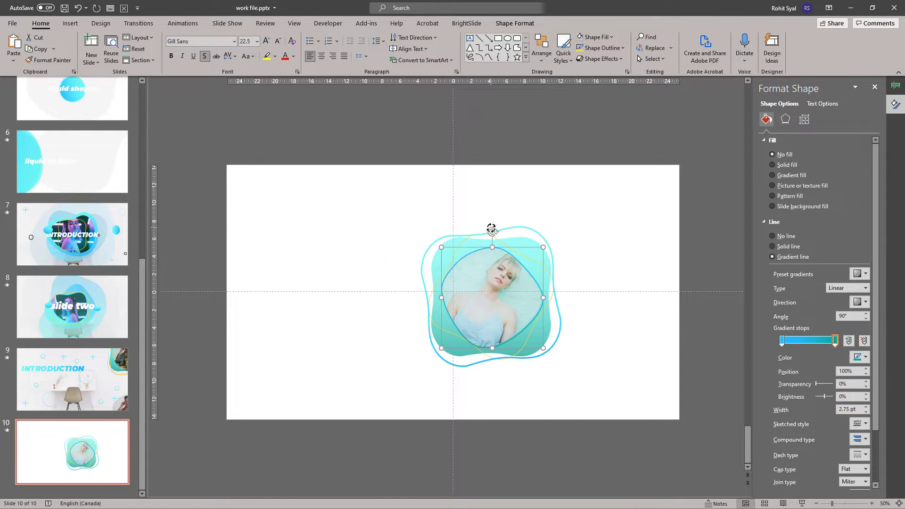
{"action": "left_click", "coordinate": [620, 347]}
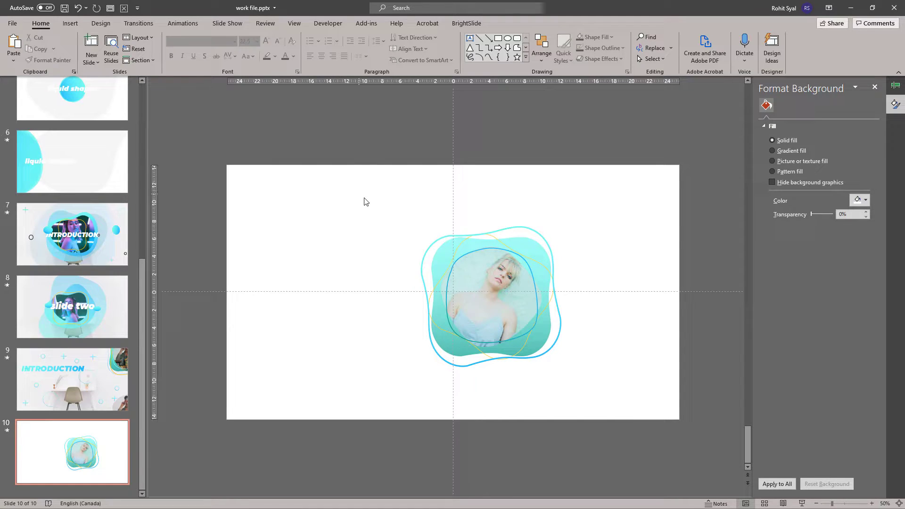
Step: Move the portrait blob with all its outlines to the left half of slide 10 and play the slide
{"action": "left_click_drag", "start_coordinate": [364, 202], "coordinate": [638, 417]}
{"action": "left_click_drag", "start_coordinate": [496, 310], "coordinate": [348, 296]}
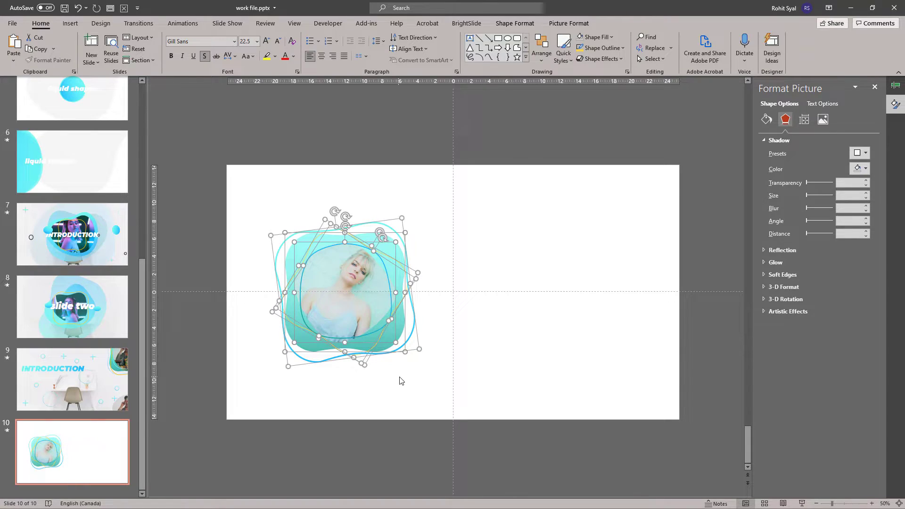
{"action": "left_click", "coordinate": [413, 374]}
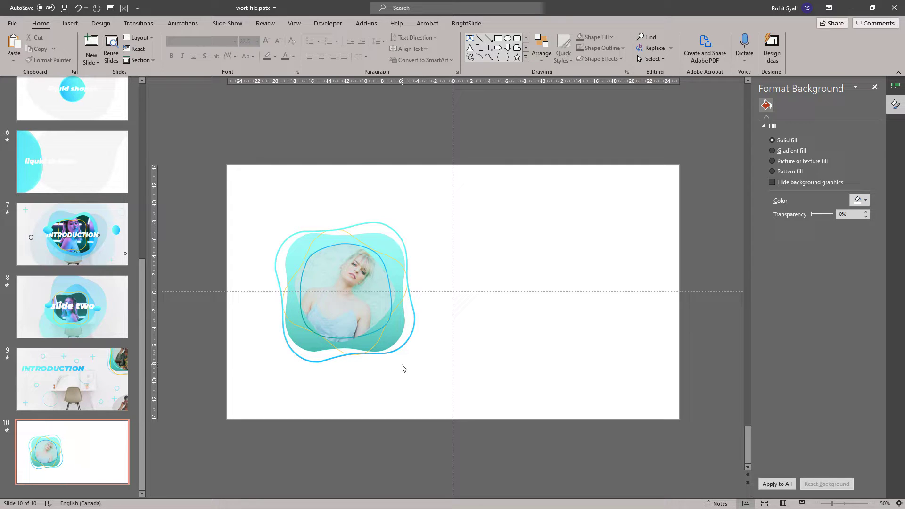
{"action": "left_click", "coordinate": [803, 503]}
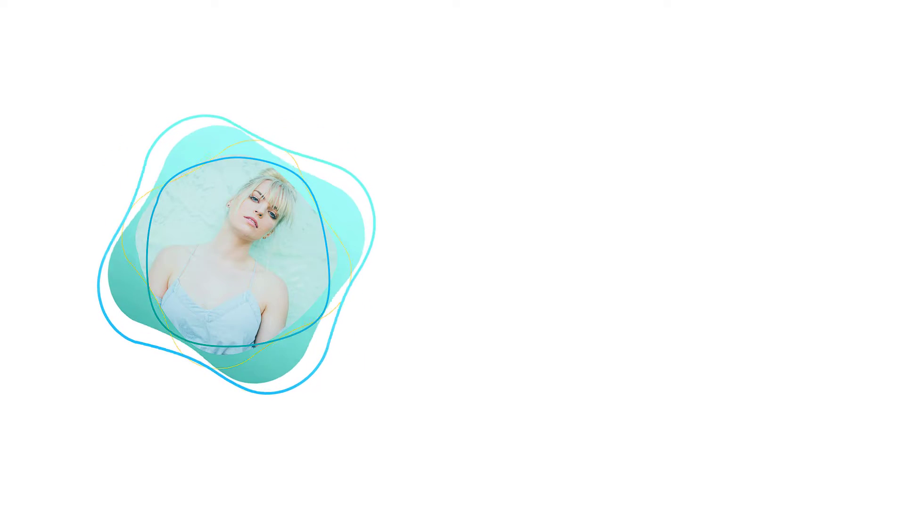
{"action": "key", "text": "Escape"}
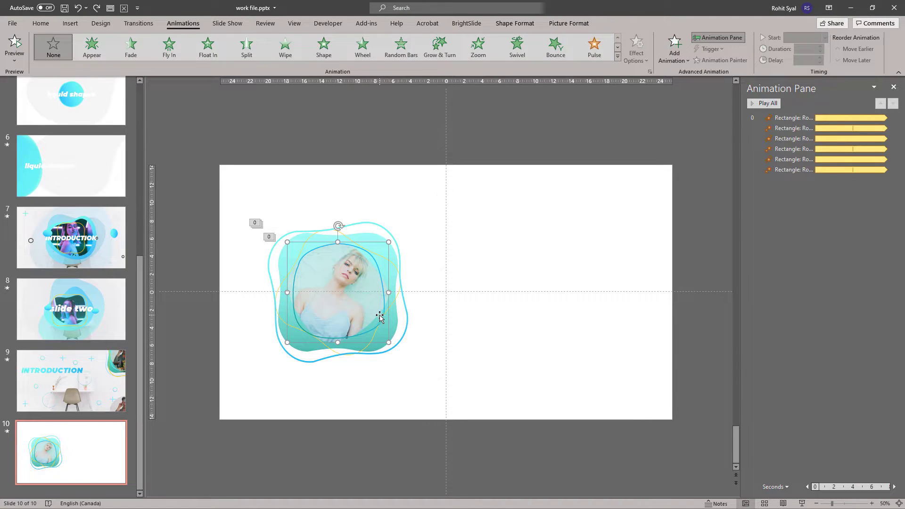
Step: Pull the portrait blob and the inner blue outline out of the stack and lay them side by side to its right
{"action": "left_click_drag", "start_coordinate": [332, 300], "coordinate": [460, 300]}
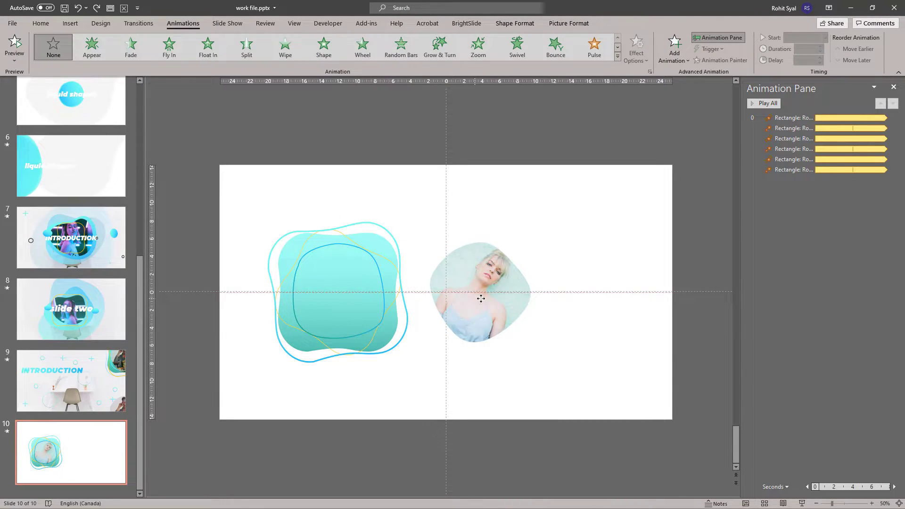
{"action": "left_click", "coordinate": [323, 313]}
{"action": "left_click", "coordinate": [334, 339]}
{"action": "left_click_drag", "start_coordinate": [334, 338], "coordinate": [597, 339]}
{"action": "left_click", "coordinate": [545, 385]}
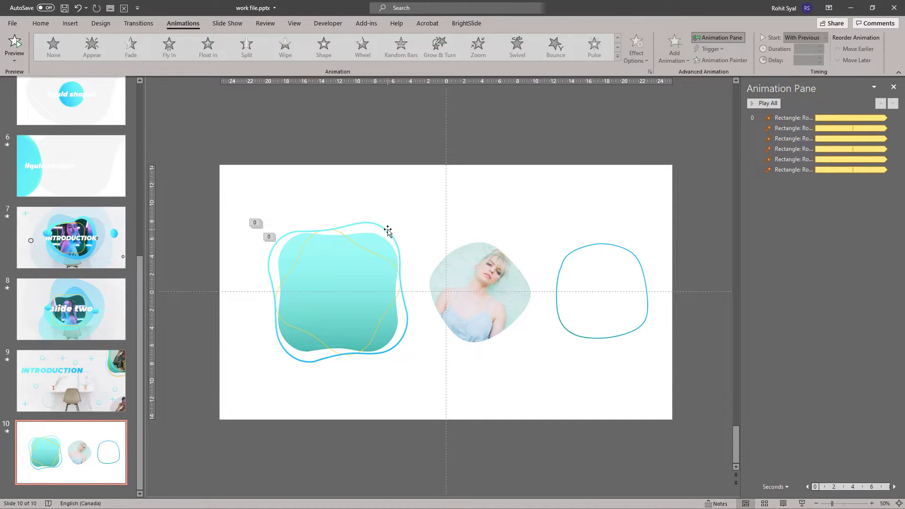
Step: Copy the outer gradient outline's animations to the inner blue outline, and from there to the portrait blob with Animation Painter
{"action": "left_click", "coordinate": [368, 222]}
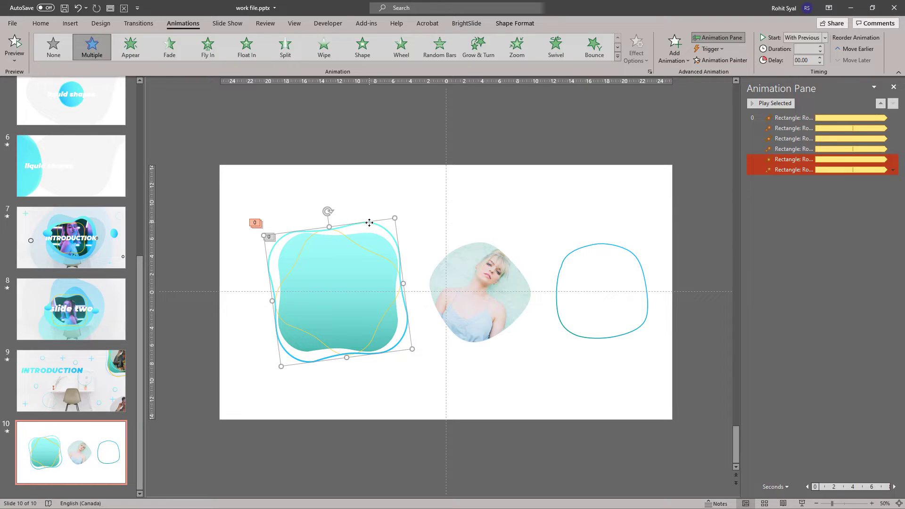
{"action": "left_click", "coordinate": [721, 60]}
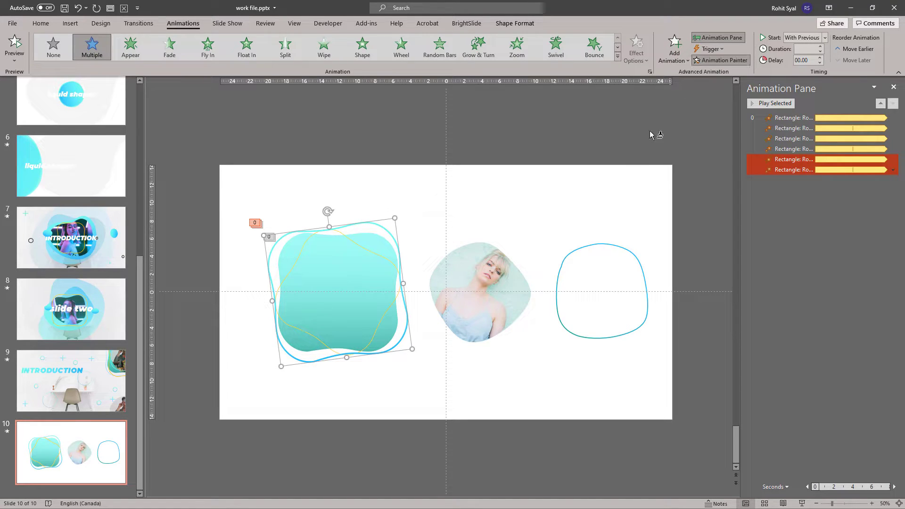
{"action": "left_click", "coordinate": [595, 243]}
{"action": "left_click", "coordinate": [489, 293]}
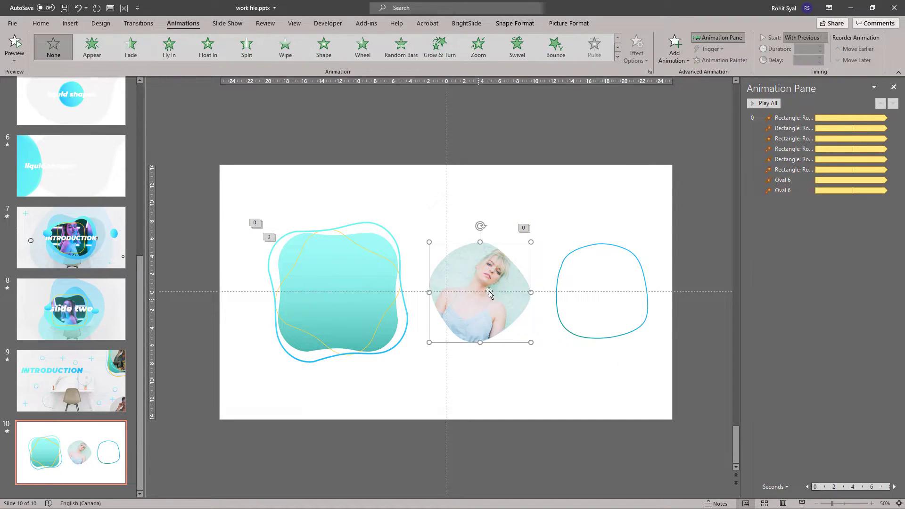
{"action": "left_click", "coordinate": [564, 260]}
{"action": "left_click", "coordinate": [720, 60]}
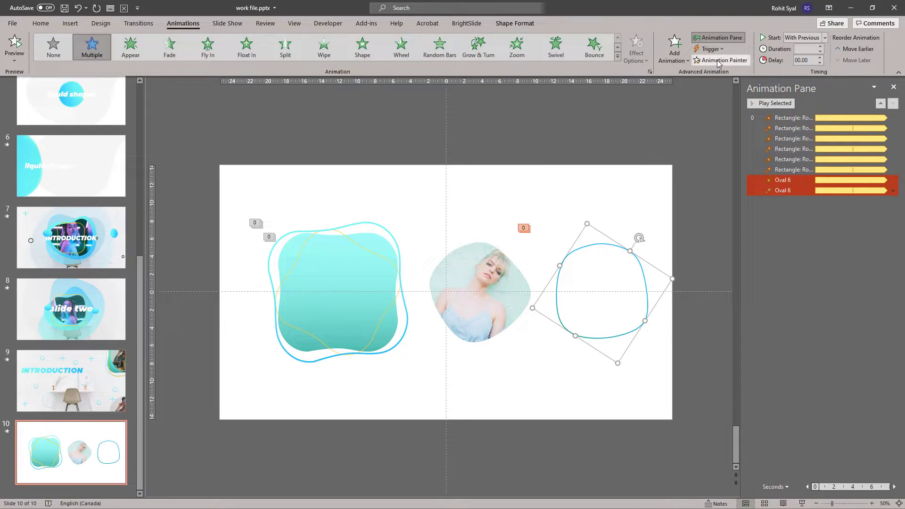
{"action": "left_click", "coordinate": [487, 290]}
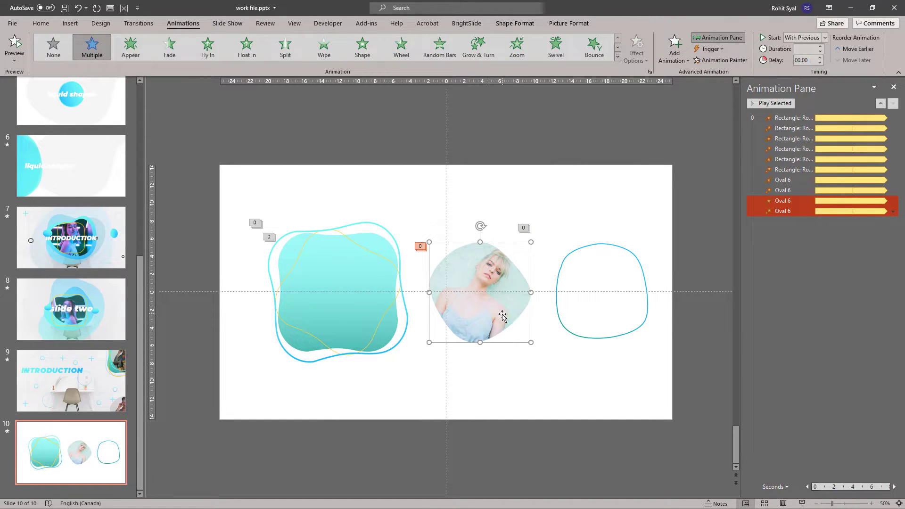
Step: Delete the Spin effect from the portrait blob, leaving its other copied animation in place
{"action": "left_click", "coordinate": [797, 202]}
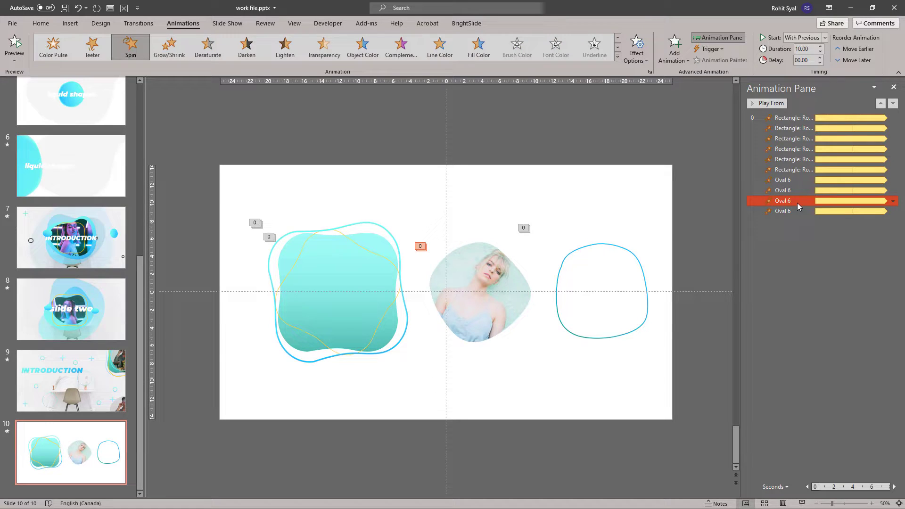
{"action": "key", "text": "Delete"}
{"action": "left_click", "coordinate": [669, 207]}
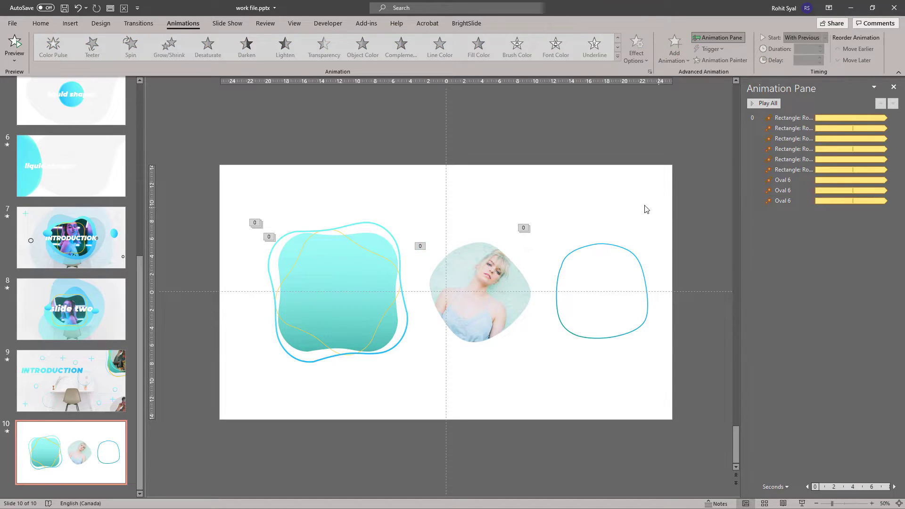
Step: Align the centers of all the blobs and outlines horizontally so they stack again, and play slide 10 to check the animation
{"action": "left_click_drag", "start_coordinate": [192, 183], "coordinate": [712, 409]}
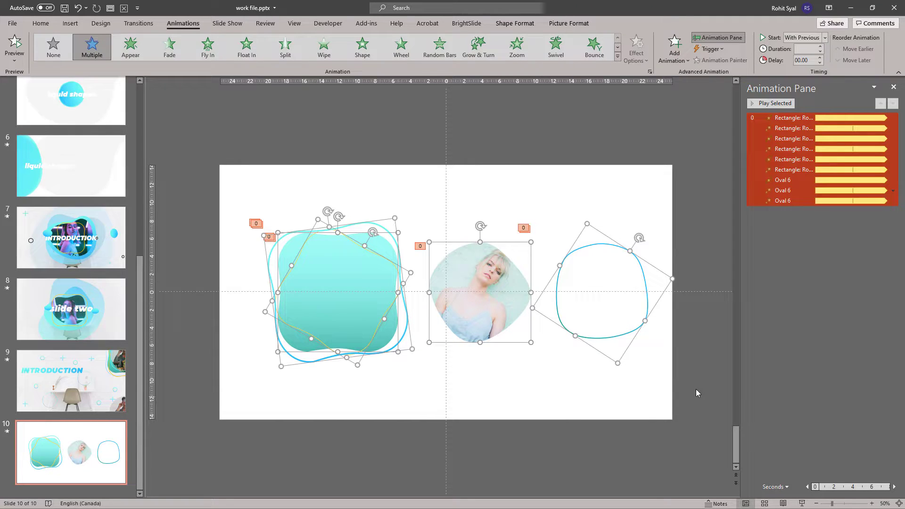
{"action": "left_click", "coordinate": [47, 28]}
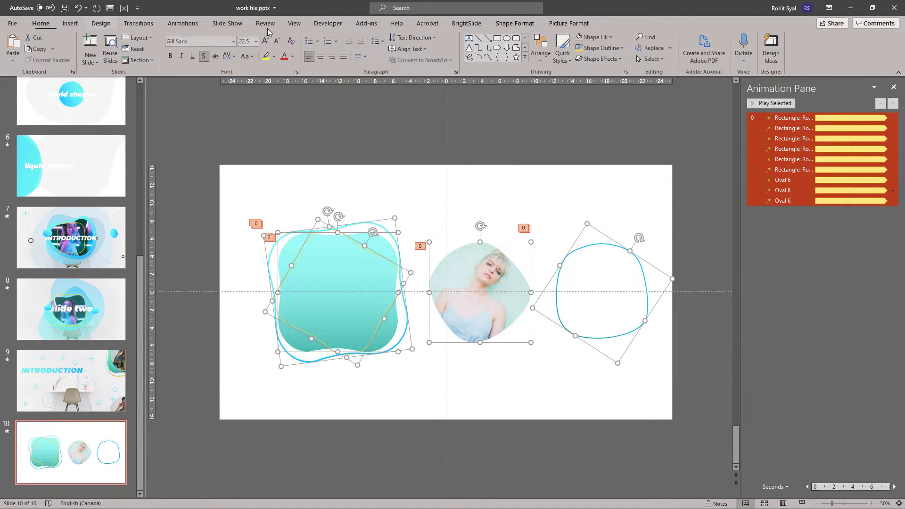
{"action": "left_click", "coordinate": [544, 59]}
{"action": "mouse_move", "coordinate": [593, 210]}
{"action": "left_click", "coordinate": [627, 223]}
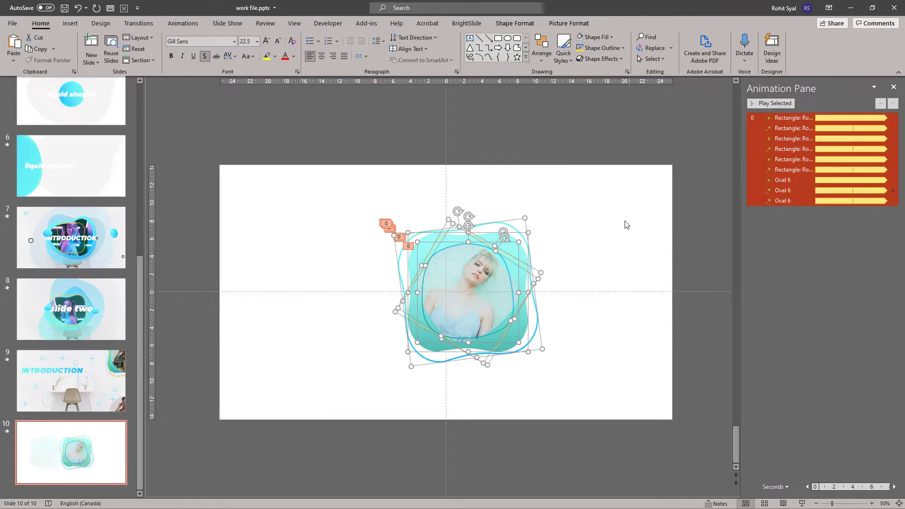
{"action": "left_click", "coordinate": [591, 240]}
{"action": "left_click", "coordinate": [802, 503]}
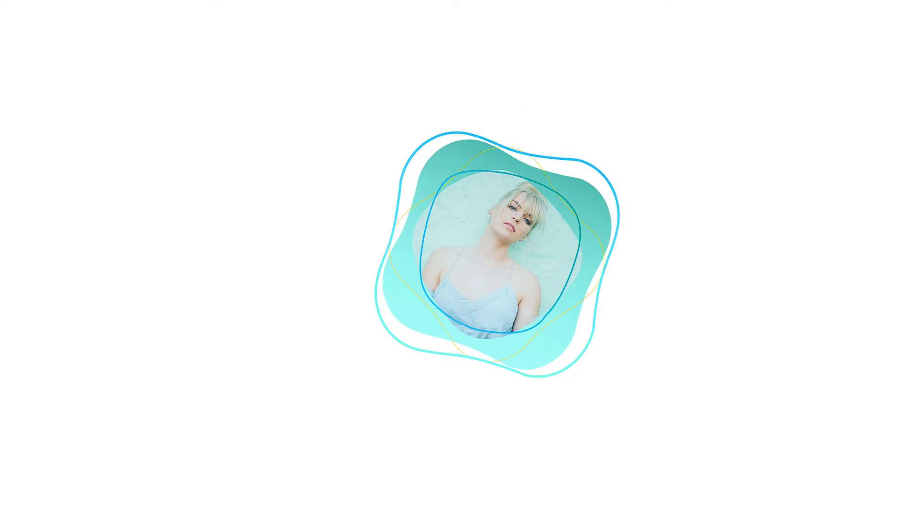
{"action": "key", "text": "Escape"}
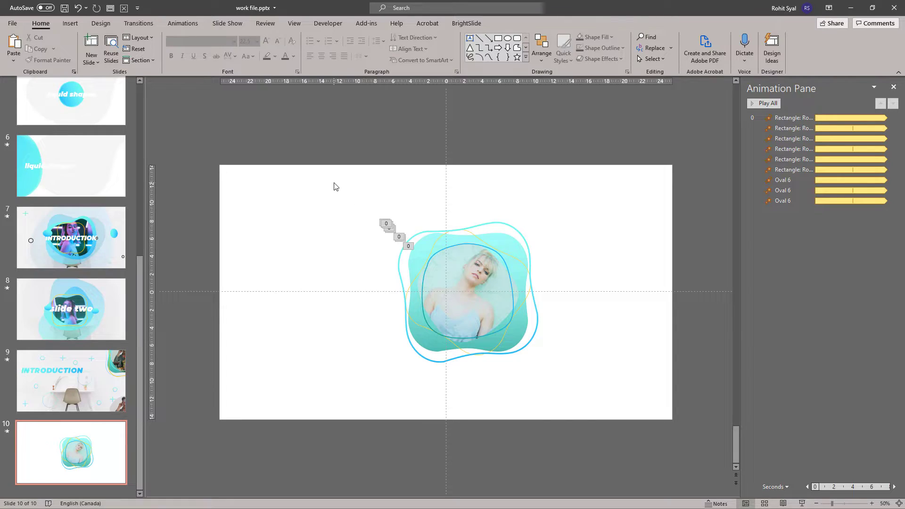
Step: Move the whole portrait blob stack so that it overlaps the top-right corner of slide 10
{"action": "left_click_drag", "start_coordinate": [334, 187], "coordinate": [618, 421]}
{"action": "left_click_drag", "start_coordinate": [495, 333], "coordinate": [691, 193]}
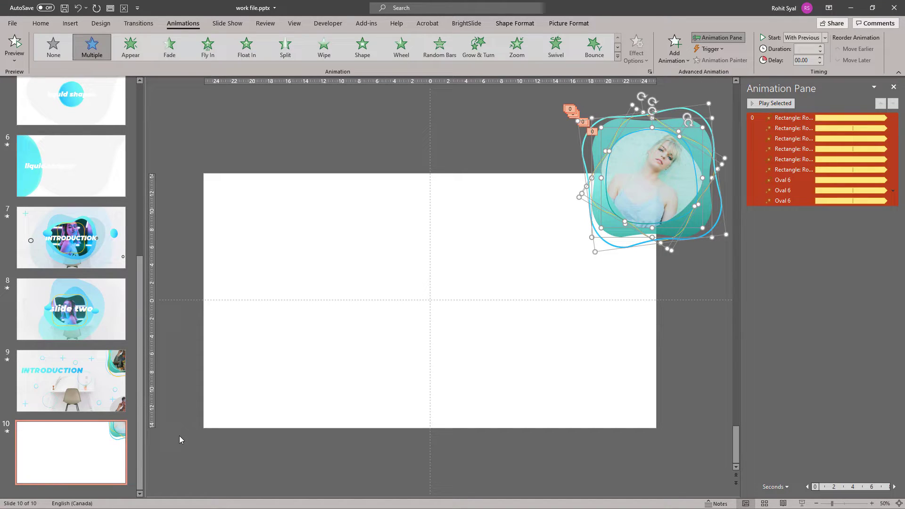
Step: Add a Lines motion path to every blob and outline in the selected portrait stack, starting with the previous animation
{"action": "left_click", "coordinate": [670, 60]}
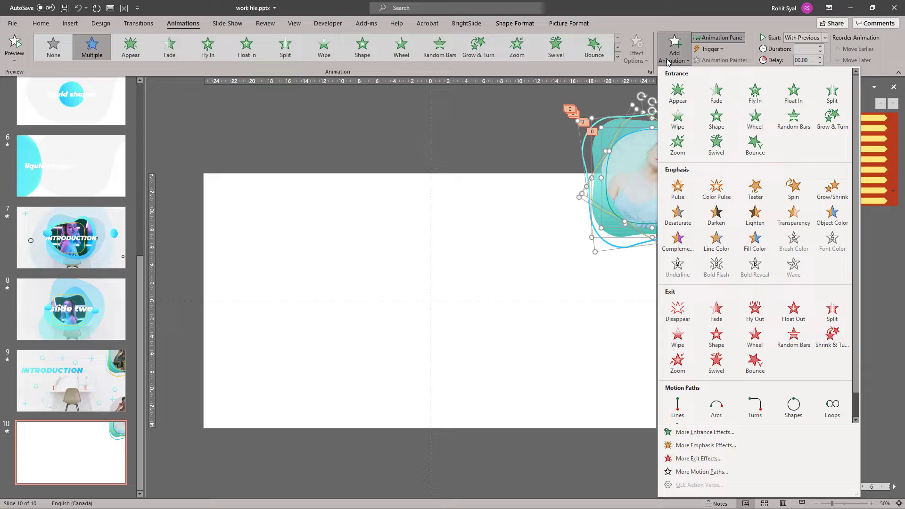
{"action": "left_click", "coordinate": [679, 403]}
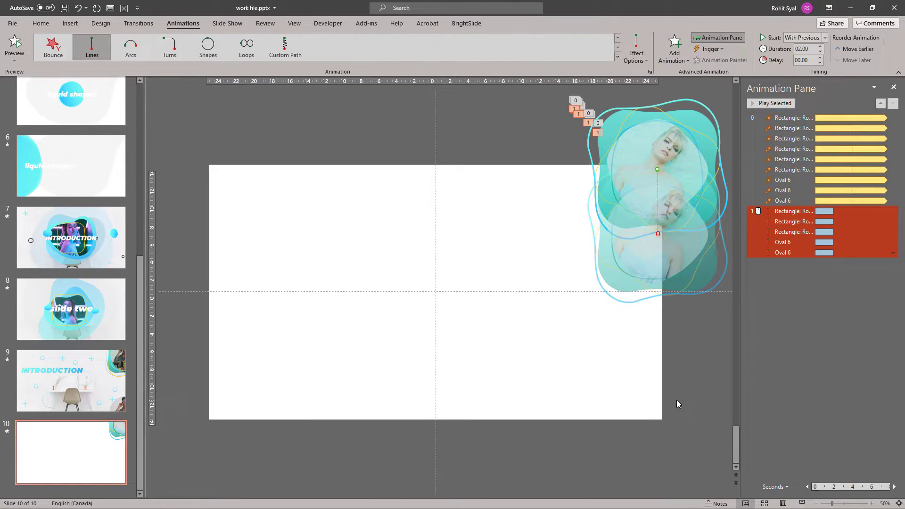
{"action": "left_click", "coordinate": [893, 212]}
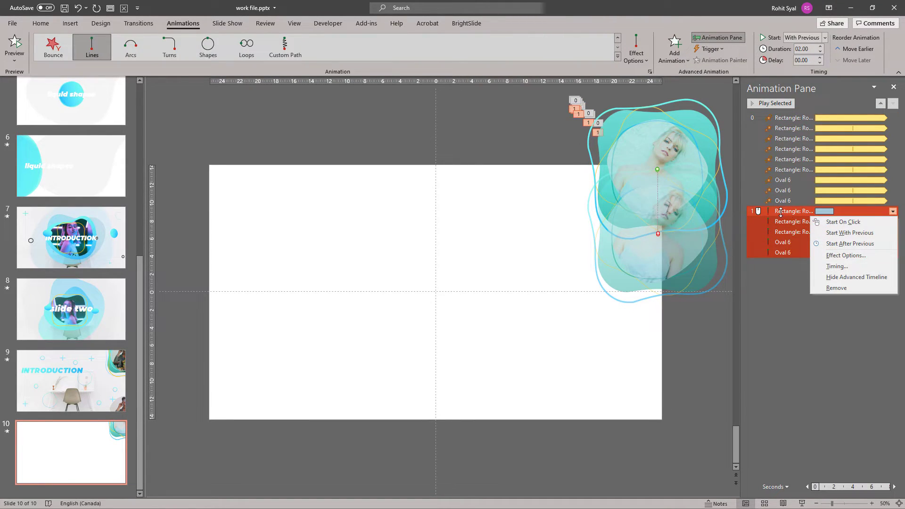
{"action": "left_click", "coordinate": [836, 233]}
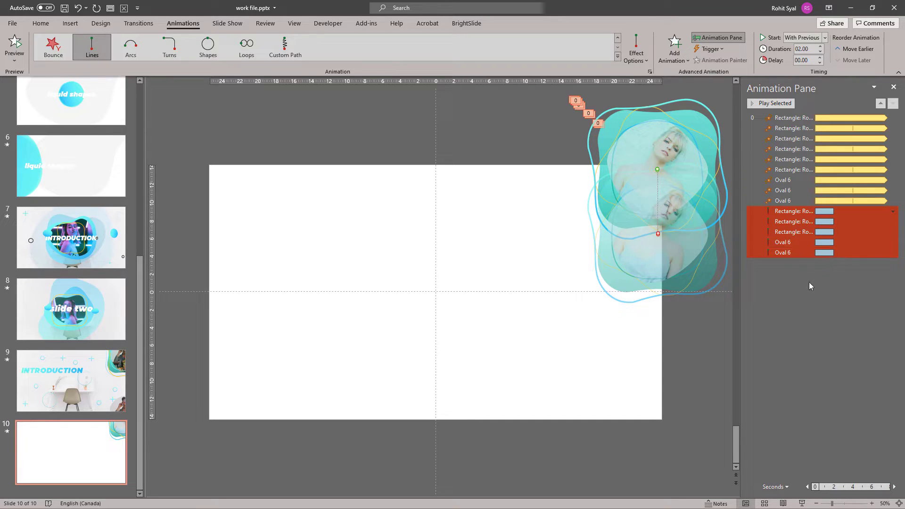
Step: Extend the end points of all the stack's motion paths to the slide's bottom-left corner and play slide 10 to check the movement
{"action": "left_click_drag", "start_coordinate": [658, 234], "coordinate": [639, 243]}
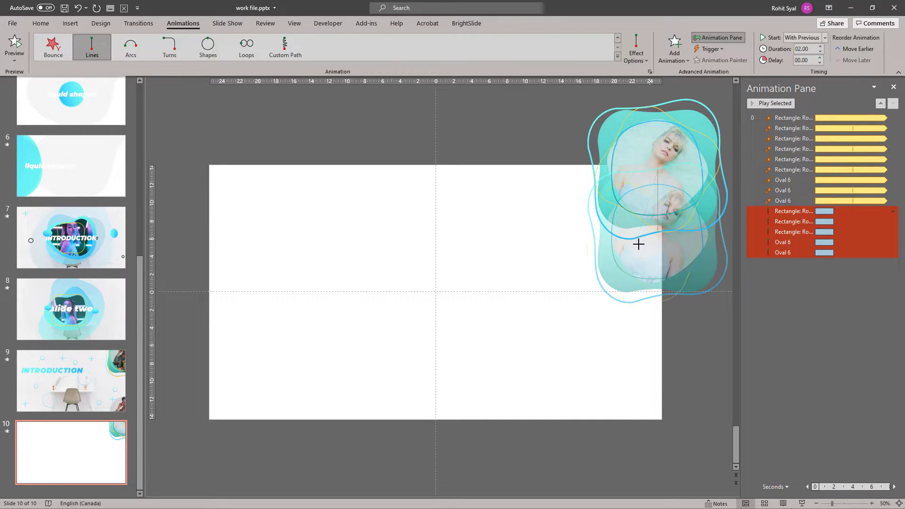
{"action": "left_click_drag", "start_coordinate": [537, 282], "coordinate": [210, 420]}
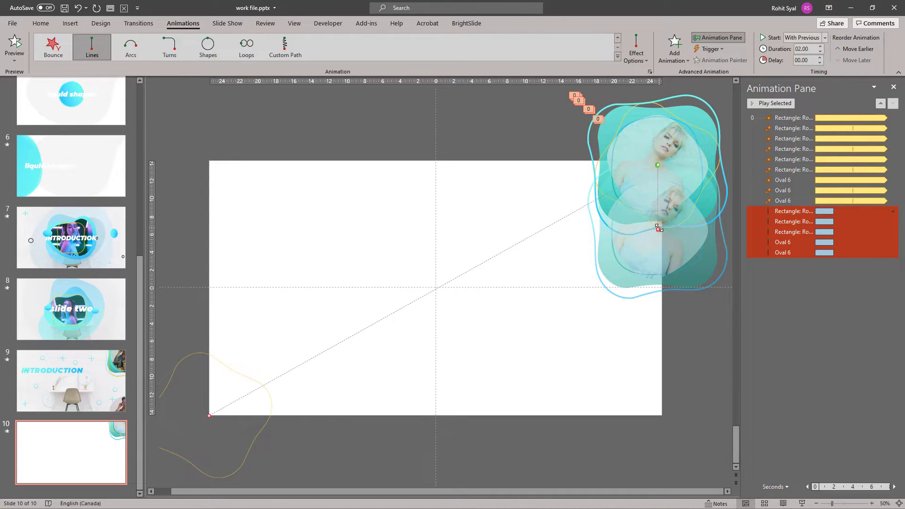
{"action": "left_click_drag", "start_coordinate": [659, 229], "coordinate": [210, 410]}
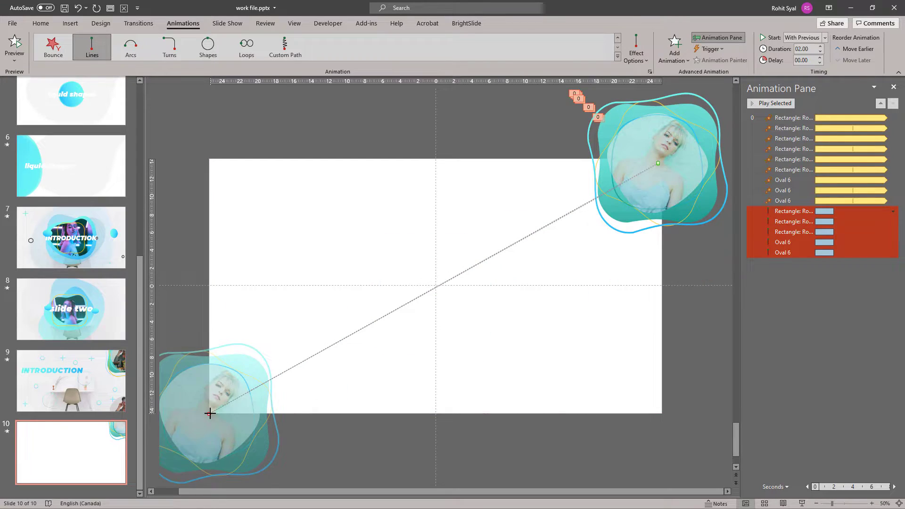
{"action": "left_click", "coordinate": [545, 321]}
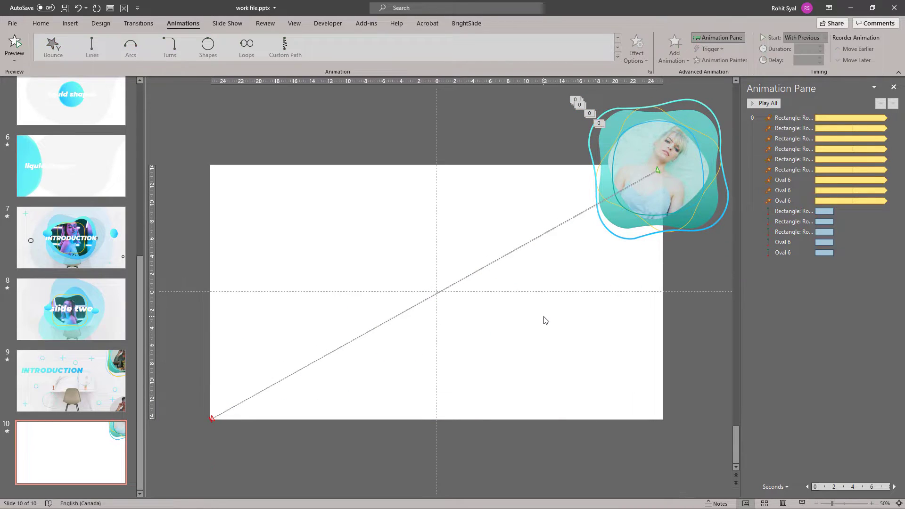
{"action": "left_click", "coordinate": [802, 504]}
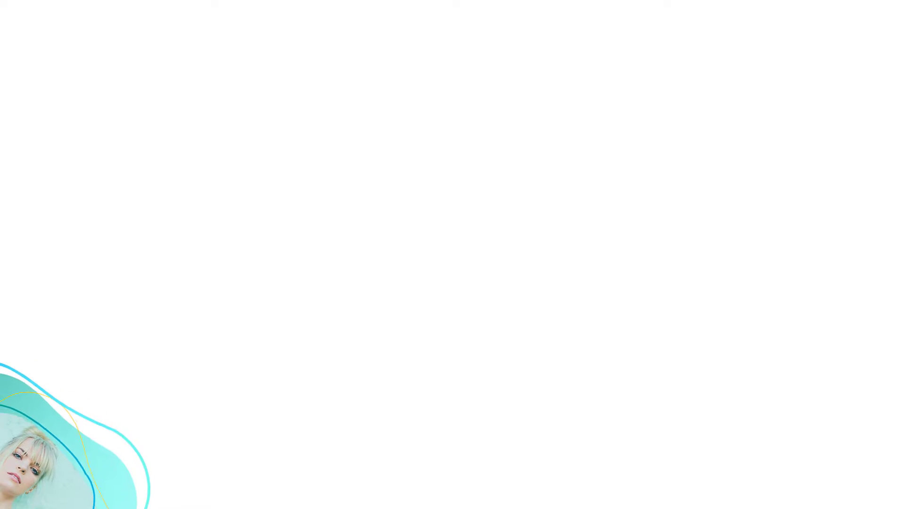
{"action": "key", "text": "Escape"}
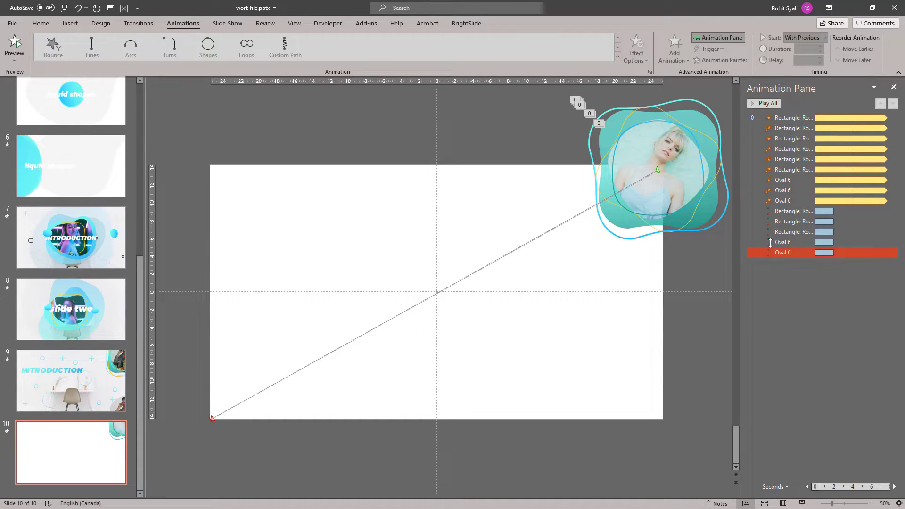
Step: Turn on auto-reverse for the five motion paths, set their smooth end to 0 sec and reduce their smooth start
{"action": "left_click", "coordinate": [791, 213]}
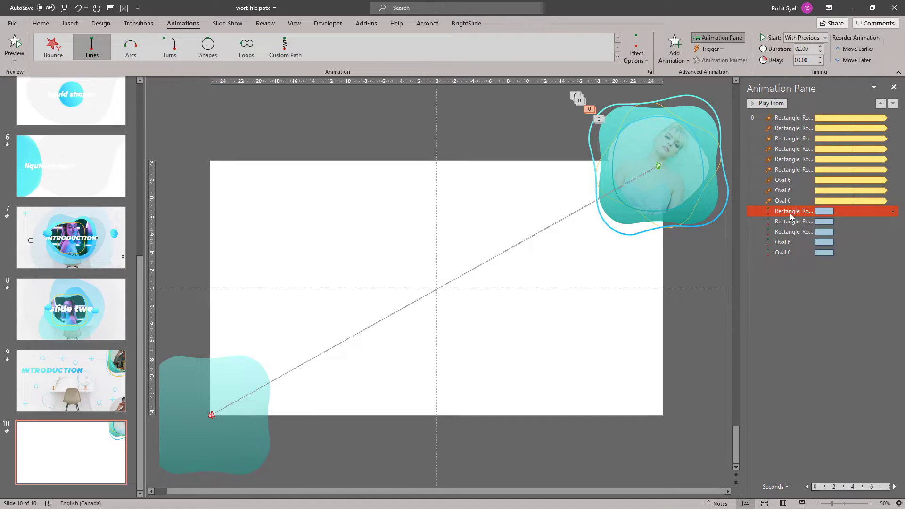
{"action": "key", "text": "shift+Down"}
{"action": "key", "text": "shift+Down"}
{"action": "key", "text": "shift+Down"}
{"action": "key", "text": "shift+Down"}
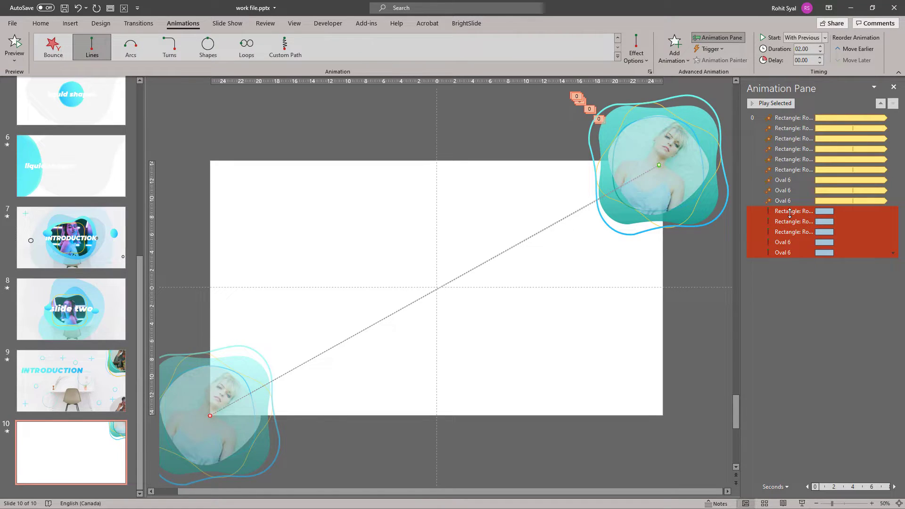
{"action": "right_click", "coordinate": [790, 213]}
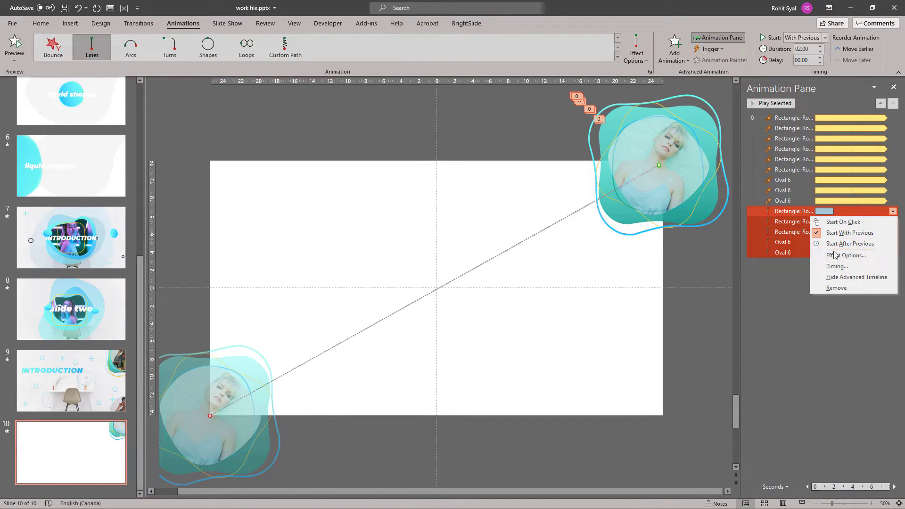
{"action": "left_click", "coordinate": [834, 255]}
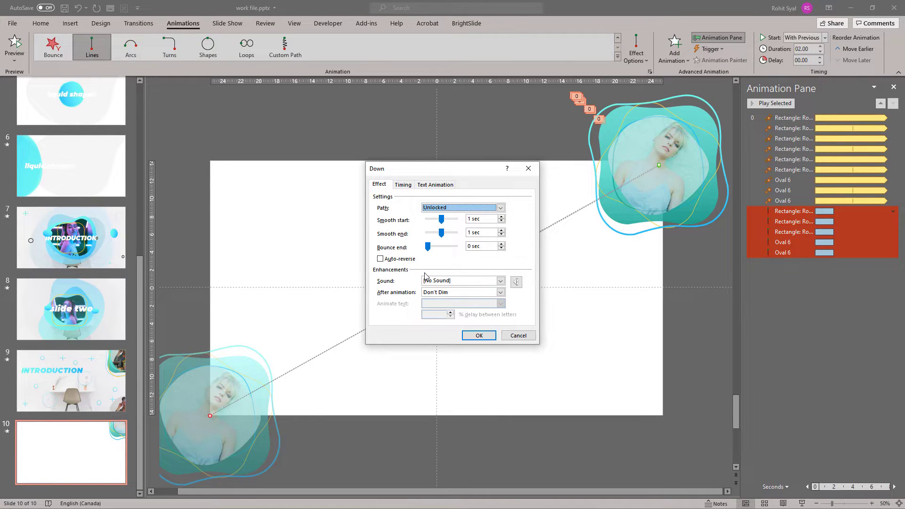
{"action": "left_click", "coordinate": [380, 260]}
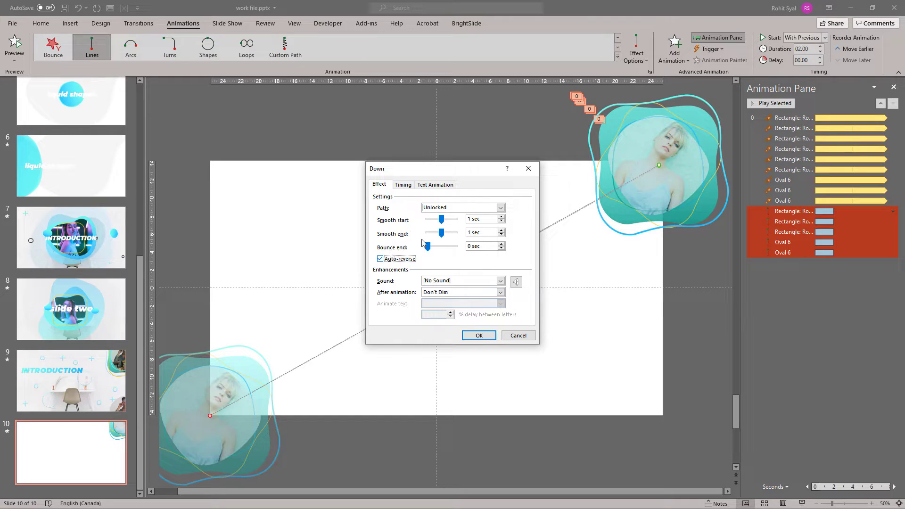
{"action": "left_click", "coordinate": [443, 235]}
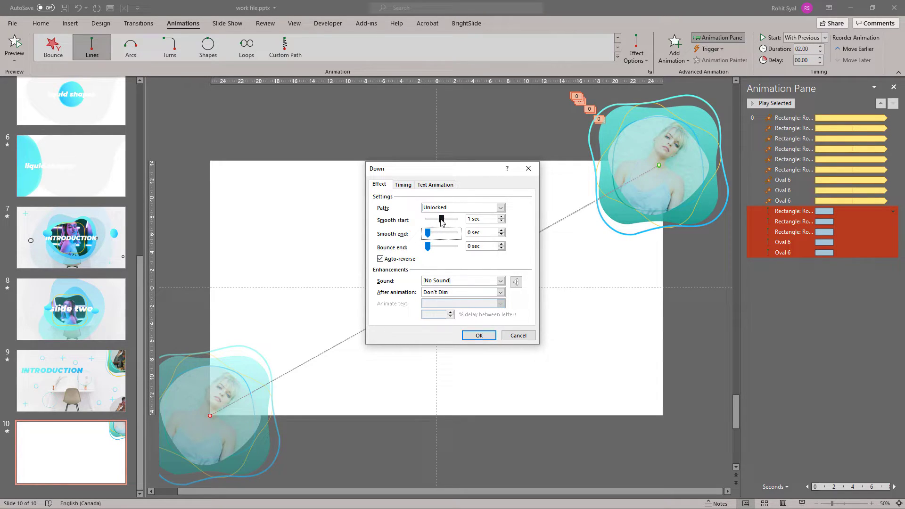
{"action": "left_click_drag", "start_coordinate": [442, 222], "coordinate": [435, 222]}
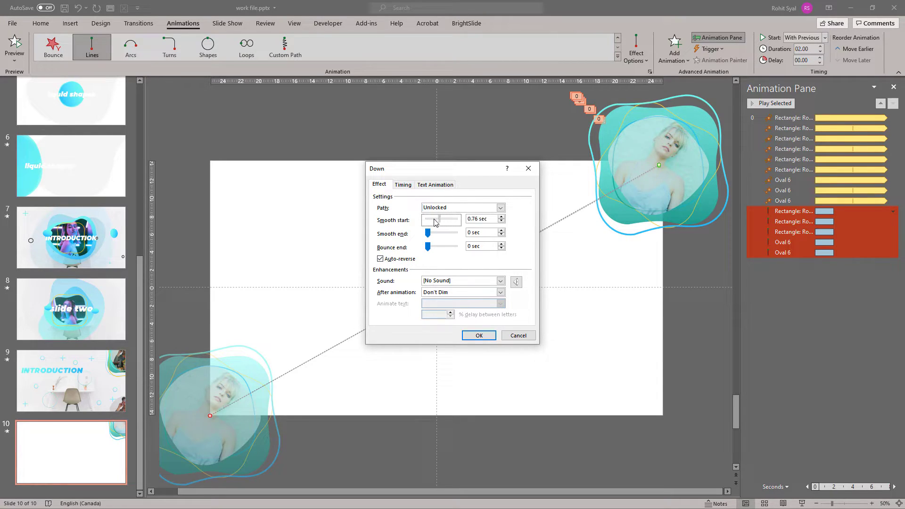
Step: Set the motion paths' duration to 15 seconds, repeating Until End of Slide, and play slide 10 to check the result
{"action": "left_click", "coordinate": [403, 186]}
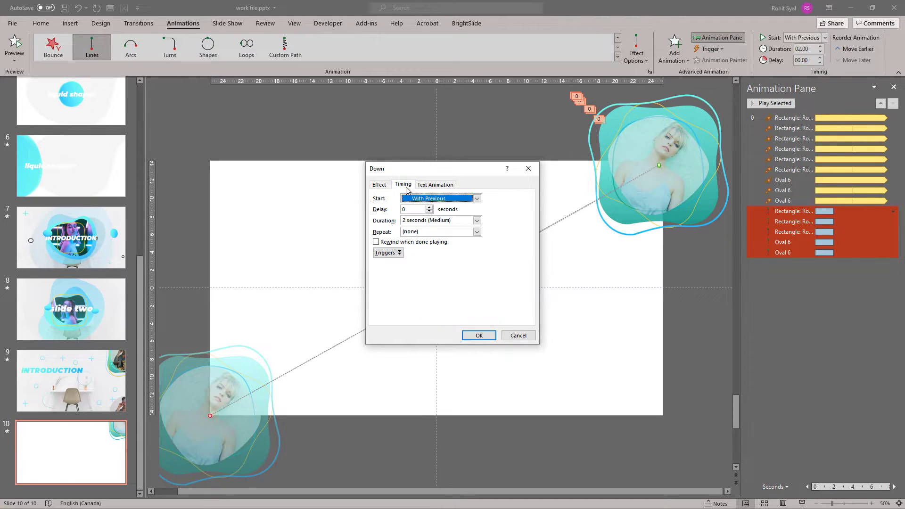
{"action": "left_click", "coordinate": [477, 221]}
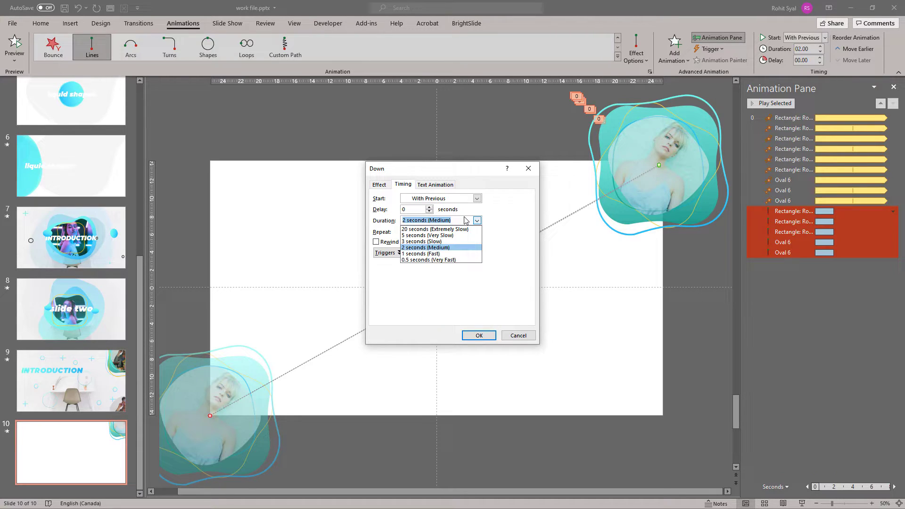
{"action": "left_click", "coordinate": [409, 222]}
{"action": "left_click", "coordinate": [407, 221]}
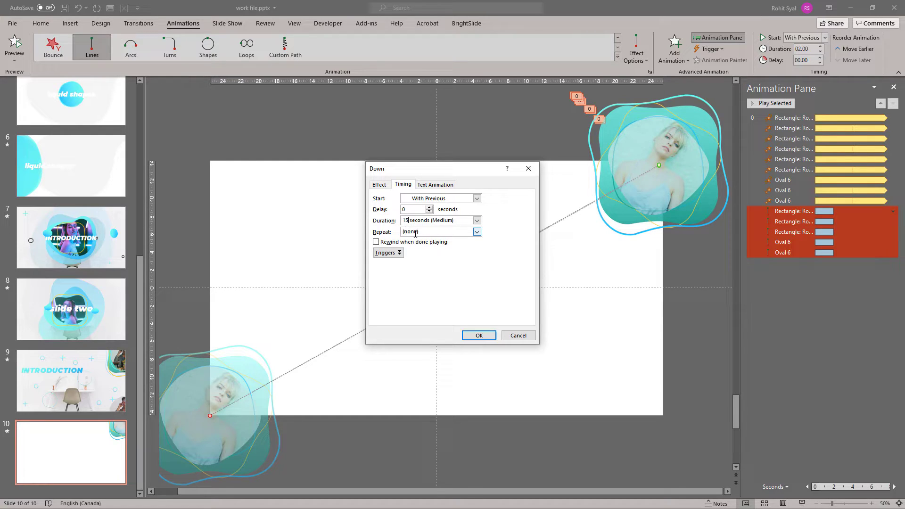
{"action": "left_click", "coordinate": [477, 232]}
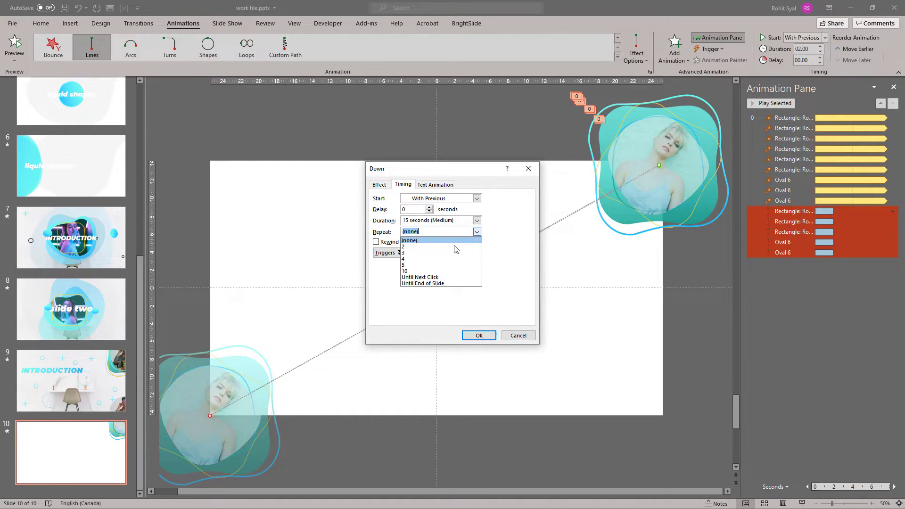
{"action": "left_click", "coordinate": [439, 283]}
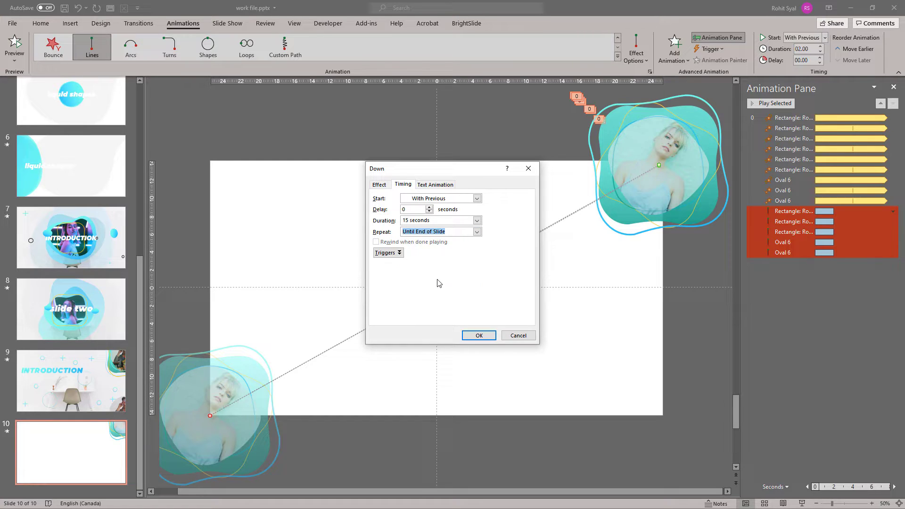
{"action": "left_click", "coordinate": [484, 340]}
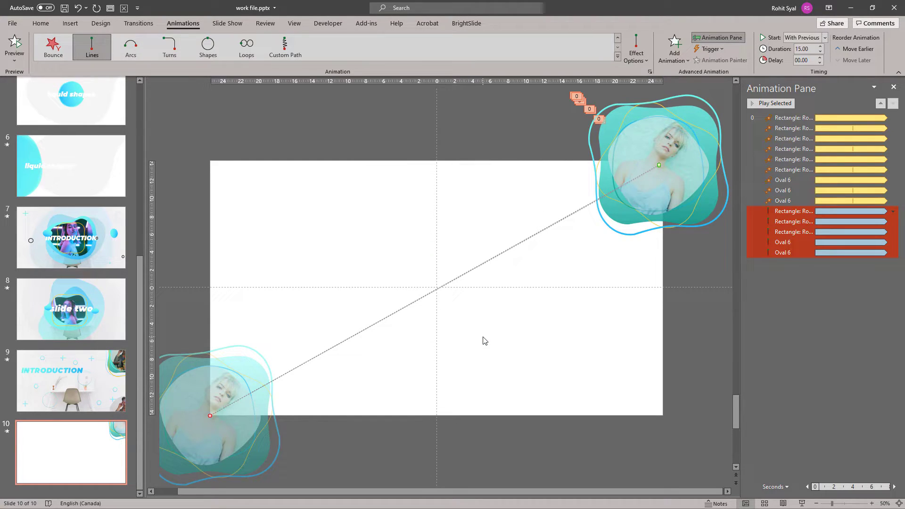
{"action": "left_click", "coordinate": [802, 504]}
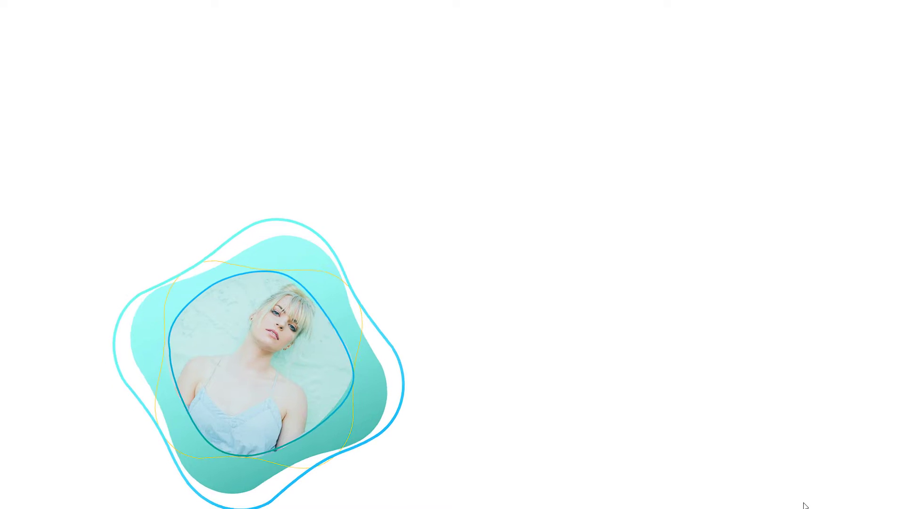
{"action": "key", "text": "Escape"}
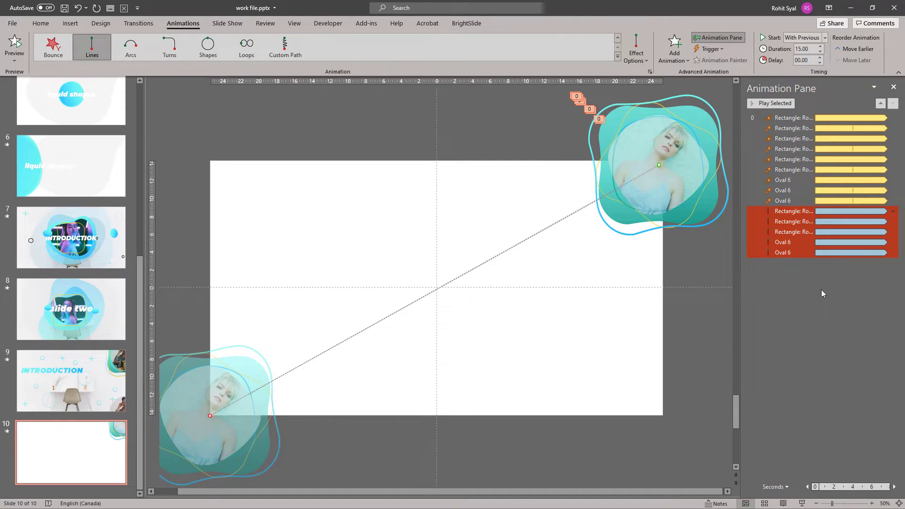
Step: Duplicate the portrait blob onto the slide's bottom-right corner and redirect the copy's motion path to end at the top-left corner
{"action": "left_click", "coordinate": [670, 188]}
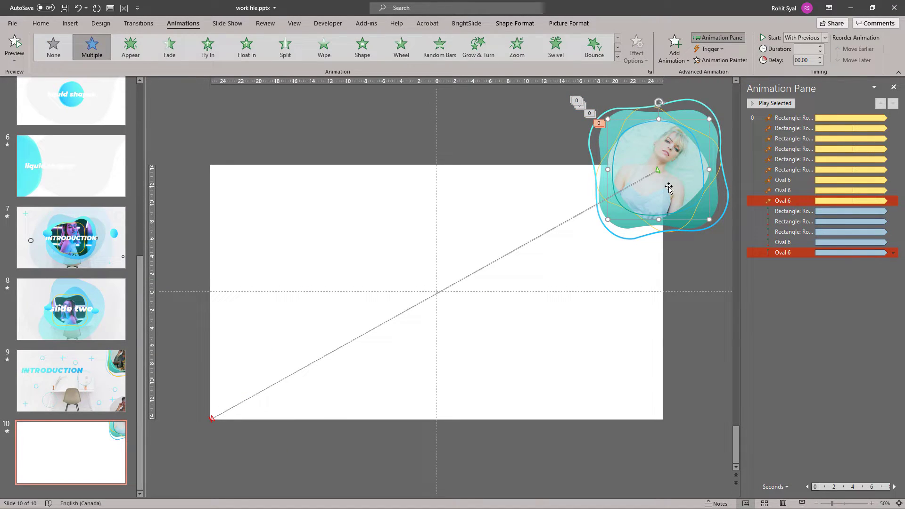
{"action": "left_click_drag", "start_coordinate": [669, 188], "coordinate": [664, 421], "text": "ctrl"}
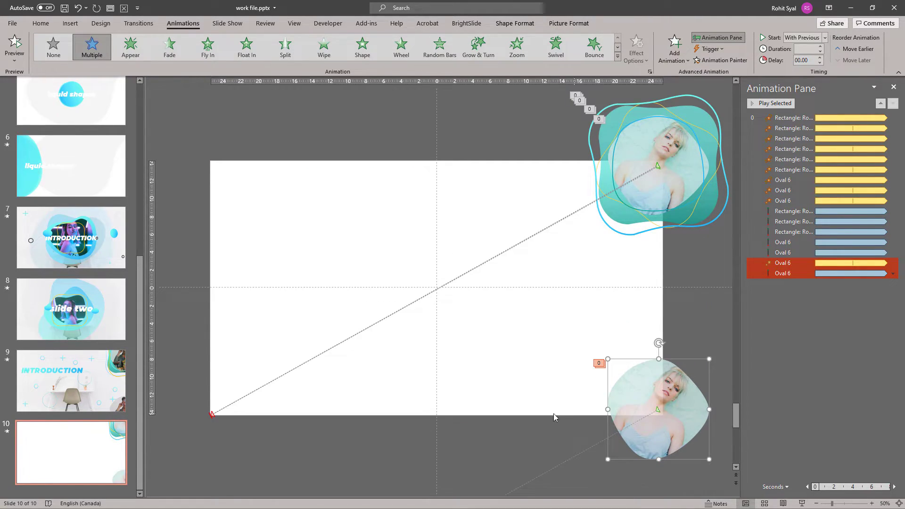
{"action": "scroll", "coordinate": [495, 415], "scroll_direction": "down", "scroll_amount": 2}
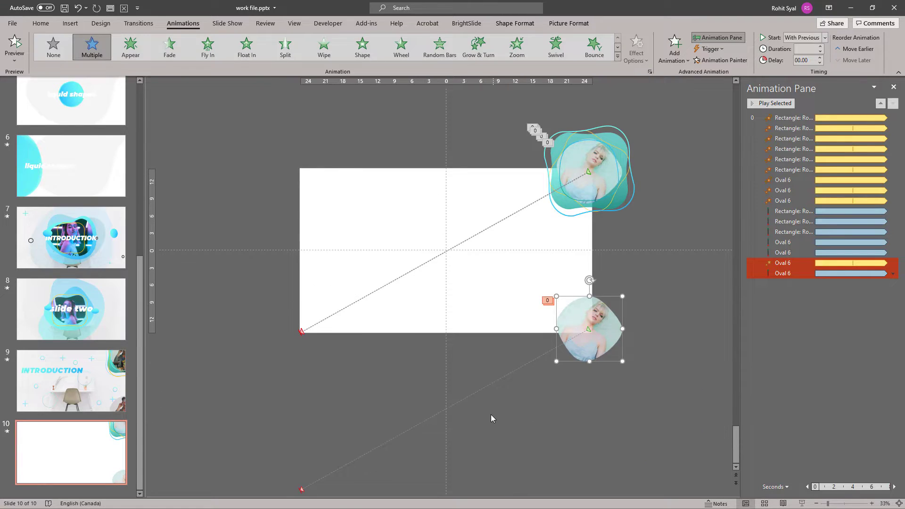
{"action": "left_click", "coordinate": [301, 491]}
{"action": "left_click", "coordinate": [301, 490]}
{"action": "left_click_drag", "start_coordinate": [301, 460], "coordinate": [299, 136]}
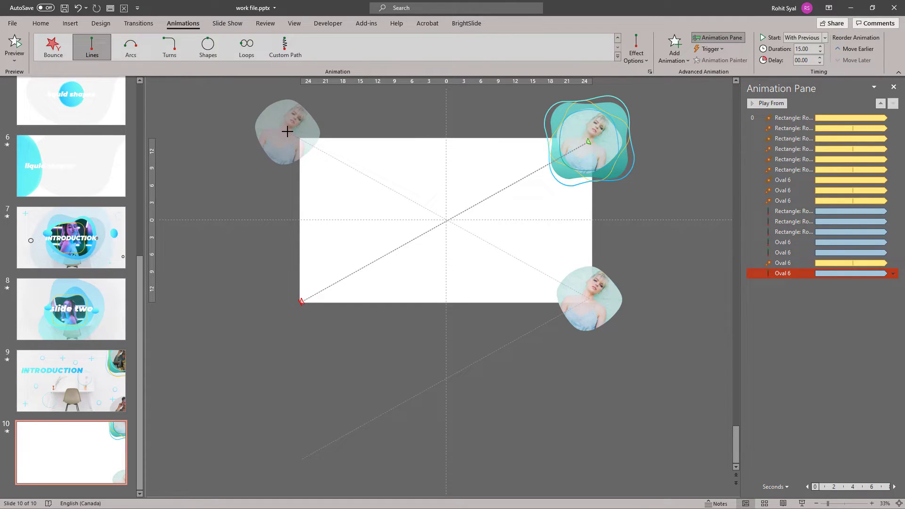
Step: Replace the copied blob's picture fill with the photo of a woman holding orange slices over her eyes
{"action": "left_click", "coordinate": [566, 383]}
{"action": "right_click", "coordinate": [566, 384]}
{"action": "left_click", "coordinate": [604, 375]}
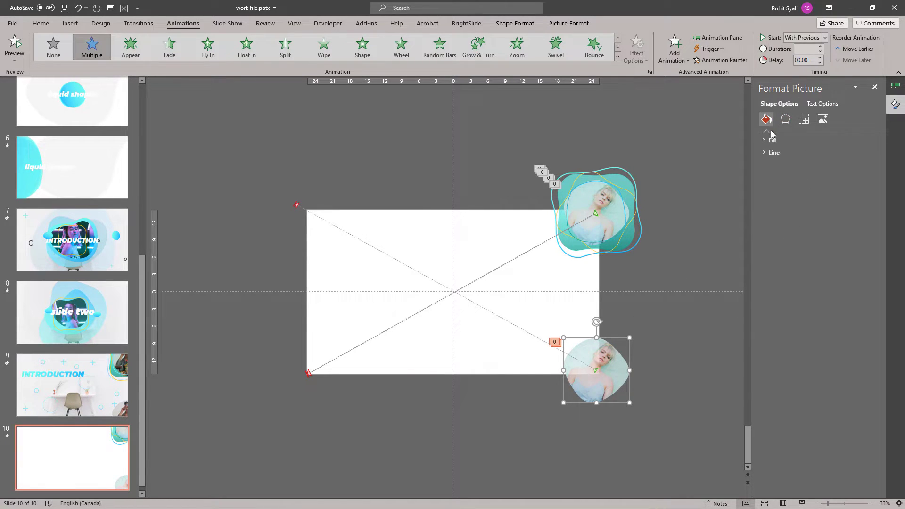
{"action": "left_click", "coordinate": [772, 140]}
{"action": "left_click", "coordinate": [786, 233]}
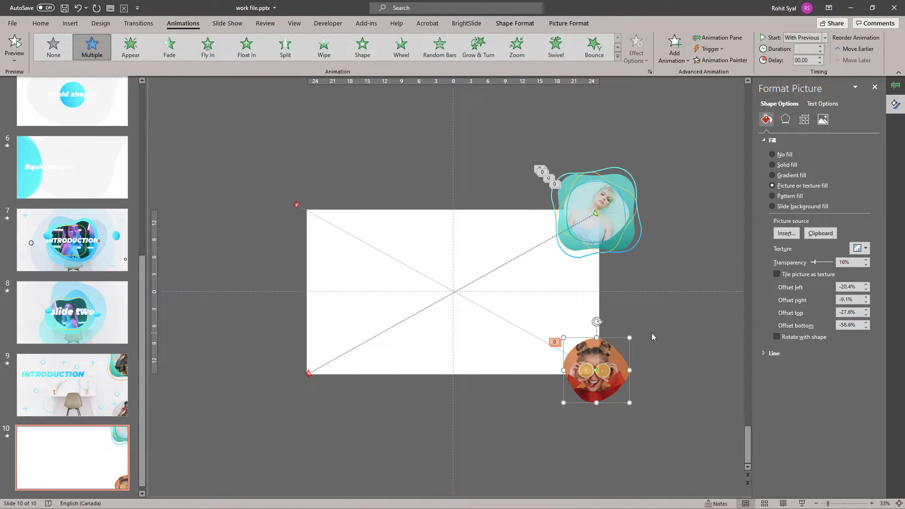
Step: Add a Fade entrance animation to the orange picture blob at the slide's bottom-right corner
{"action": "left_click", "coordinate": [897, 87]}
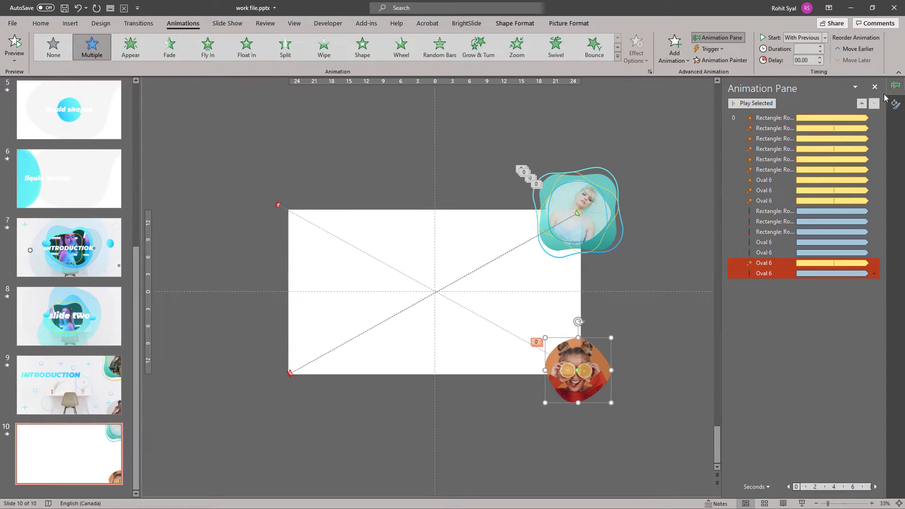
{"action": "left_click", "coordinate": [789, 294]}
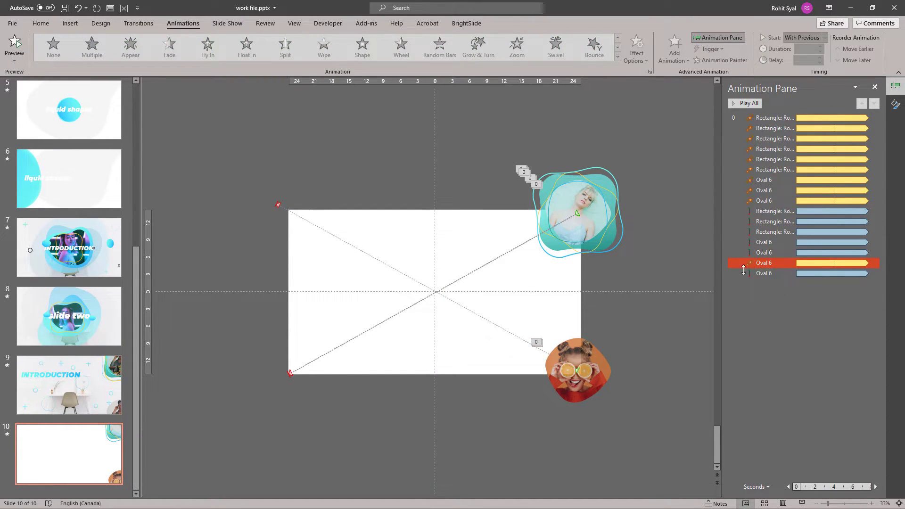
{"action": "left_click", "coordinate": [559, 384]}
{"action": "left_click", "coordinate": [673, 60]}
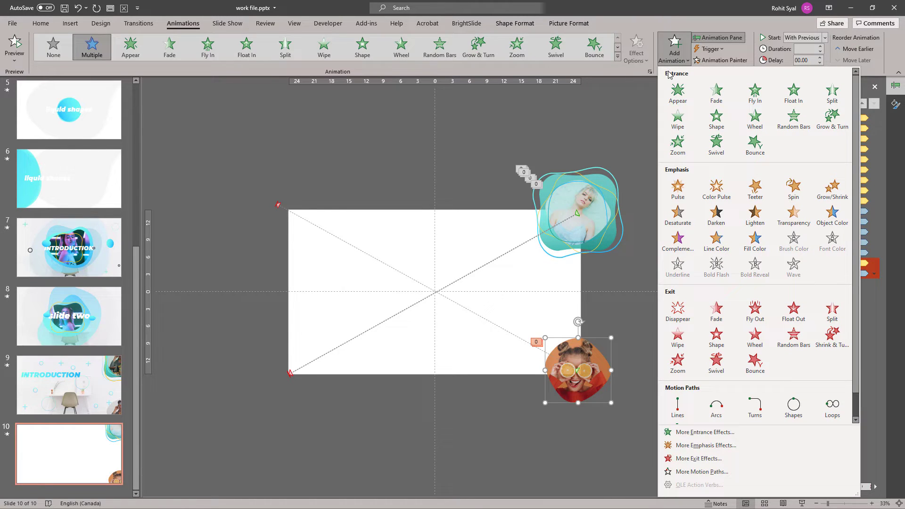
{"action": "left_click", "coordinate": [715, 94]}
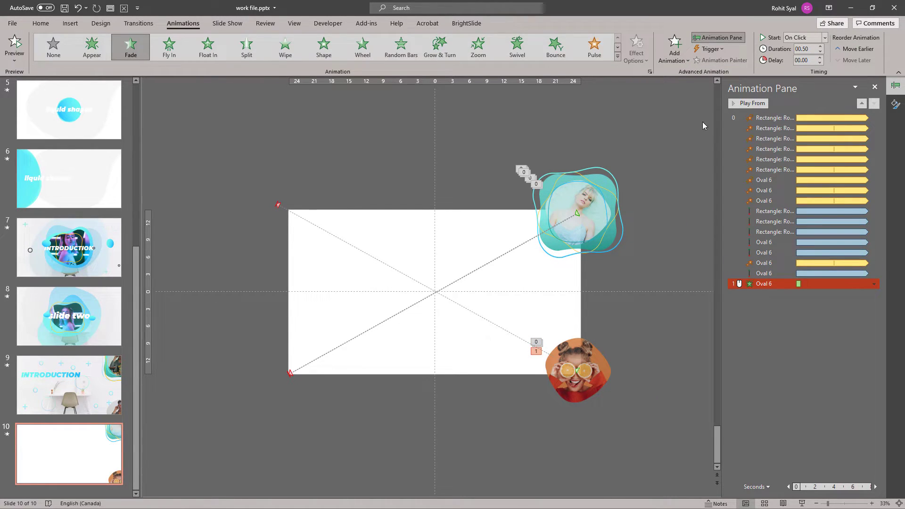
Step: Move the orange blob's Fade entrance ahead of its spin and motion path, starting With Previous and lasting 1.25 seconds
{"action": "left_click", "coordinate": [776, 284]}
{"action": "left_click_drag", "start_coordinate": [778, 266], "coordinate": [778, 259]}
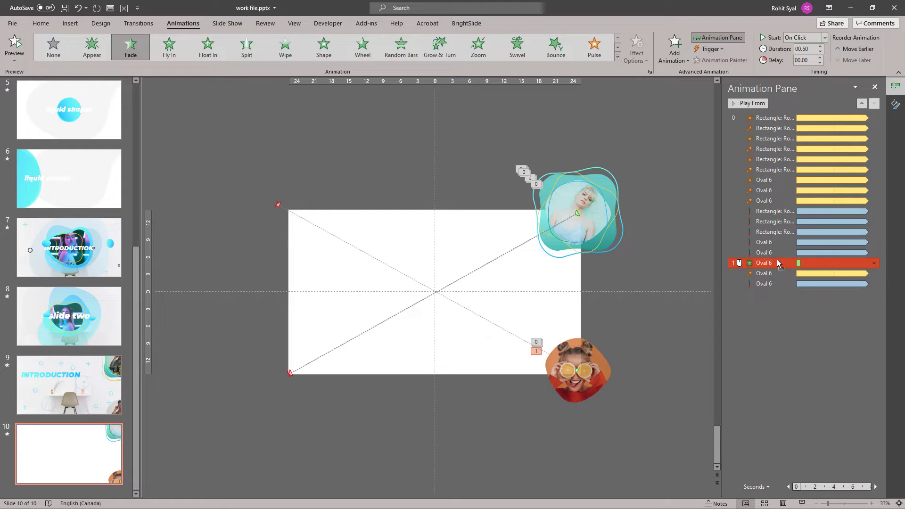
{"action": "right_click", "coordinate": [792, 267]}
{"action": "left_click", "coordinate": [806, 285]}
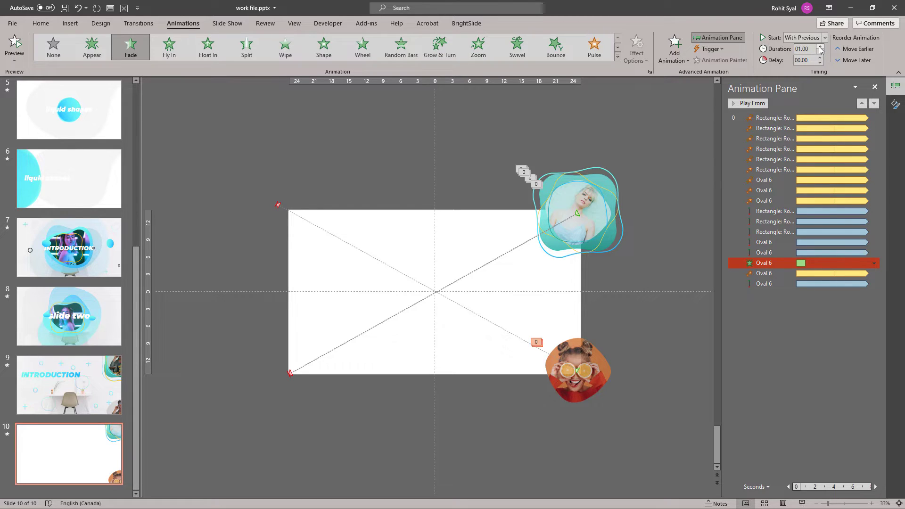
{"action": "left_click", "coordinate": [775, 304]}
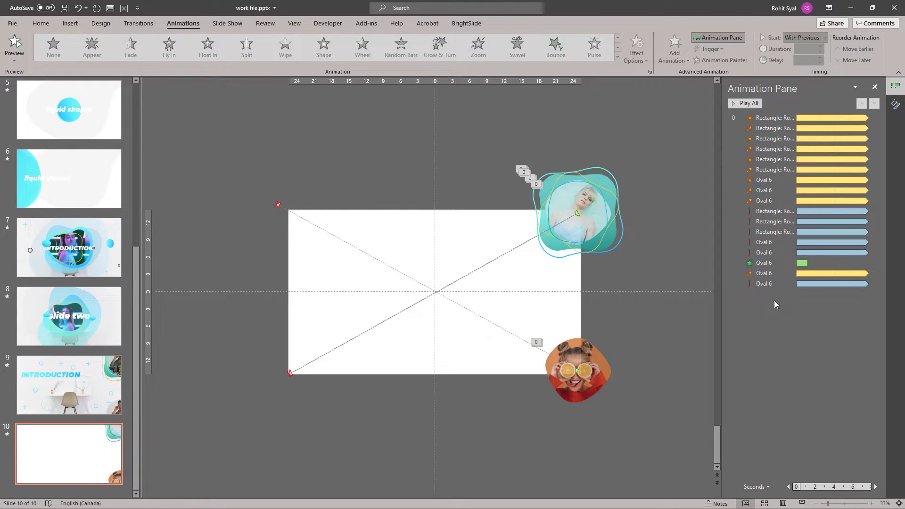
Step: Add a Fade exit animation to the orange blob, starting With Previous, lasting 1.25 seconds and delayed to start at 12.9 seconds
{"action": "left_click", "coordinate": [584, 358]}
{"action": "left_click", "coordinate": [675, 54]}
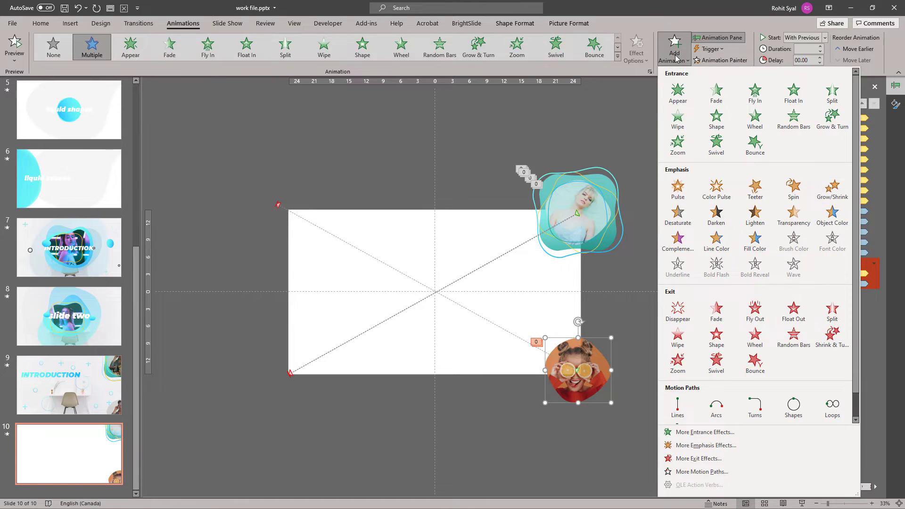
{"action": "left_click", "coordinate": [714, 312]}
{"action": "right_click", "coordinate": [760, 295]}
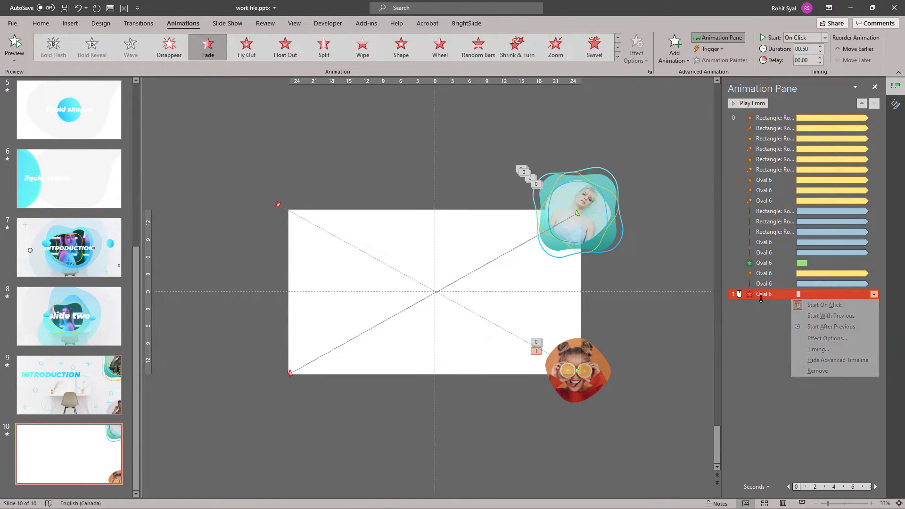
{"action": "left_click", "coordinate": [831, 316]}
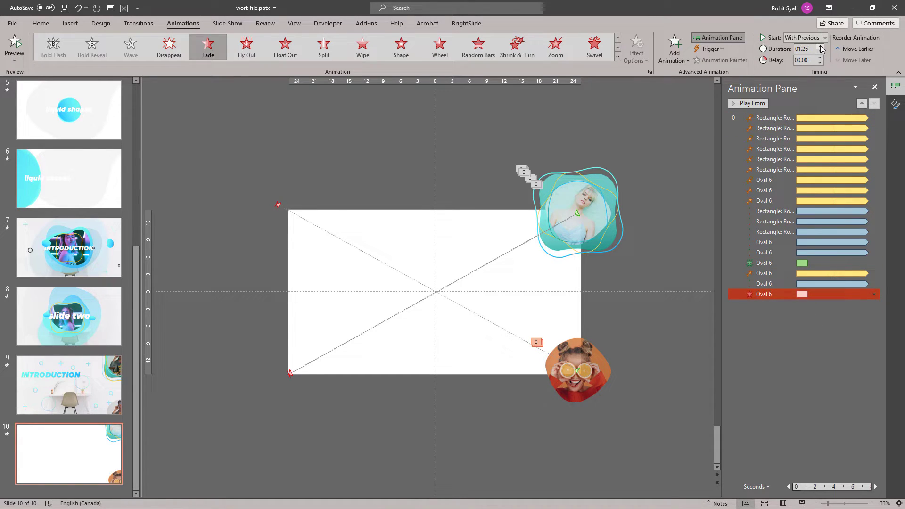
{"action": "left_click_drag", "start_coordinate": [724, 357], "coordinate": [660, 349]}
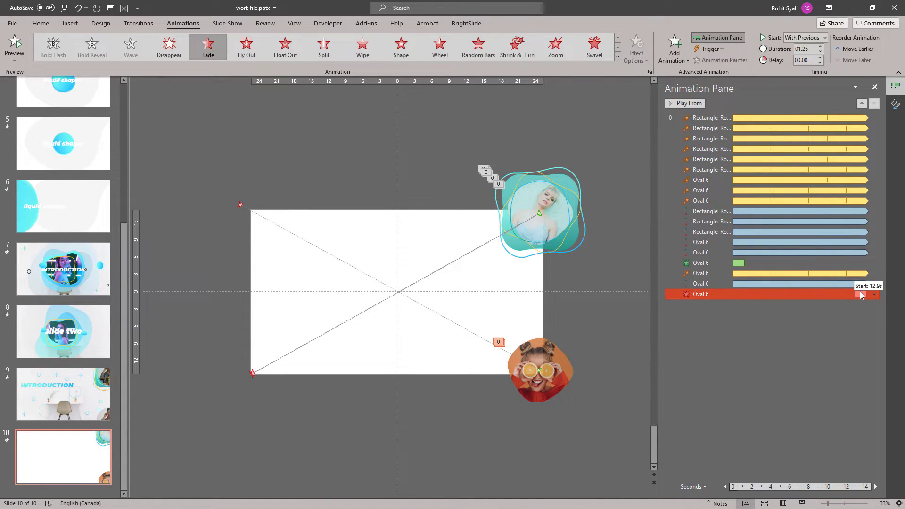
{"action": "left_click", "coordinate": [676, 435]}
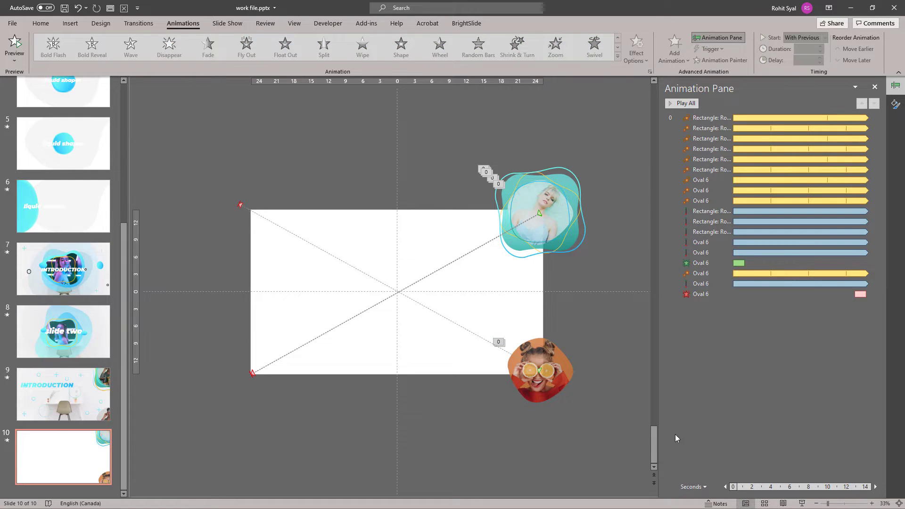
Step: Play slide 10 to check the fades and enlarge the orange picture blob about its centre
{"action": "left_click", "coordinate": [802, 504]}
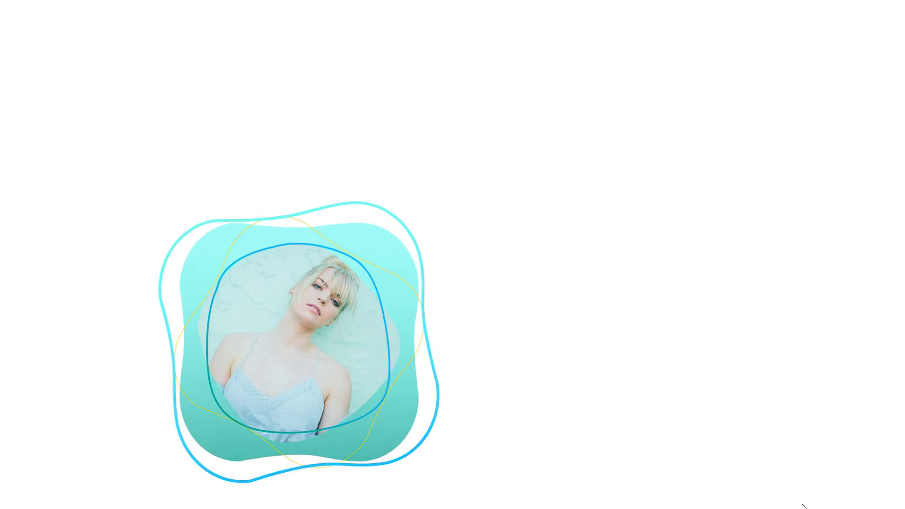
{"action": "key", "text": "Escape"}
{"action": "left_click_drag", "start_coordinate": [504, 337], "coordinate": [492, 323]}
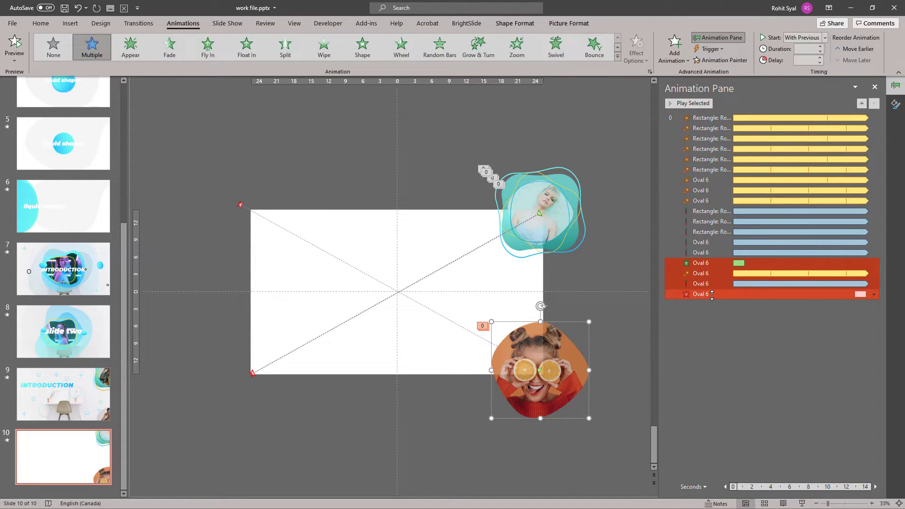
Step: Check the timing settings of the orange blob's motion path and play slide 10 through to the end of the paths
{"action": "left_click", "coordinate": [715, 284]}
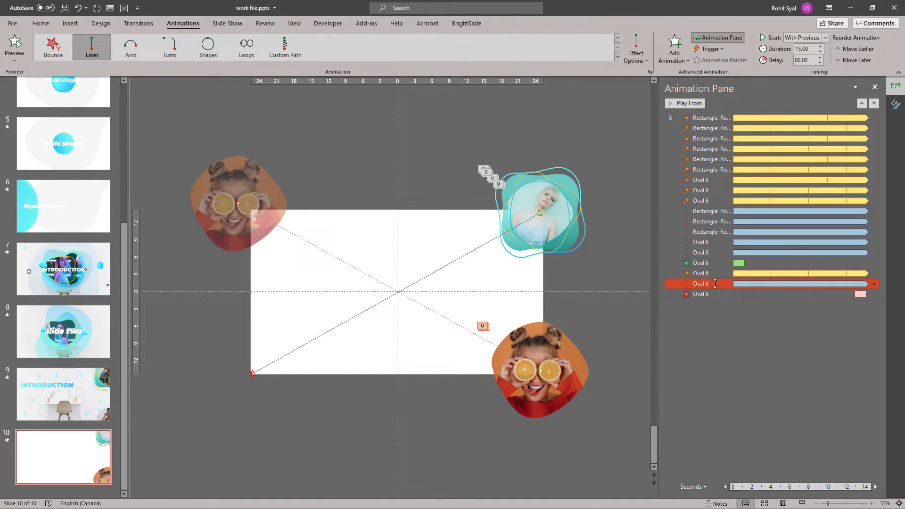
{"action": "left_click", "coordinate": [875, 284]}
{"action": "left_click", "coordinate": [827, 328]}
{"action": "left_click", "coordinate": [403, 184]}
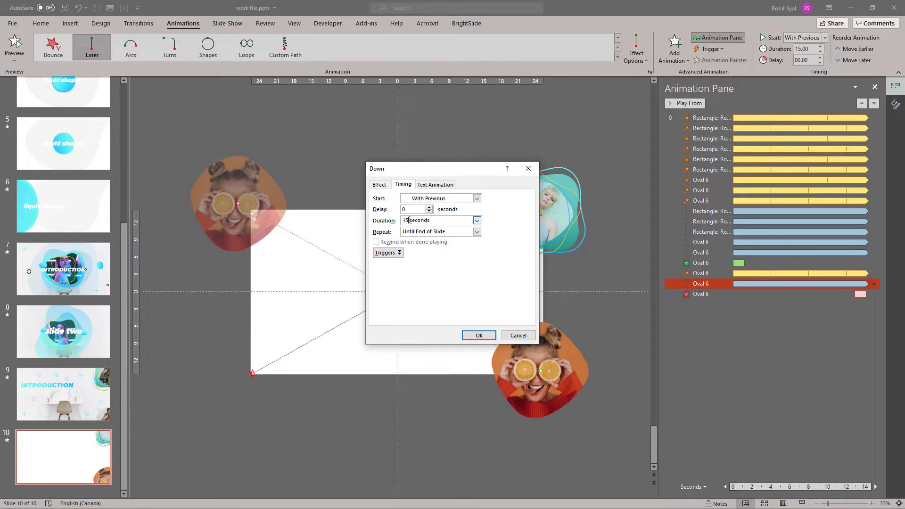
{"action": "left_click", "coordinate": [476, 335]}
{"action": "left_click", "coordinate": [802, 504]}
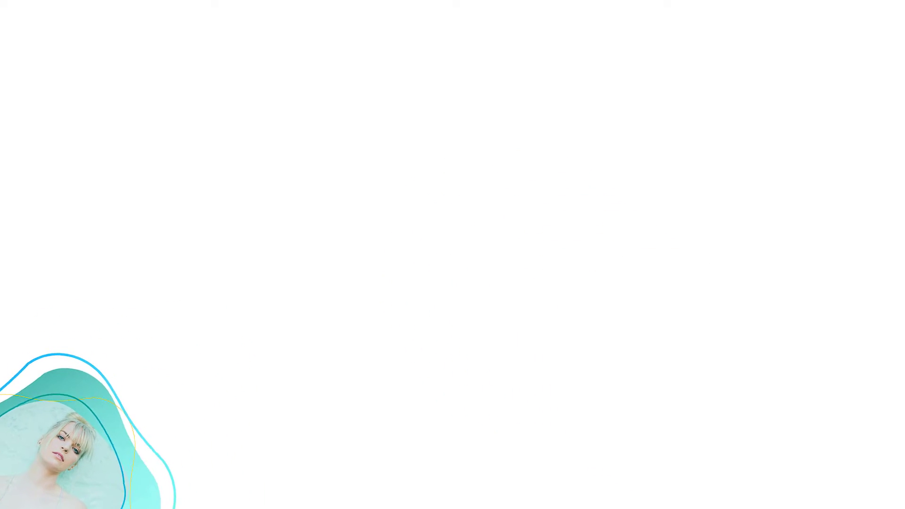
{"action": "key", "text": "Escape"}
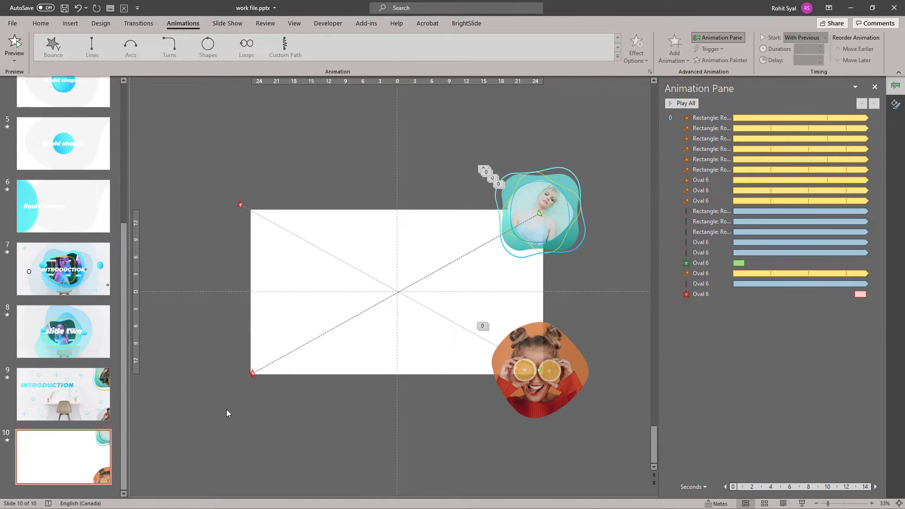
Step: Copy the white desk and chair background picture from slide 9 to slide 10 and send it to the back
{"action": "left_click", "coordinate": [63, 395]}
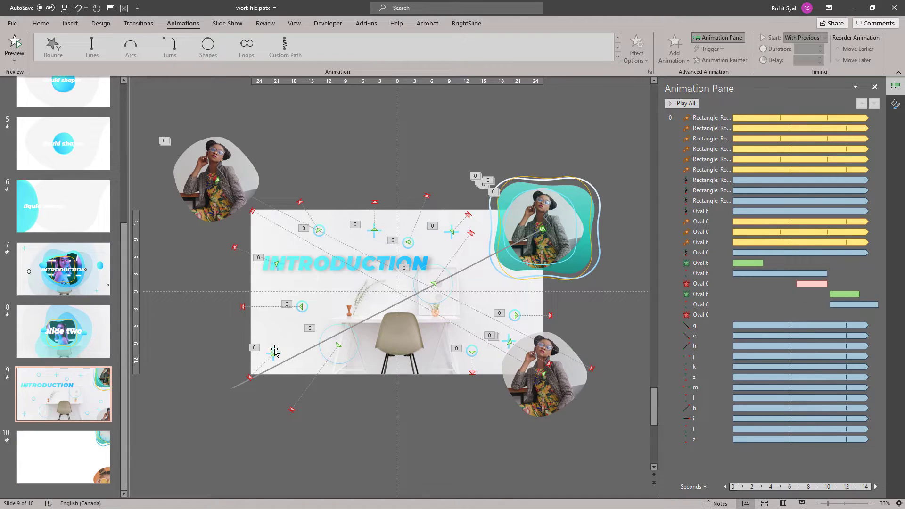
{"action": "left_click", "coordinate": [273, 334]}
{"action": "key", "text": "ctrl+c"}
{"action": "scroll", "coordinate": [271, 336], "scroll_direction": "down", "scroll_amount": 1}
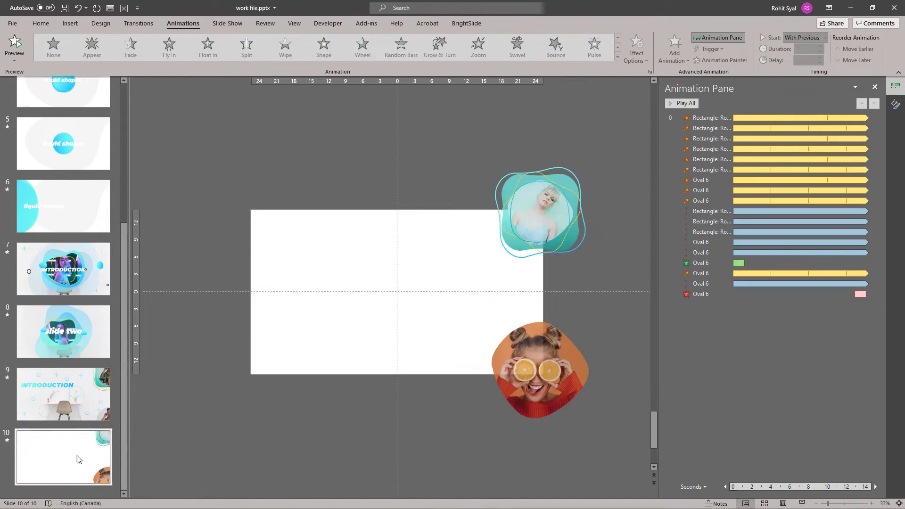
{"action": "key", "text": "ctrl+v"}
{"action": "right_click", "coordinate": [310, 259]}
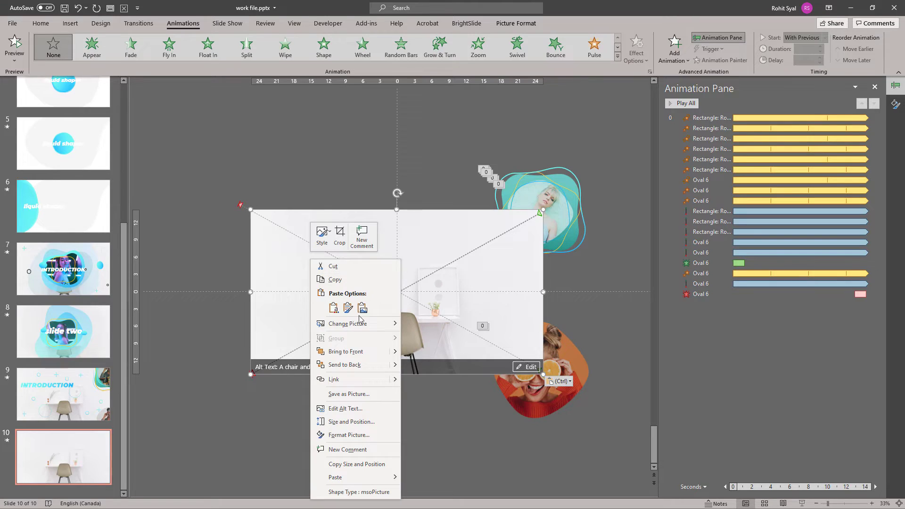
{"action": "left_click", "coordinate": [340, 364]}
Step: Copy the INTRODUCTION title from slide 9 to the same place on slide 10
{"action": "scroll", "coordinate": [338, 420], "scroll_direction": "up", "scroll_amount": 1}
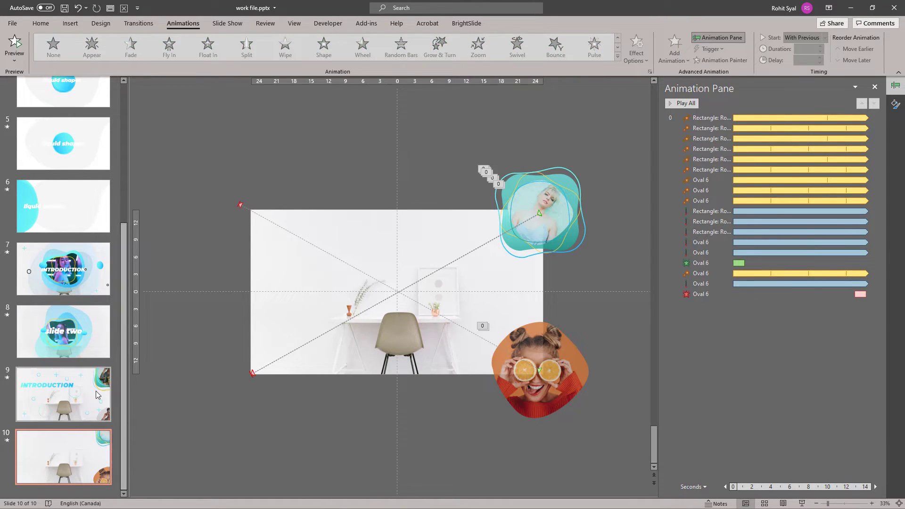
{"action": "left_click", "coordinate": [289, 262]}
{"action": "key", "text": "ctrl+c"}
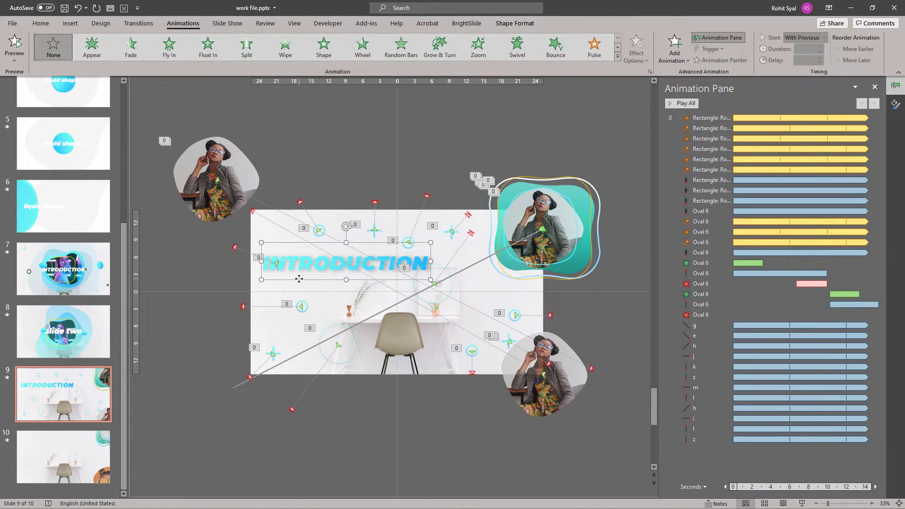
{"action": "scroll", "coordinate": [211, 360], "scroll_direction": "down", "scroll_amount": 1}
{"action": "key", "text": "ctrl+v"}
Step: Change the end stop of the INTRODUCTION title's gradient text fill on slide 10 to teal
{"action": "right_click", "coordinate": [284, 281]}
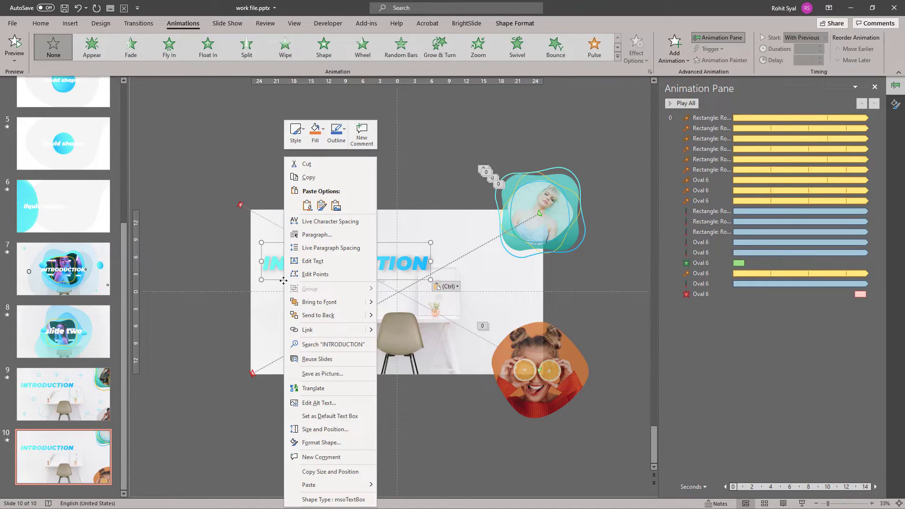
{"action": "left_click", "coordinate": [320, 443]}
{"action": "left_click", "coordinate": [787, 178]}
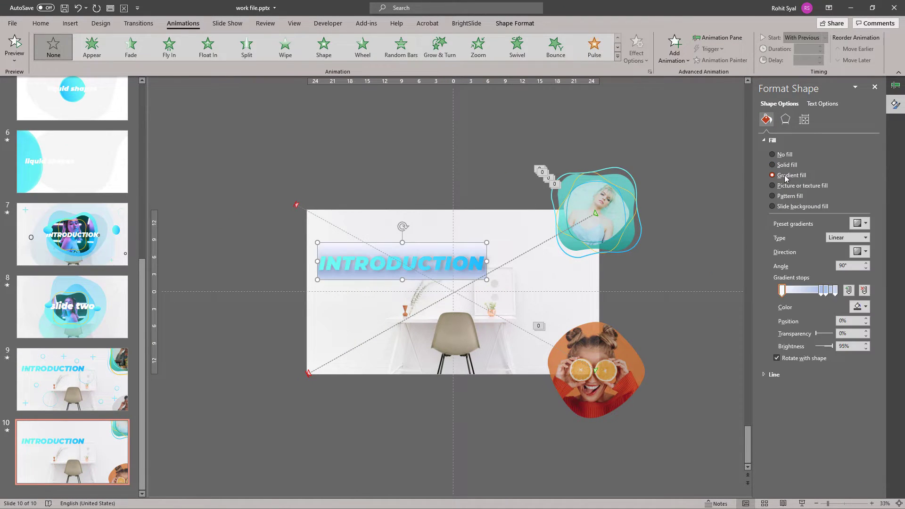
{"action": "key", "text": "ctrl+z"}
{"action": "left_click", "coordinate": [822, 104]}
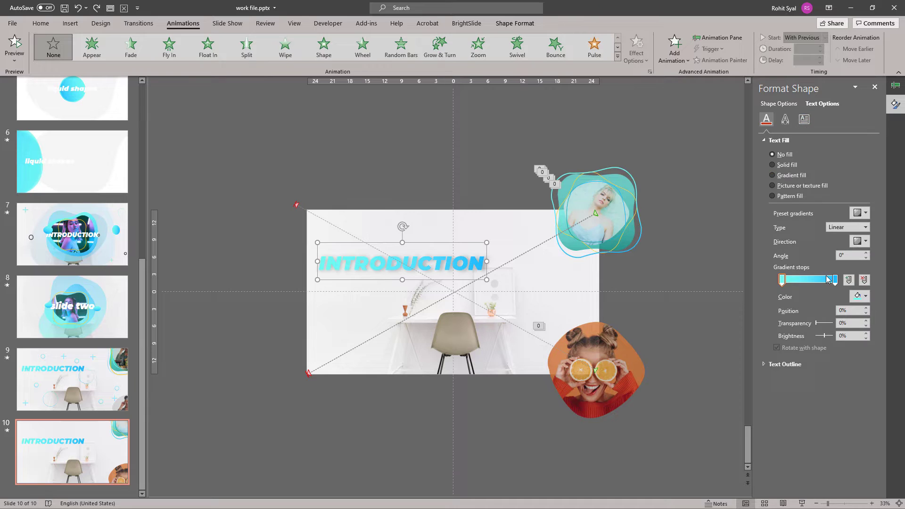
{"action": "left_click", "coordinate": [860, 296]}
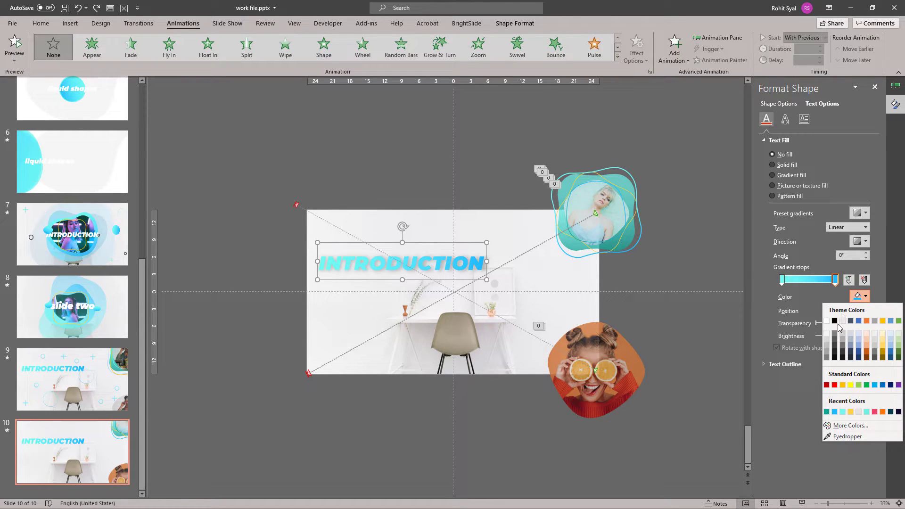
{"action": "left_click", "coordinate": [828, 412]}
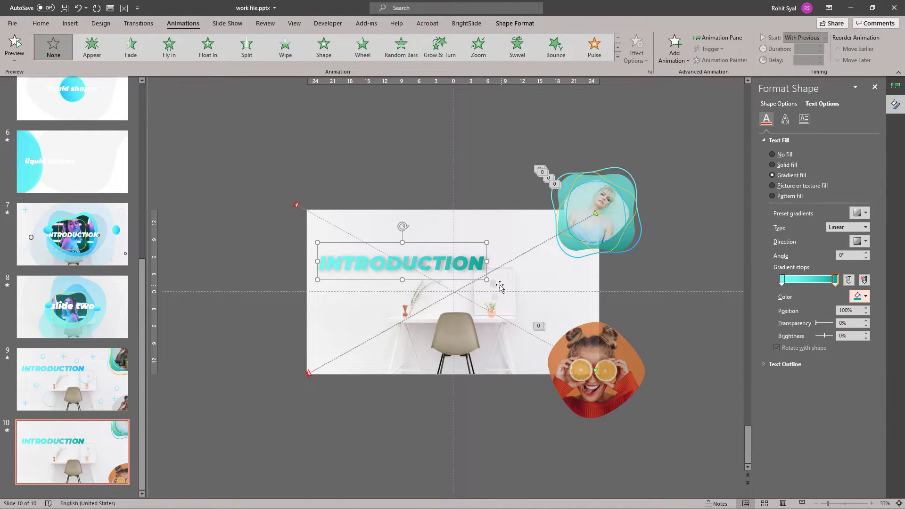
{"action": "left_click", "coordinate": [269, 246]}
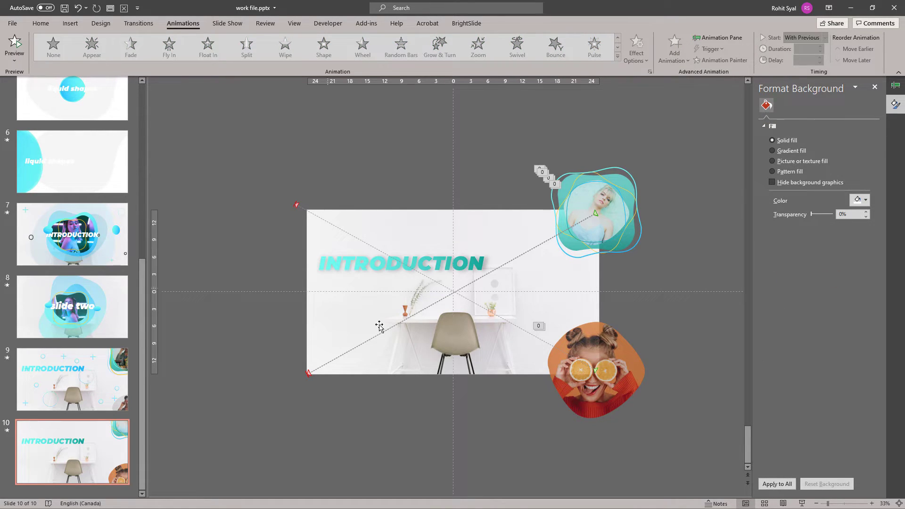
Step: Play slide 10 to check the look and increase the transparency of the orange blob's picture fill
{"action": "left_click", "coordinate": [806, 505]}
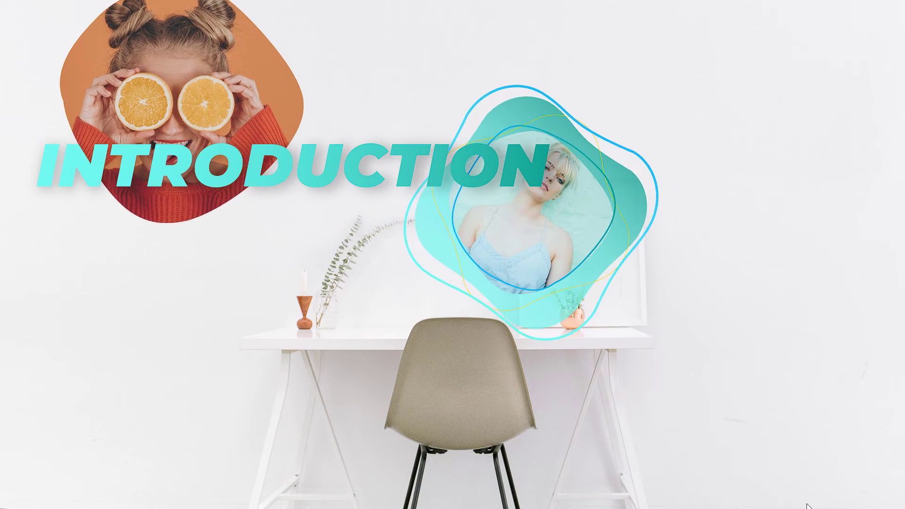
{"action": "key", "text": "Escape"}
{"action": "left_click", "coordinate": [605, 395]}
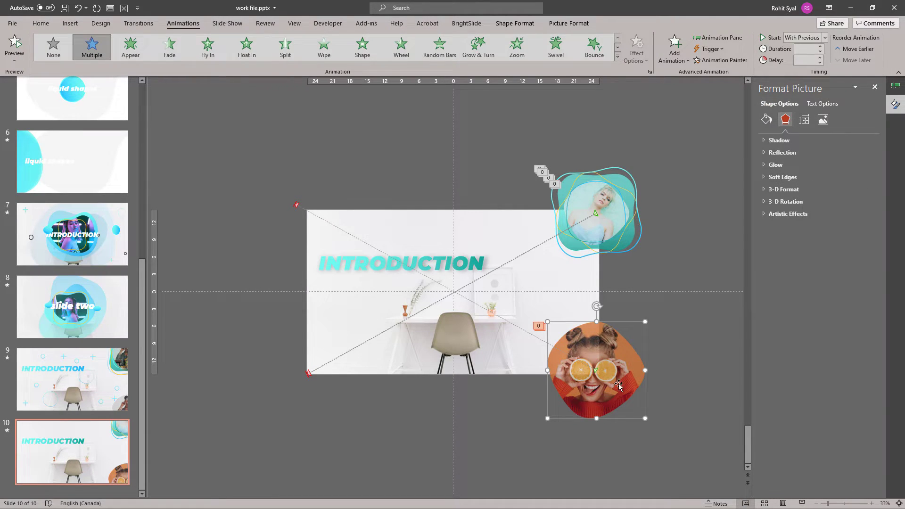
{"action": "left_click", "coordinate": [768, 121]}
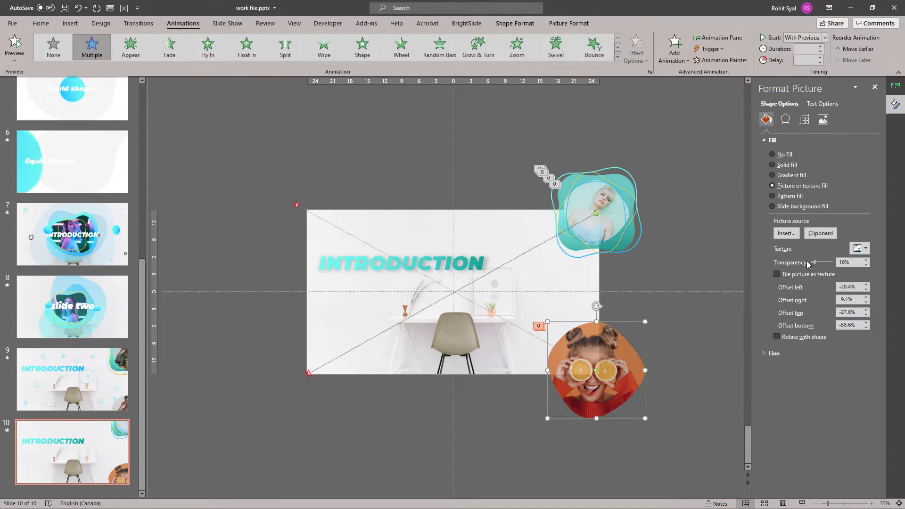
{"action": "left_click", "coordinate": [708, 253]}
Step: Bring all the blobs and outlines on slide 10 to the front, above the INTRODUCTION title
{"action": "left_click_drag", "start_coordinate": [513, 129], "coordinate": [700, 463]}
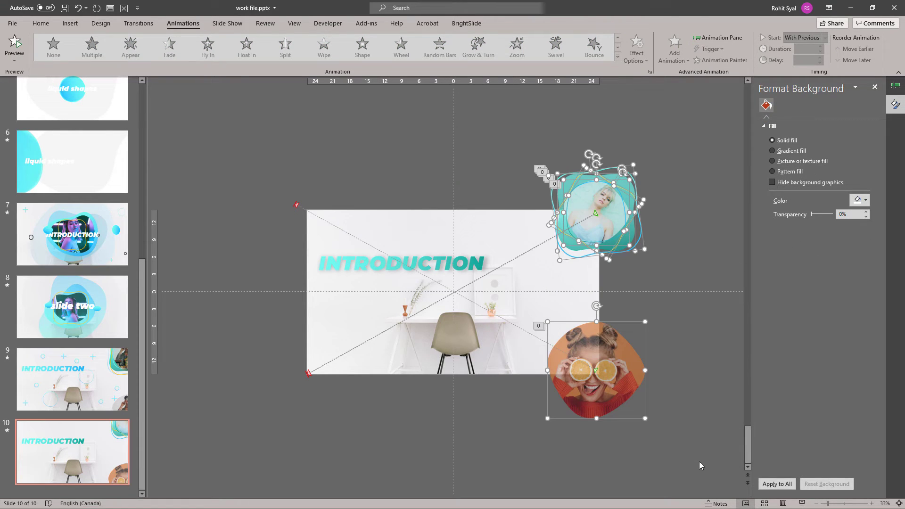
{"action": "right_click", "coordinate": [617, 145]}
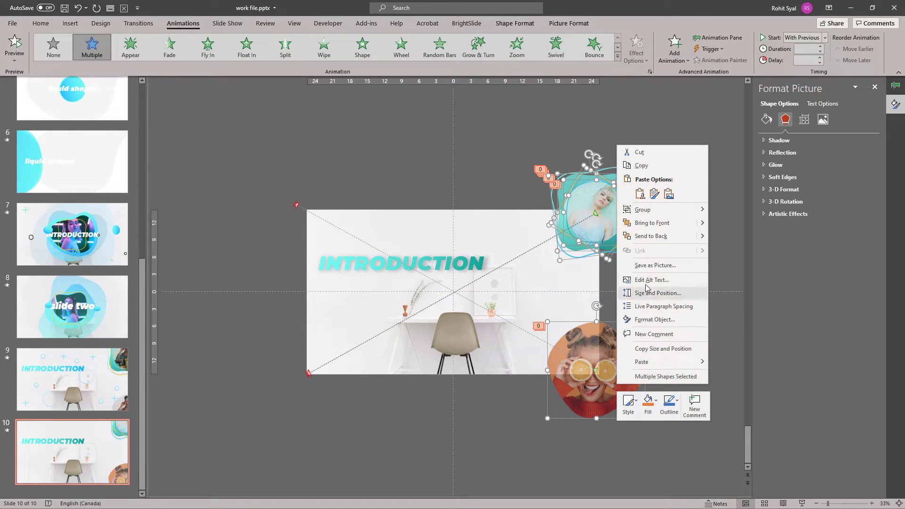
{"action": "left_click", "coordinate": [656, 225]}
{"action": "left_click", "coordinate": [666, 234]}
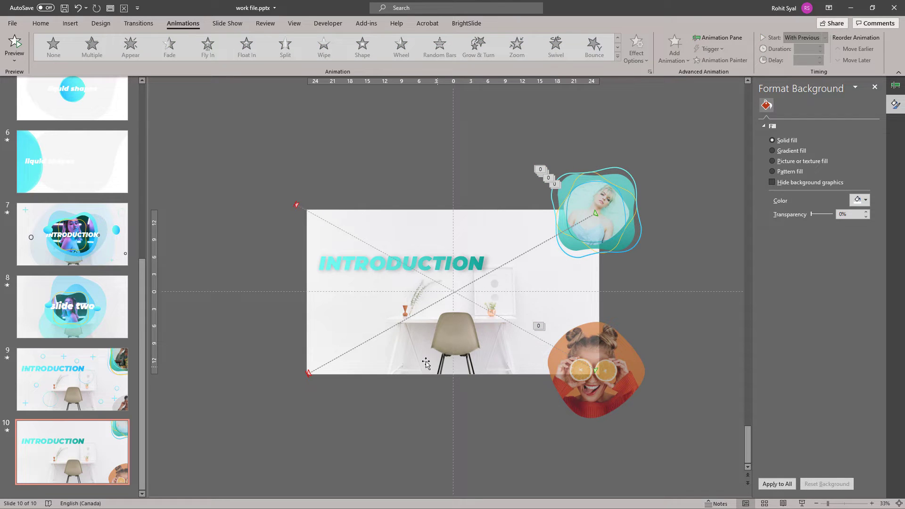
Step: Play slide 10 and slide 9 in turn to compare the finished travelling blob animations
{"action": "left_click", "coordinate": [802, 503]}
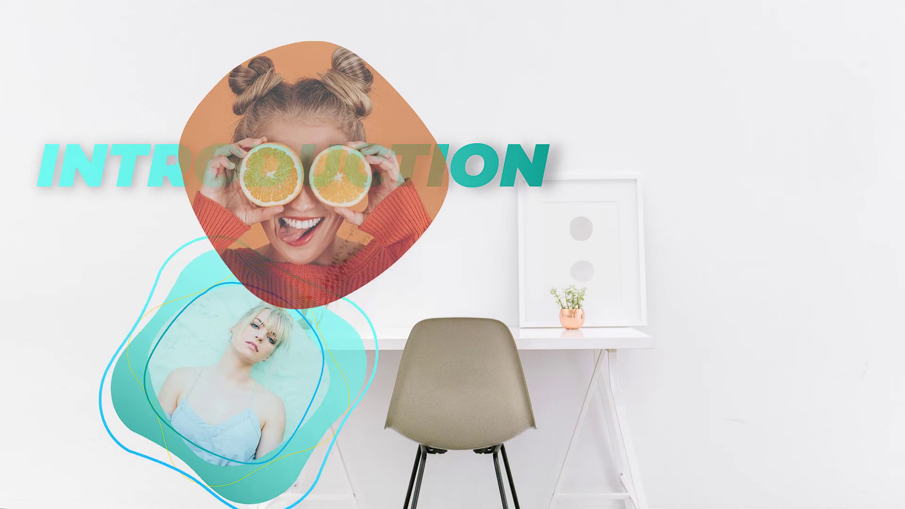
{"action": "key", "text": "Escape"}
{"action": "key", "text": "Page_Up"}
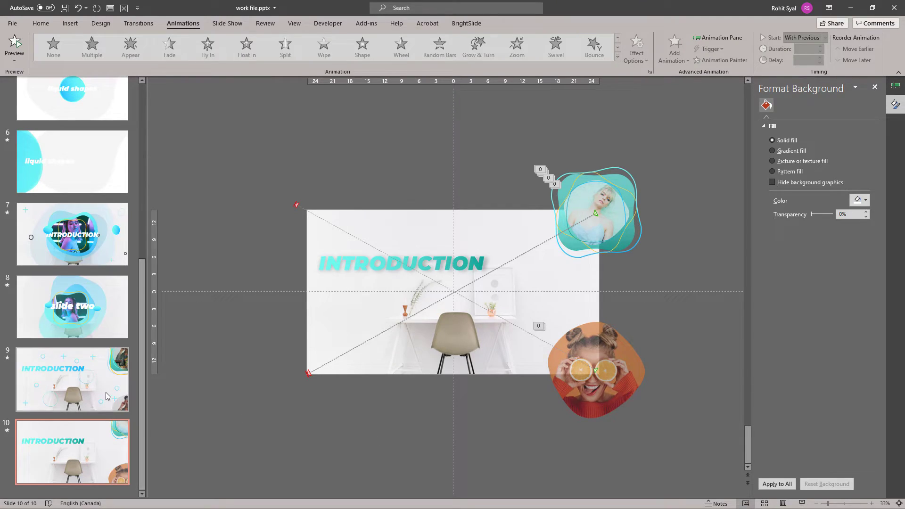
{"action": "left_click", "coordinate": [802, 504]}
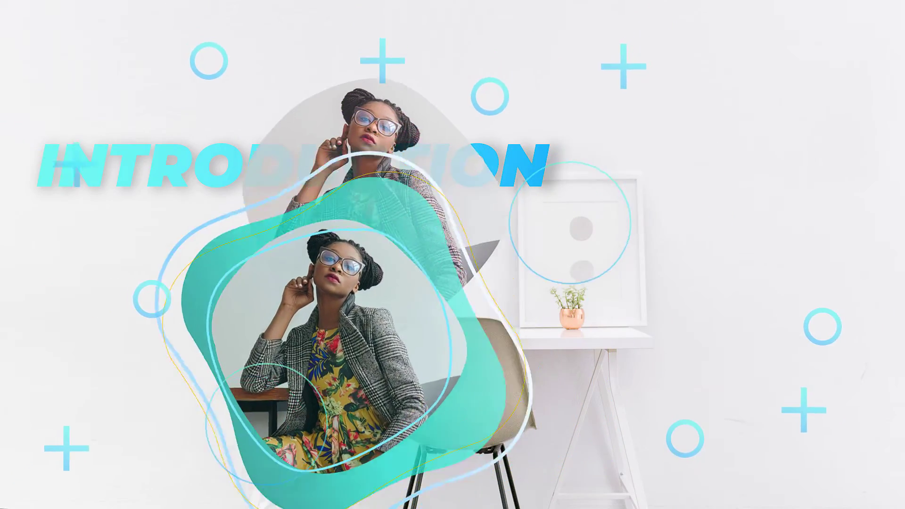
{"action": "key", "text": "Escape"}
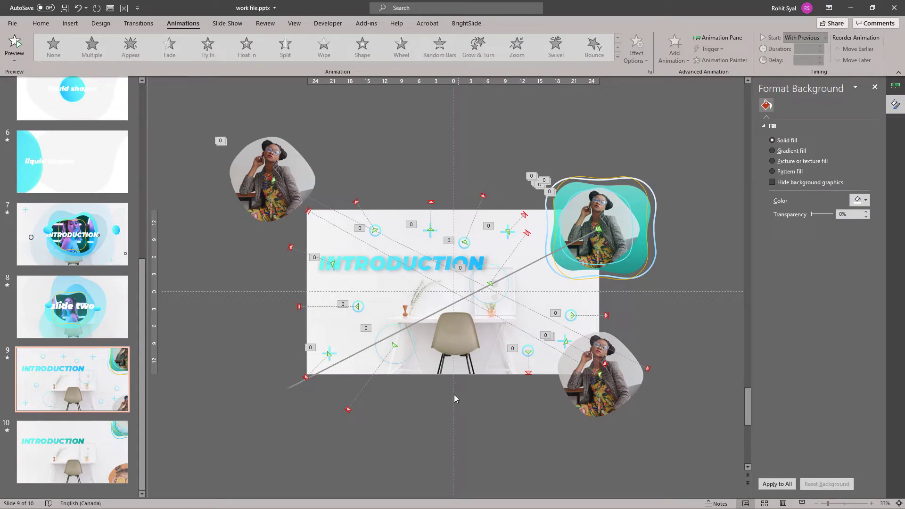
Step: Inspect the animation list of the small cross shape on slide 9 and play the wave-style INTRODUCTION slide
{"action": "left_click", "coordinate": [466, 250]}
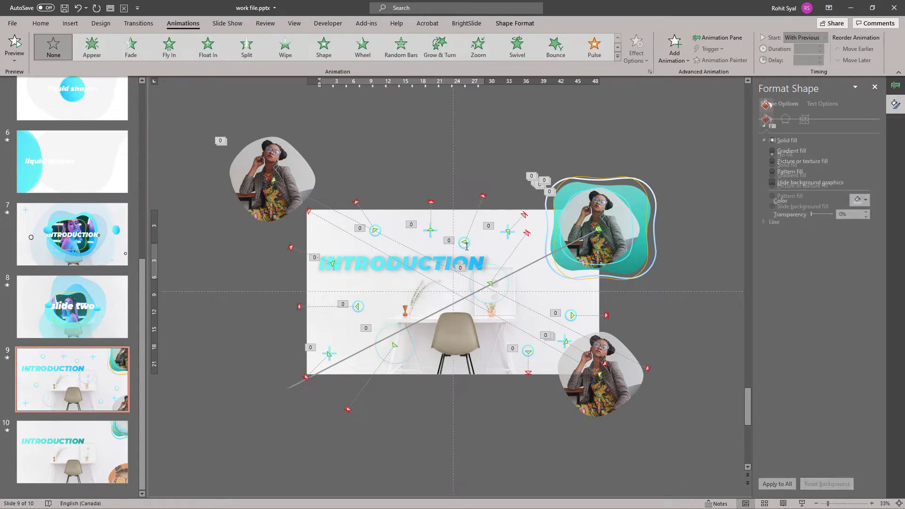
{"action": "left_click", "coordinate": [429, 236]}
{"action": "left_click", "coordinate": [430, 234]}
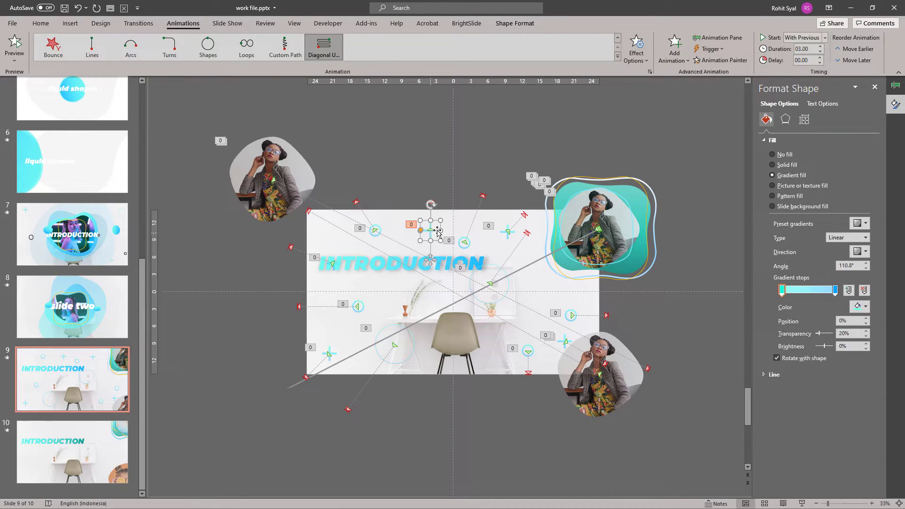
{"action": "left_click", "coordinate": [879, 87]}
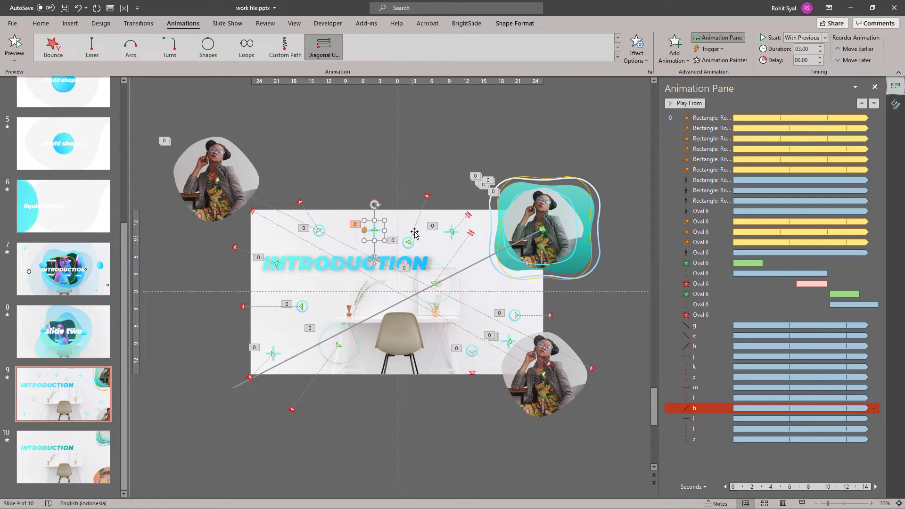
{"action": "left_click", "coordinate": [77, 457]}
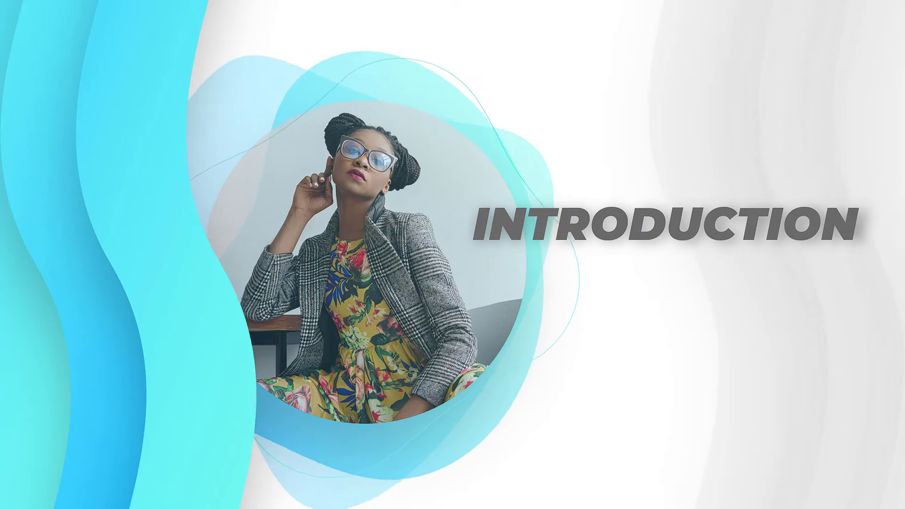
{"action": "key", "text": "Escape"}
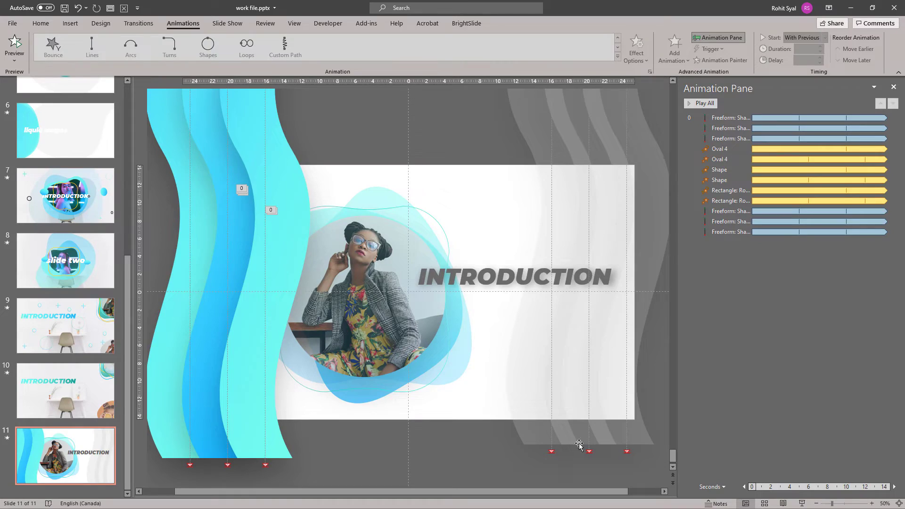
Step: Add a blank slide after slide 11 and draw a Double Wave shape about 34.29 cm wide and 10.43 cm high across its middle
{"action": "right_click", "coordinate": [72, 498]}
{"action": "left_click", "coordinate": [89, 458]}
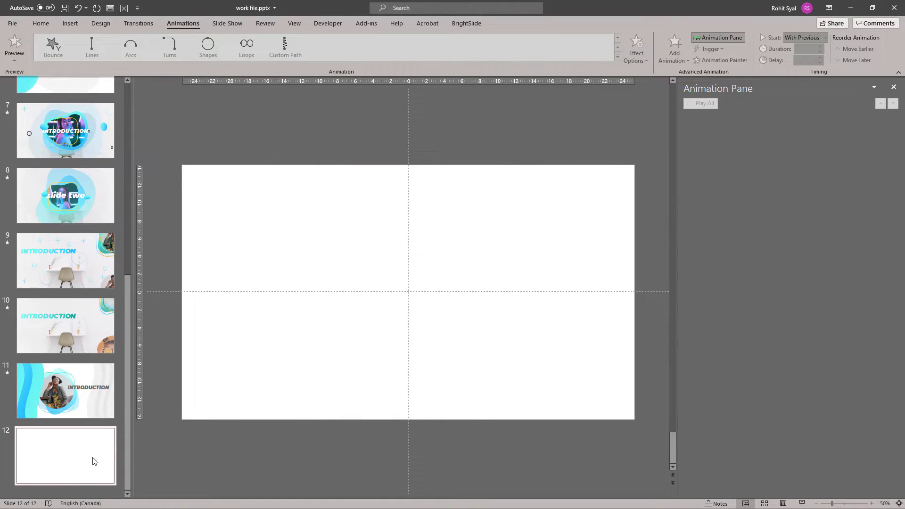
{"action": "left_click", "coordinate": [41, 23]}
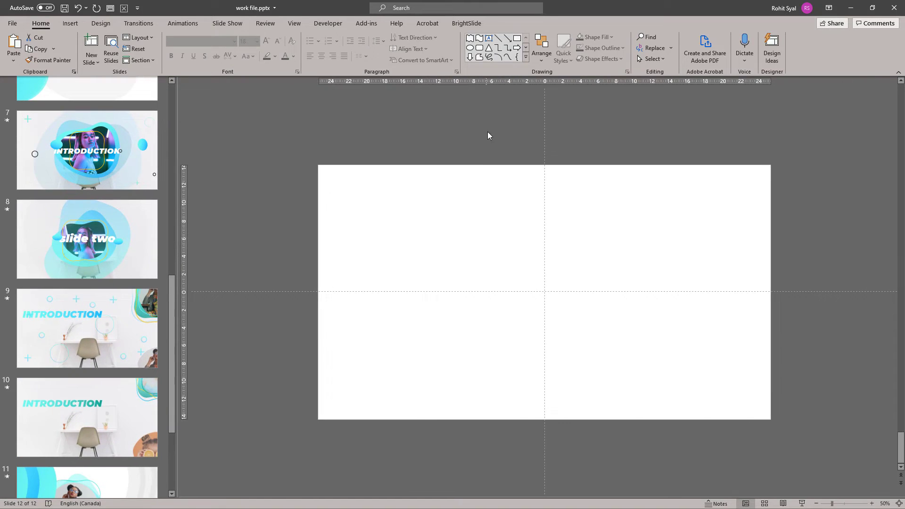
{"action": "left_click", "coordinate": [526, 57]}
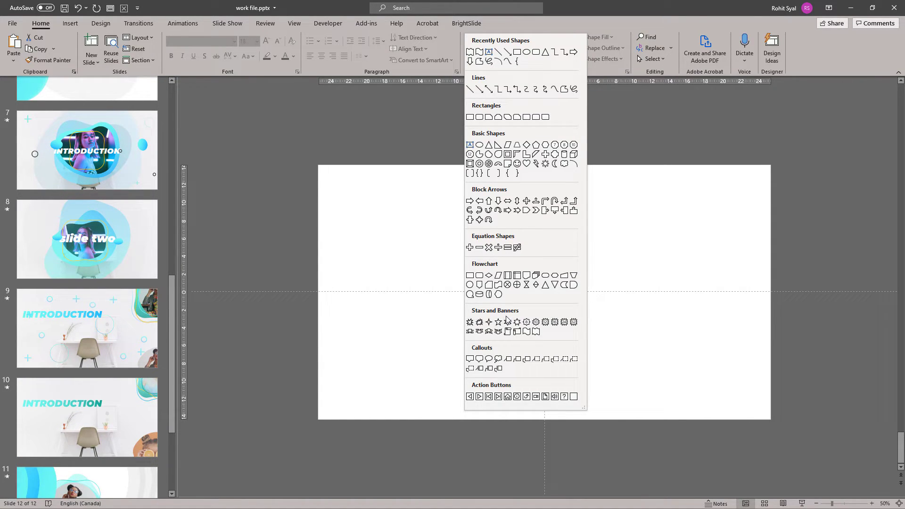
{"action": "left_click", "coordinate": [536, 332]}
{"action": "left_click_drag", "start_coordinate": [376, 243], "coordinate": [680, 335]}
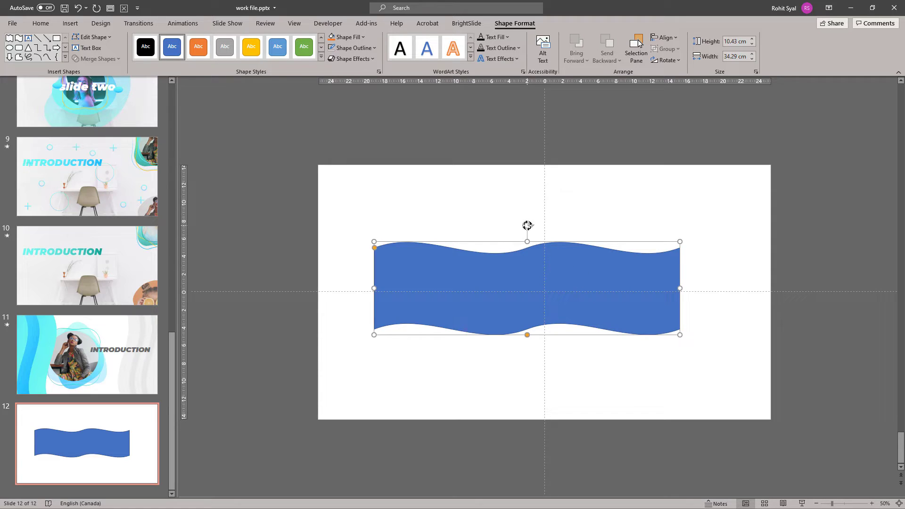
Step: Stand the double wave upright, scaled to the full slide height at 28.58 cm by 8.69 cm, and deepen its curves
{"action": "left_click_drag", "start_coordinate": [528, 226], "coordinate": [573, 295]}
{"action": "left_click_drag", "start_coordinate": [557, 422], "coordinate": [557, 419]}
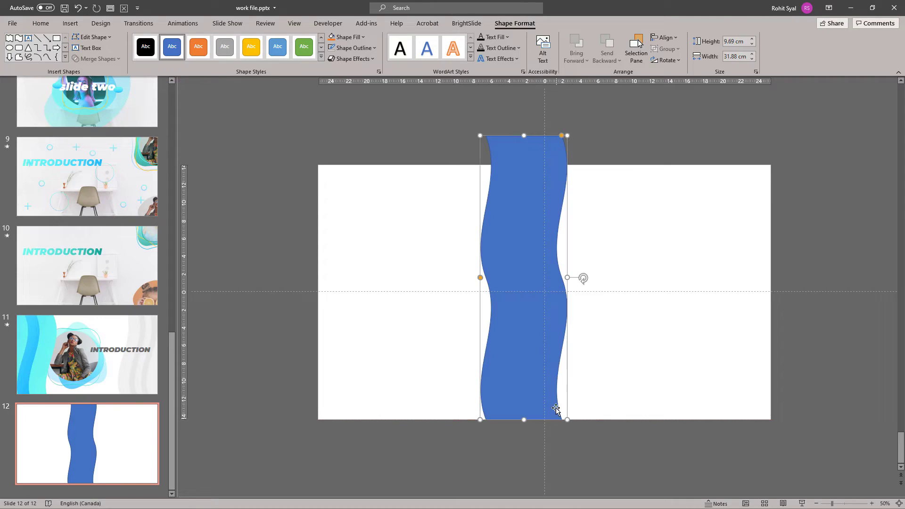
{"action": "left_click_drag", "start_coordinate": [481, 137], "coordinate": [490, 164]}
{"action": "left_click_drag", "start_coordinate": [511, 226], "coordinate": [467, 234]}
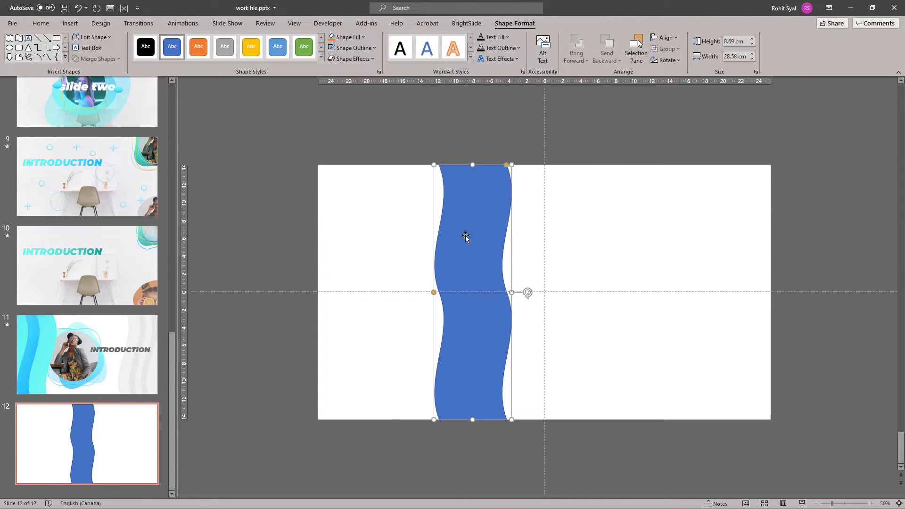
{"action": "left_click_drag", "start_coordinate": [507, 166], "coordinate": [485, 169]}
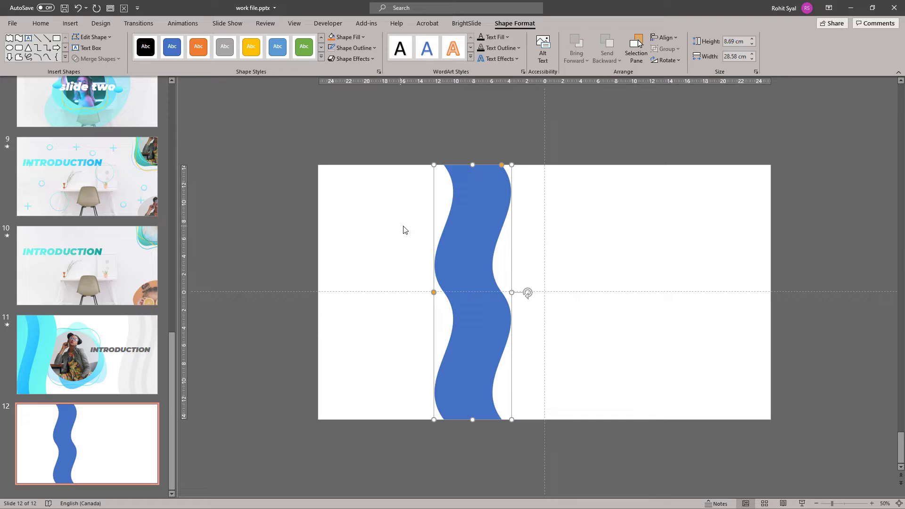
Step: Give the upright wave a linear cyan-to-blue gradient fill at 110.8°
{"action": "right_click", "coordinate": [472, 236]}
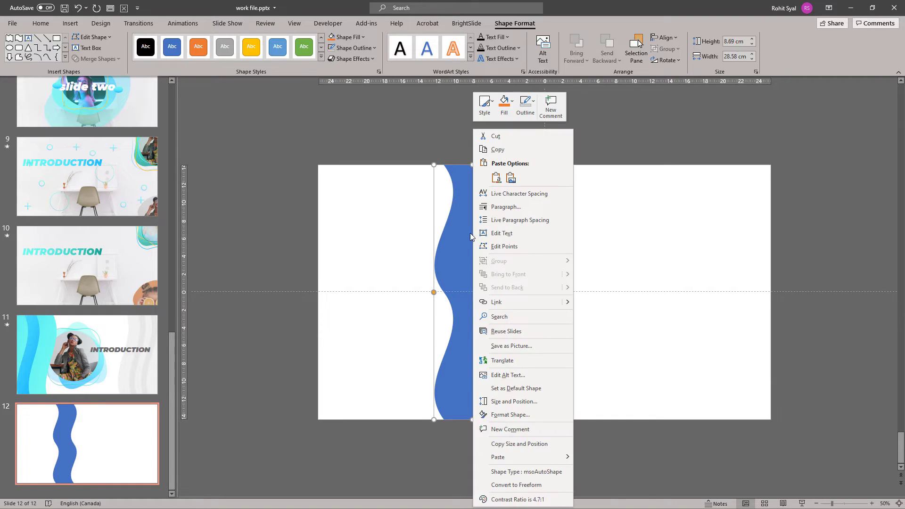
{"action": "left_click", "coordinate": [510, 415]}
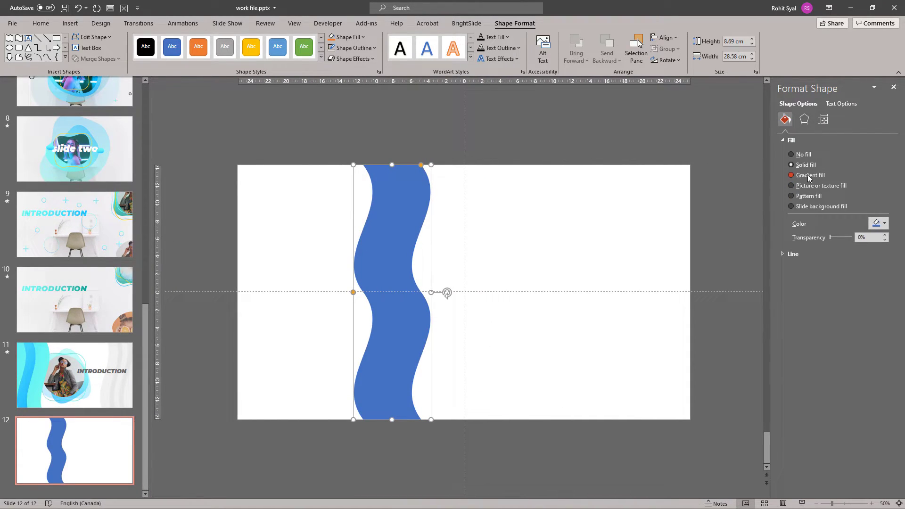
{"action": "left_click", "coordinate": [808, 175]}
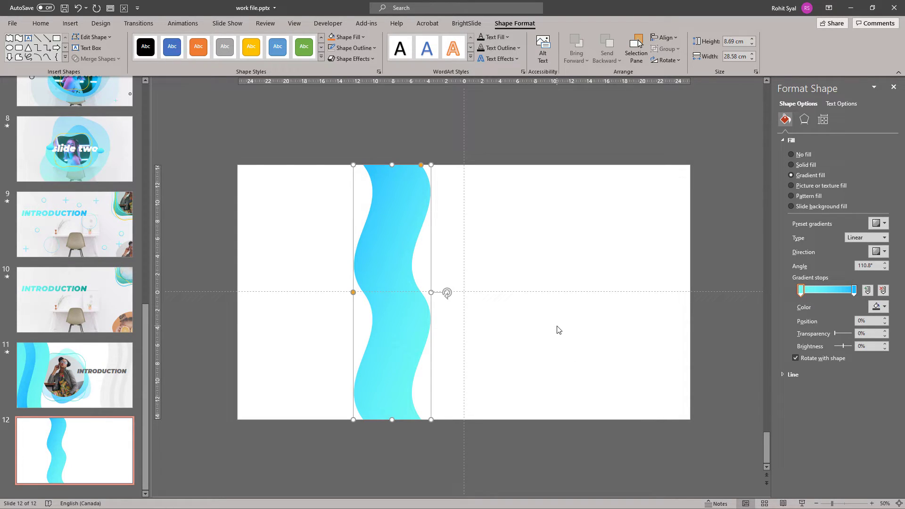
Step: Add an outer bottom-left shadow to the wave with 77% transparency, 102% size, 28 pt blur and 1 pt distance
{"action": "left_click", "coordinate": [807, 121]}
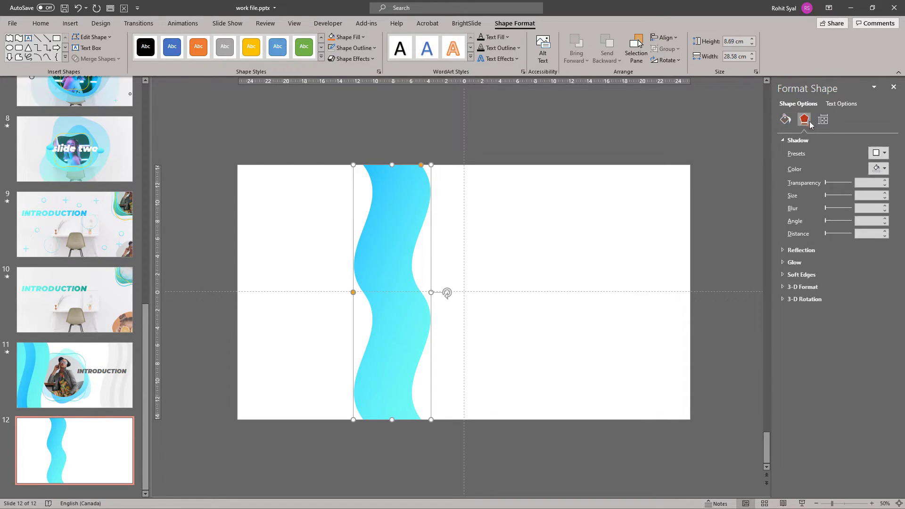
{"action": "left_click", "coordinate": [877, 156]}
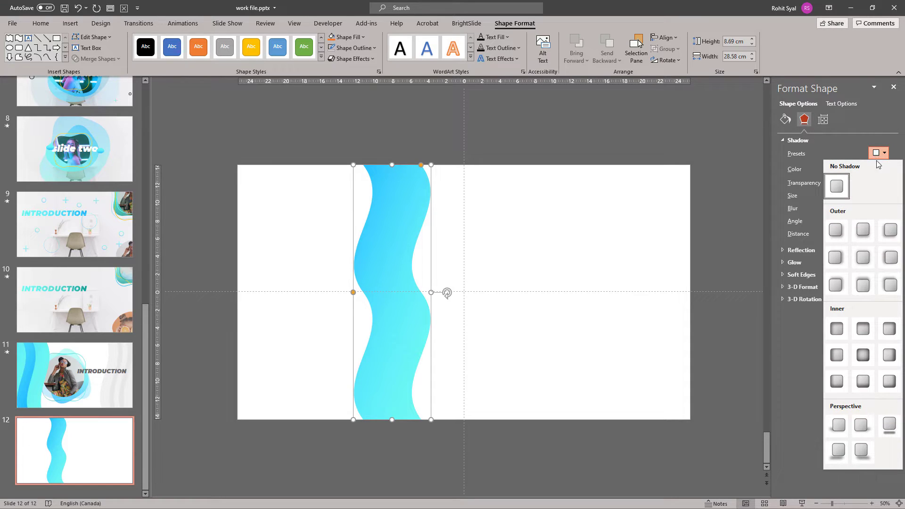
{"action": "left_click", "coordinate": [890, 231]}
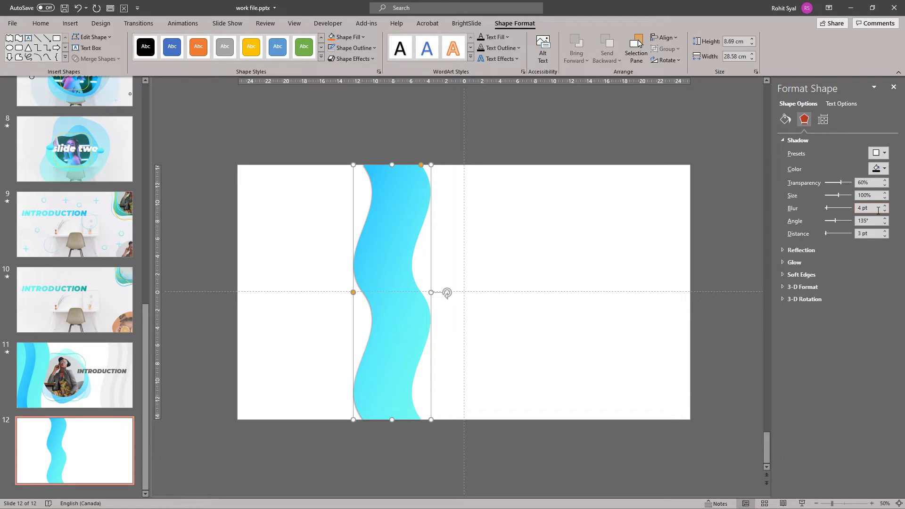
{"action": "left_click", "coordinate": [887, 193]}
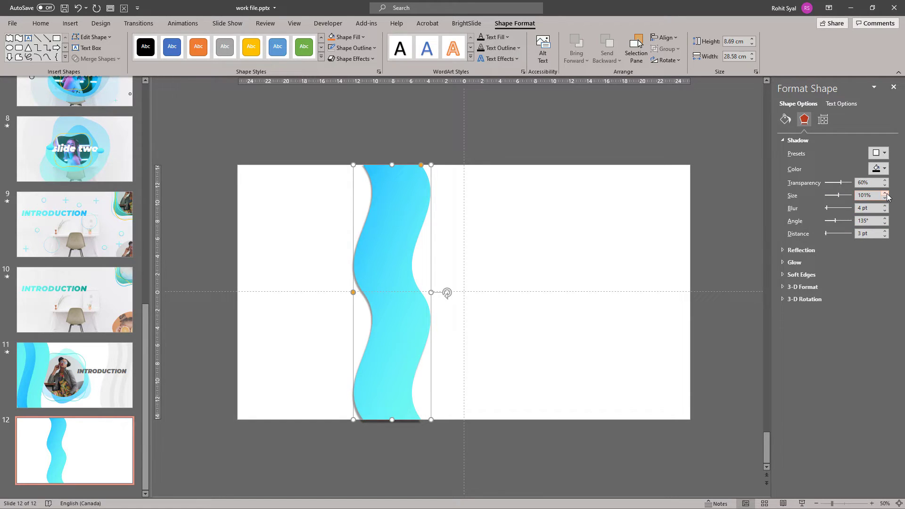
{"action": "left_click", "coordinate": [886, 193]}
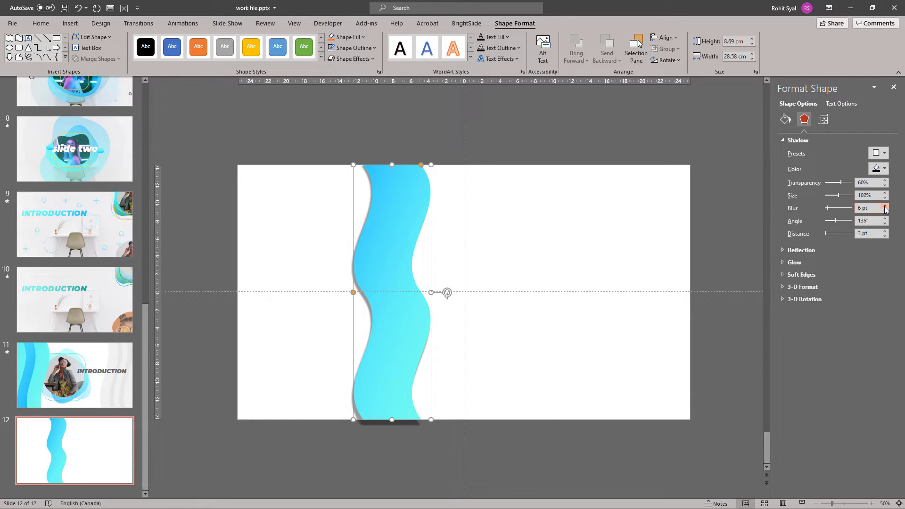
{"action": "left_click", "coordinate": [886, 206]}
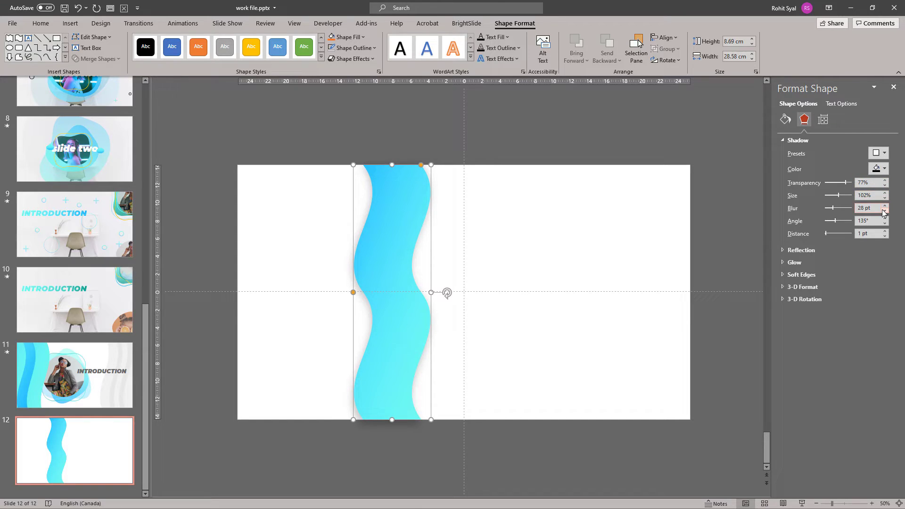
{"action": "left_click", "coordinate": [575, 261]}
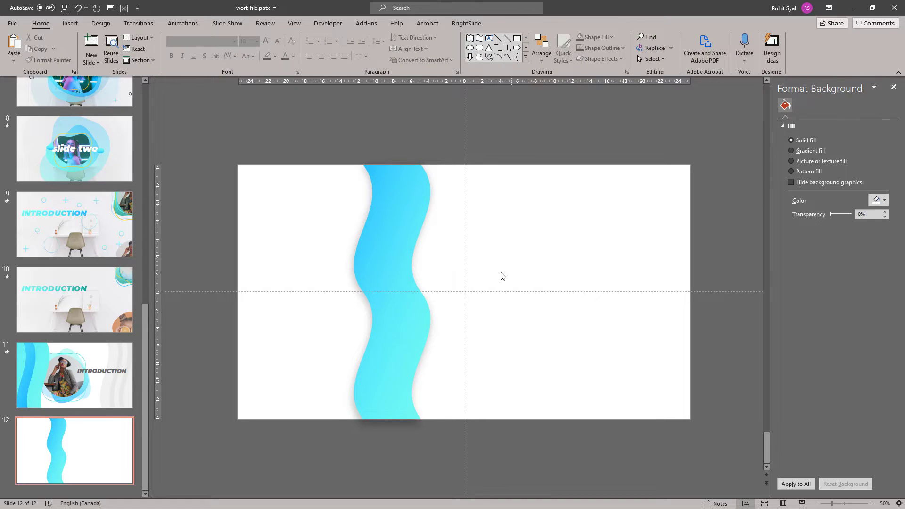
Step: Duplicate the wave three times and stack the copies end to end above the slide
{"action": "left_click", "coordinate": [406, 256]}
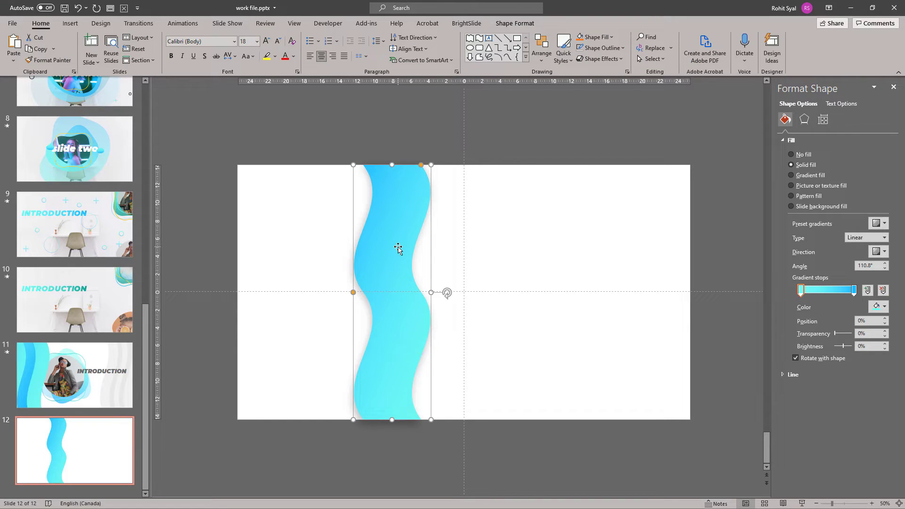
{"action": "scroll", "coordinate": [398, 247], "scroll_direction": "down", "scroll_amount": 5}
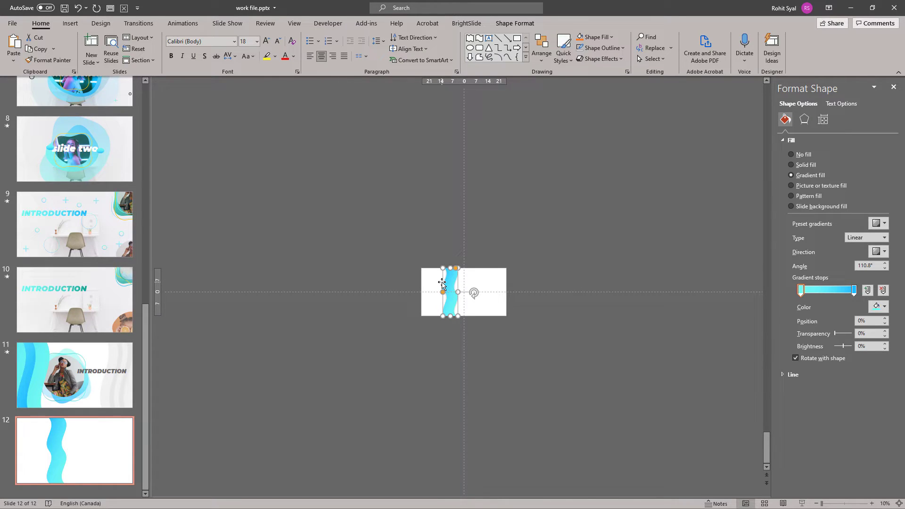
{"action": "key", "text": "ctrl+v"}
{"action": "left_click_drag", "start_coordinate": [449, 309], "coordinate": [451, 197]}
{"action": "key", "text": "ctrl+v"}
{"action": "left_click", "coordinate": [400, 224]}
{"action": "key", "text": "ctrl+v"}
{"action": "left_click_drag", "start_coordinate": [452, 293], "coordinate": [451, 149]}
Step: Align the four stacked wave segments in one column and union them into a single long wave
{"action": "left_click_drag", "start_coordinate": [544, 369], "coordinate": [405, 104]}
{"action": "left_click", "coordinate": [542, 49]}
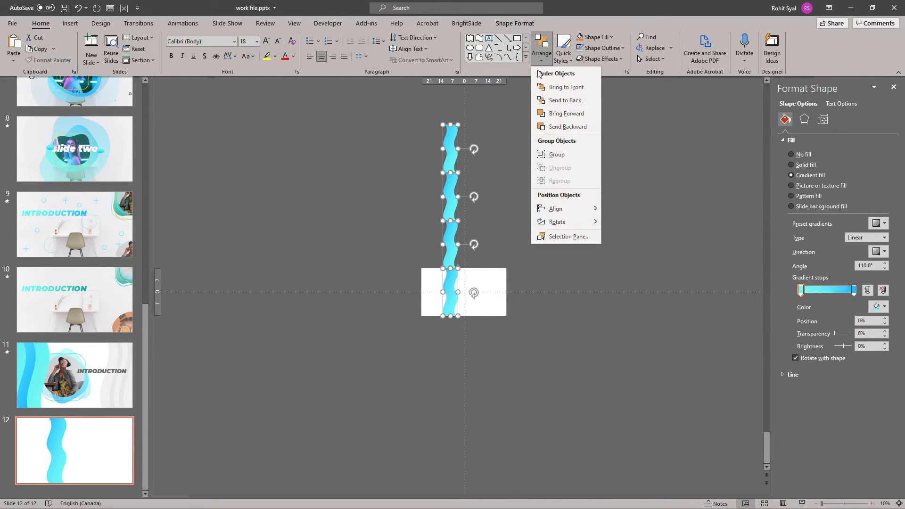
{"action": "mouse_move", "coordinate": [559, 209]}
{"action": "left_click", "coordinate": [624, 230]}
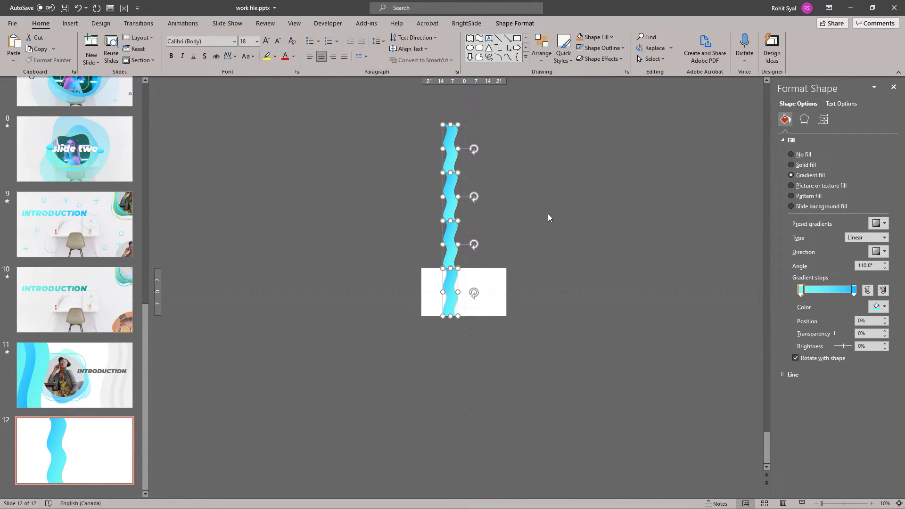
{"action": "left_click", "coordinate": [515, 23]}
{"action": "left_click", "coordinate": [104, 60]}
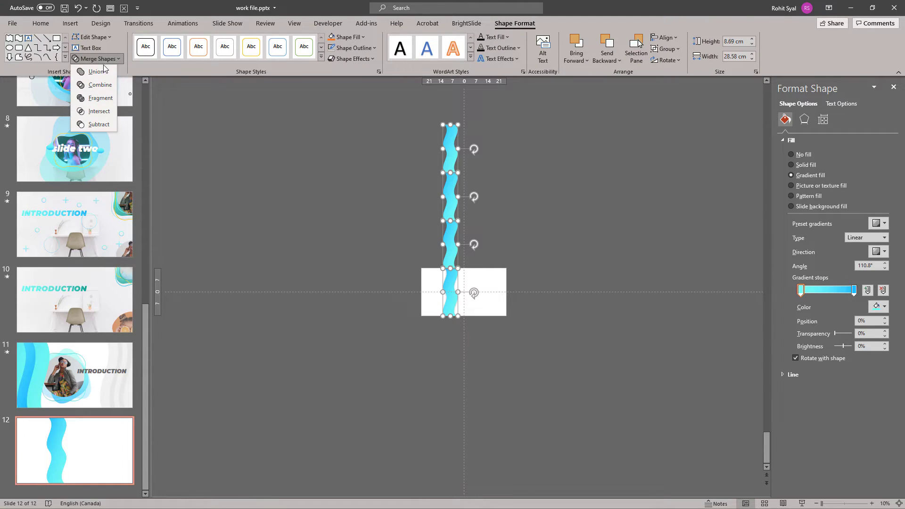
{"action": "left_click", "coordinate": [103, 71]}
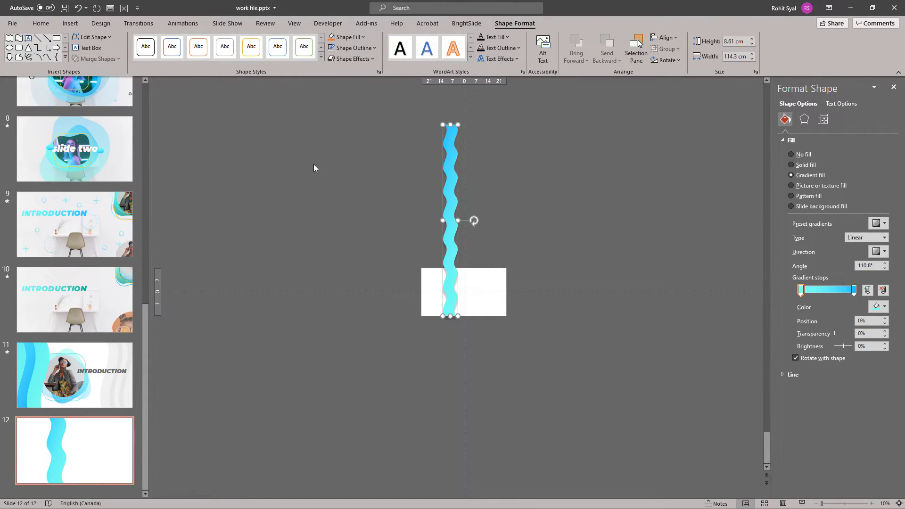
{"action": "left_click", "coordinate": [352, 183]}
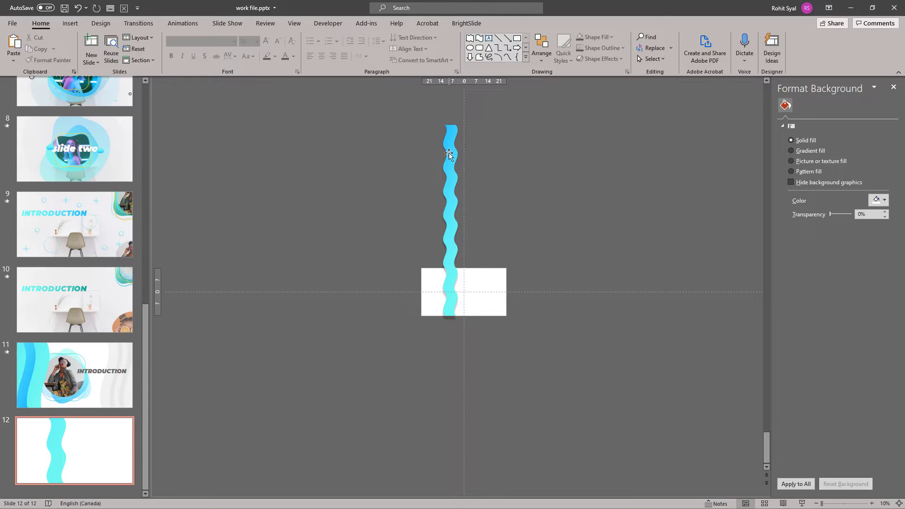
Step: Duplicate the long wave, place the copy at the slide's left edge and rotate it 180°
{"action": "left_click", "coordinate": [455, 306]}
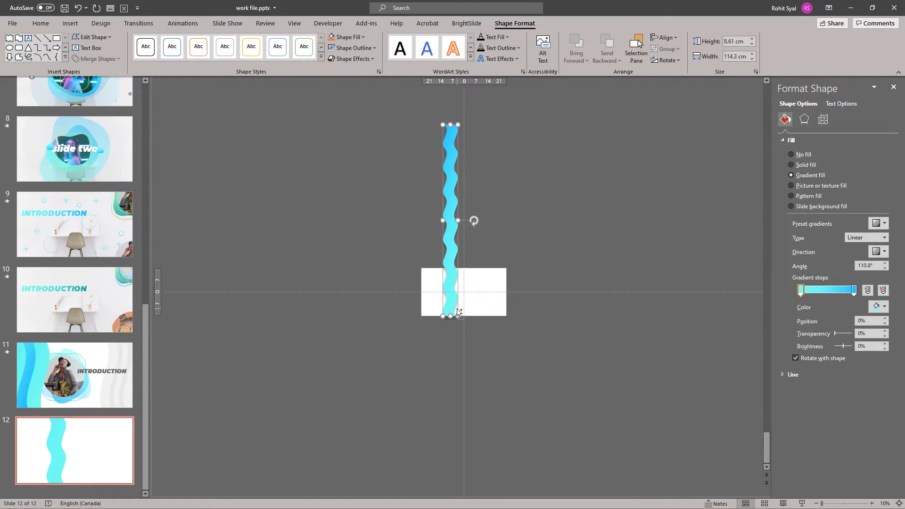
{"action": "key", "text": "ctrl+v"}
{"action": "left_click_drag", "start_coordinate": [454, 302], "coordinate": [431, 302]}
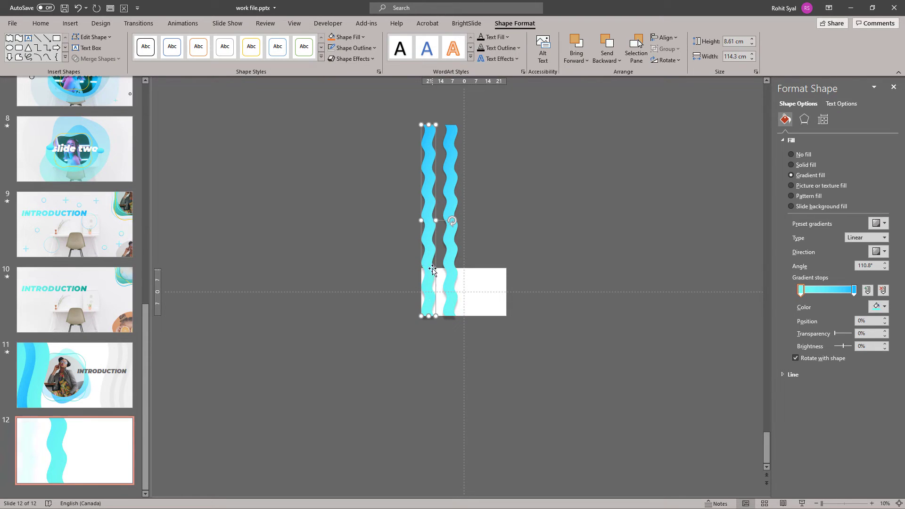
{"action": "left_click_drag", "start_coordinate": [452, 221], "coordinate": [320, 226]}
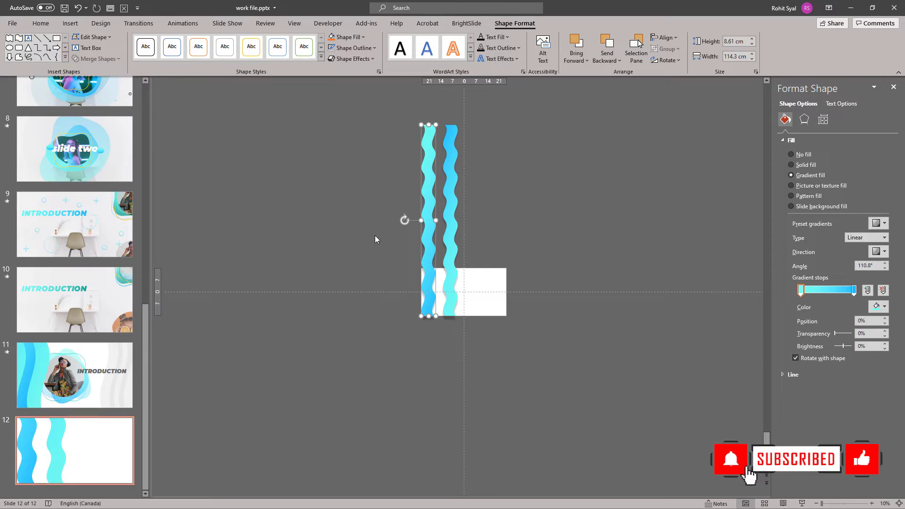
Step: Shift the rotated wave right until it overlaps the first long wave and send it to the back
{"action": "key", "text": "Right"}
{"action": "key", "text": "Right"}
{"action": "key", "text": "Right"}
{"action": "key", "text": "Right"}
{"action": "key", "text": "Right"}
{"action": "key", "text": "Right"}
{"action": "key", "text": "Right"}
{"action": "key", "text": "Right"}
{"action": "key", "text": "Right"}
{"action": "key", "text": "Right"}
{"action": "key", "text": "Right"}
{"action": "key", "text": "Right"}
{"action": "key", "text": "Right"}
{"action": "key", "text": "Right"}
{"action": "key", "text": "Right"}
{"action": "key", "text": "Right"}
{"action": "key", "text": "Right"}
{"action": "key", "text": "Right"}
{"action": "key", "text": "Right"}
{"action": "key", "text": "Right"}
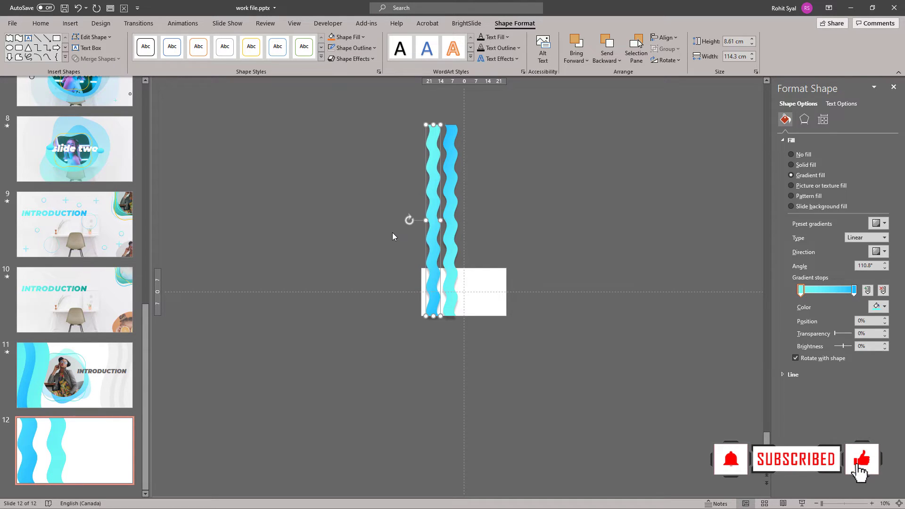
{"action": "right_click", "coordinate": [439, 213]}
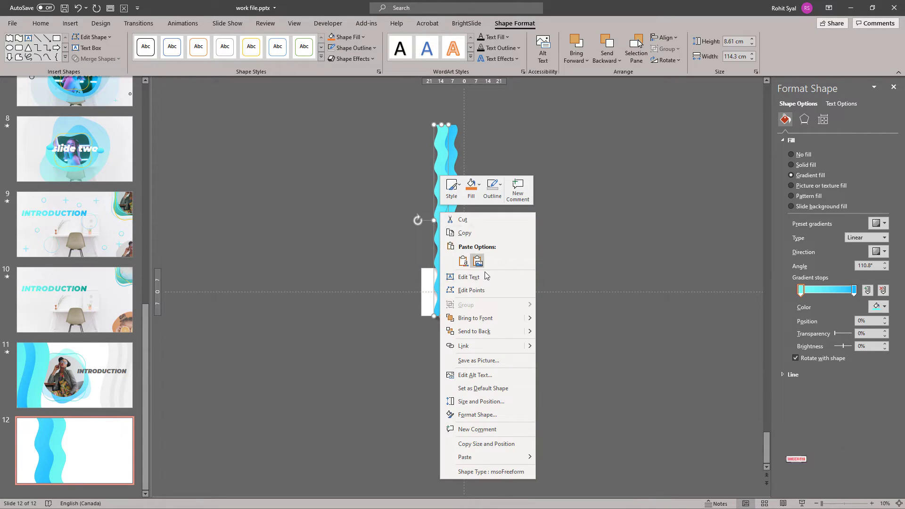
{"action": "left_click", "coordinate": [472, 329]}
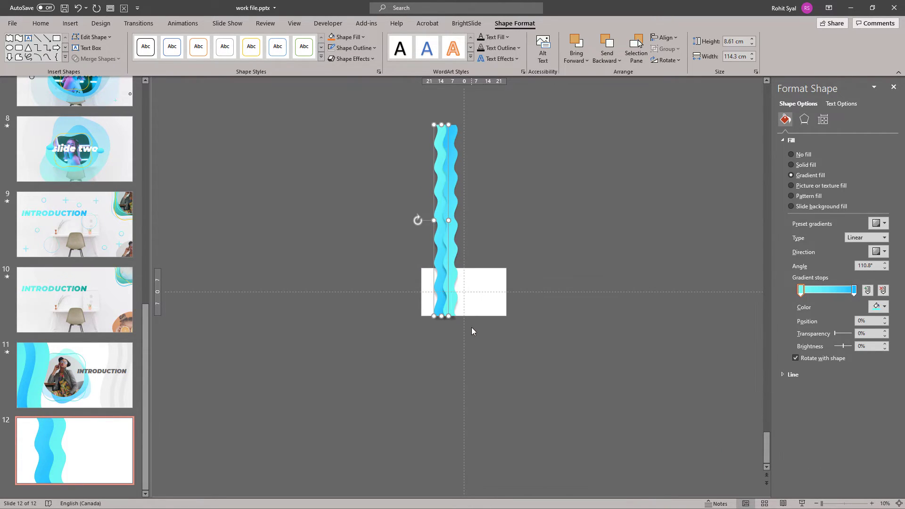
Step: Paste a copy of the rightmost long wave at the slide's left edge and send it to the back
{"action": "left_click", "coordinate": [454, 243]}
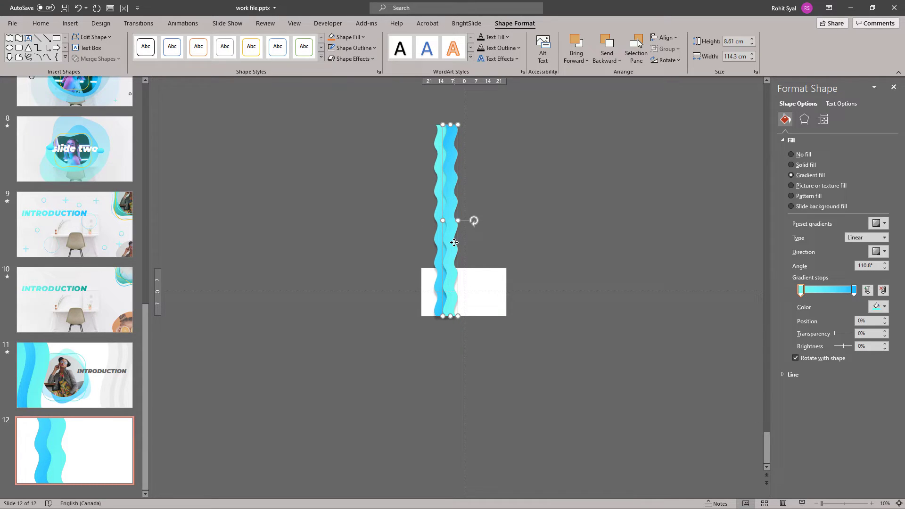
{"action": "key", "text": "ctrl+v"}
{"action": "left_click_drag", "start_coordinate": [454, 242], "coordinate": [430, 237]}
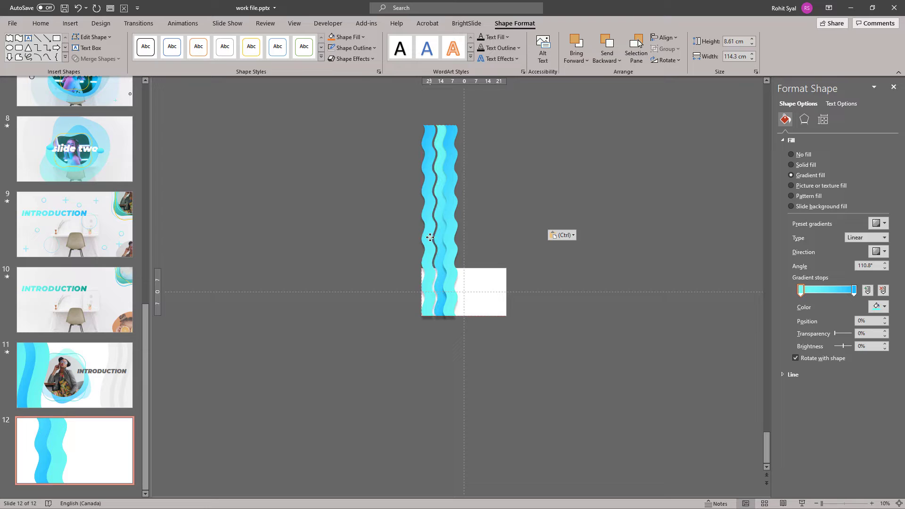
{"action": "right_click", "coordinate": [430, 237]}
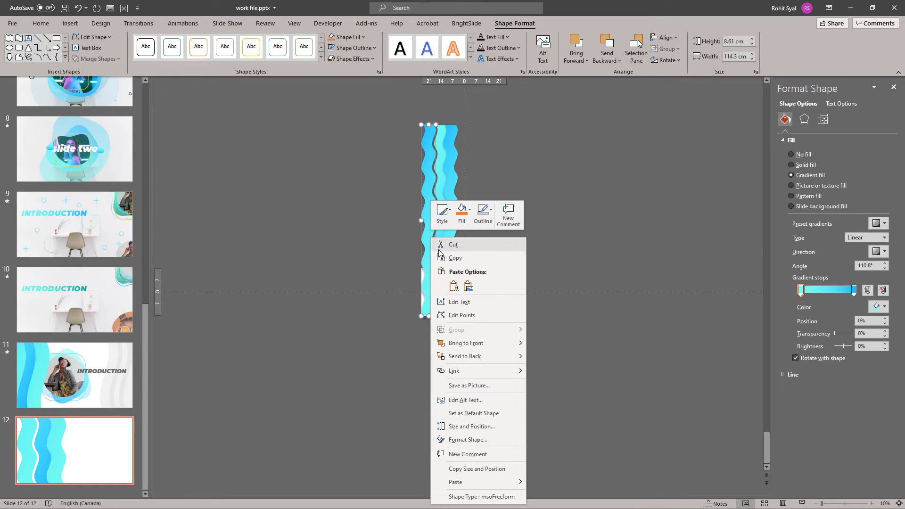
{"action": "left_click", "coordinate": [468, 357]}
Step: Nudge the new wave right until it tucks under the middle wave, and preview the slide as a slide show
{"action": "key", "text": "Right"}
{"action": "key", "text": "Right"}
{"action": "key", "text": "Right"}
{"action": "key", "text": "Right"}
{"action": "key", "text": "Right"}
{"action": "key", "text": "Right"}
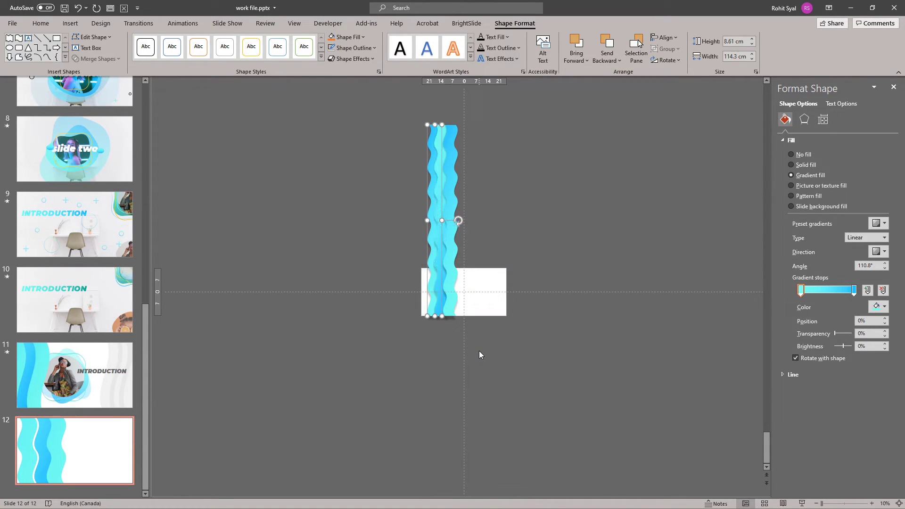
{"action": "key", "text": "Left"}
{"action": "key", "text": "Left"}
{"action": "left_click", "coordinate": [522, 370]}
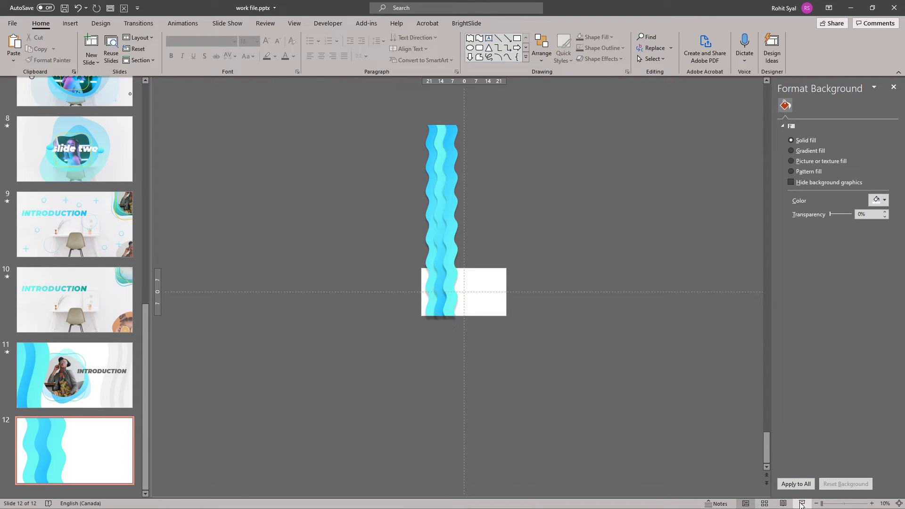
{"action": "left_click", "coordinate": [802, 503]}
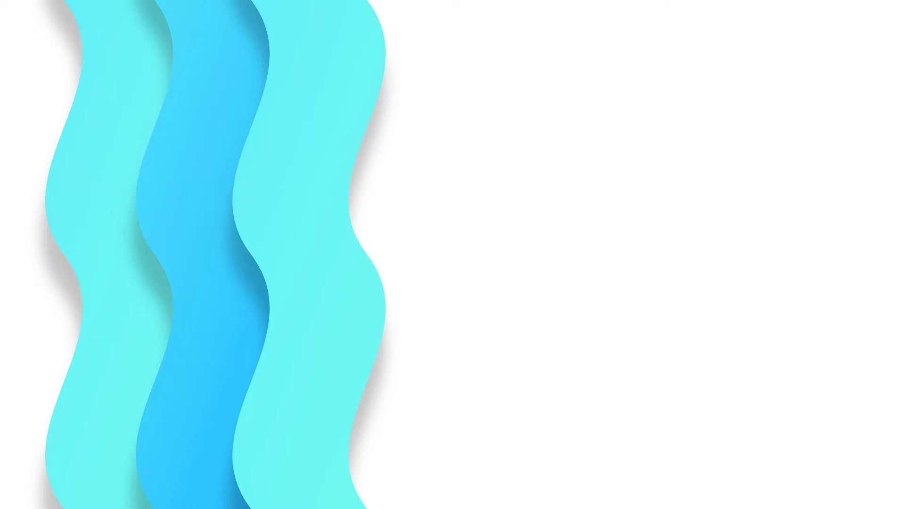
{"action": "key", "text": "Escape"}
Step: Move all three waves together to the left until the outermost one extends slightly past the slide's left edge
{"action": "left_click_drag", "start_coordinate": [387, 117], "coordinate": [536, 364]}
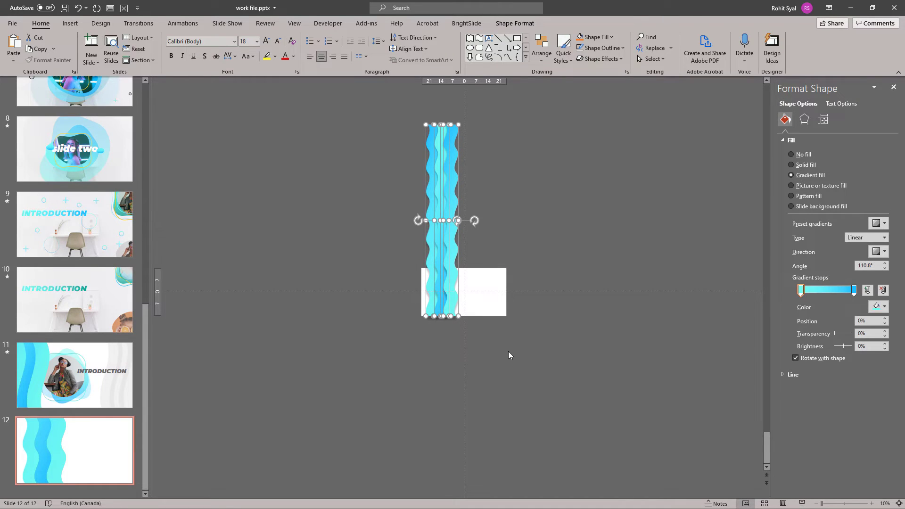
{"action": "key", "text": "Left"}
{"action": "key", "text": "Left"}
{"action": "key", "text": "Left"}
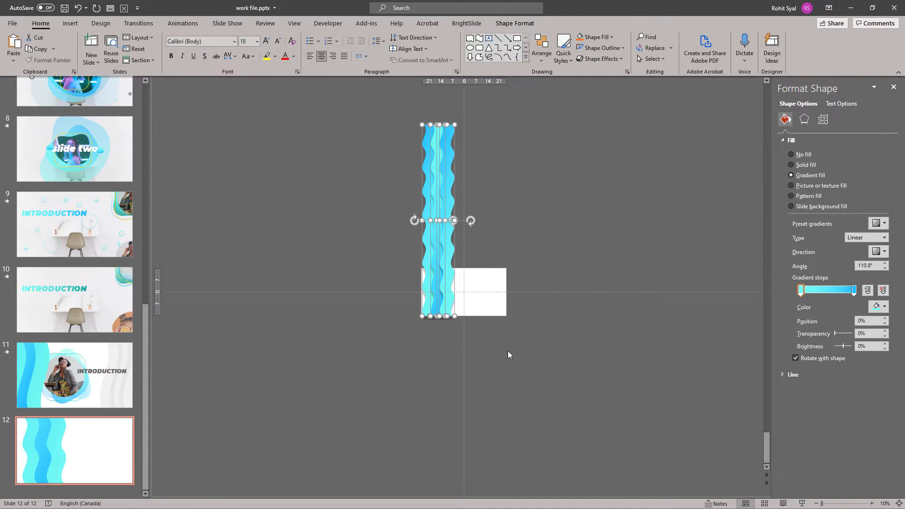
{"action": "key", "text": "Left"}
{"action": "key", "text": "Left"}
{"action": "key", "text": "Left"}
{"action": "left_click", "coordinate": [257, 297]}
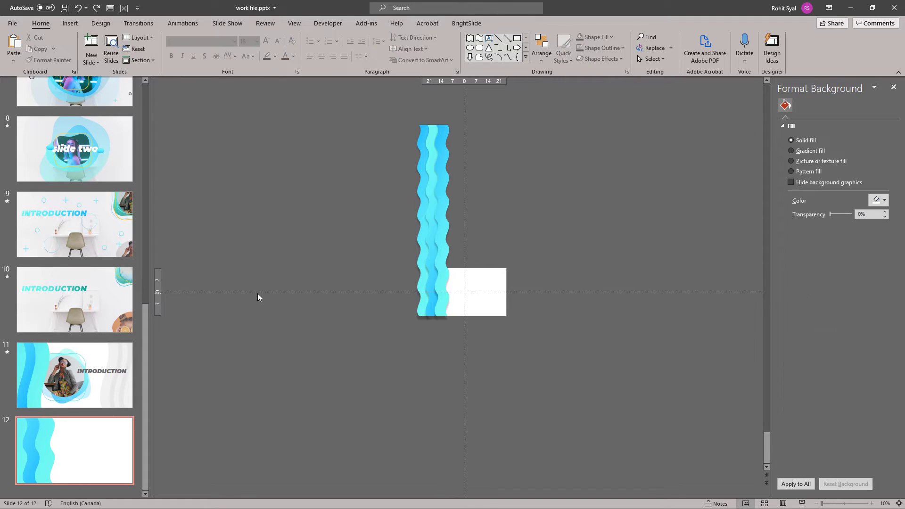
Step: Add a Lines motion path animation to all three long waves
{"action": "left_click", "coordinate": [174, 25]}
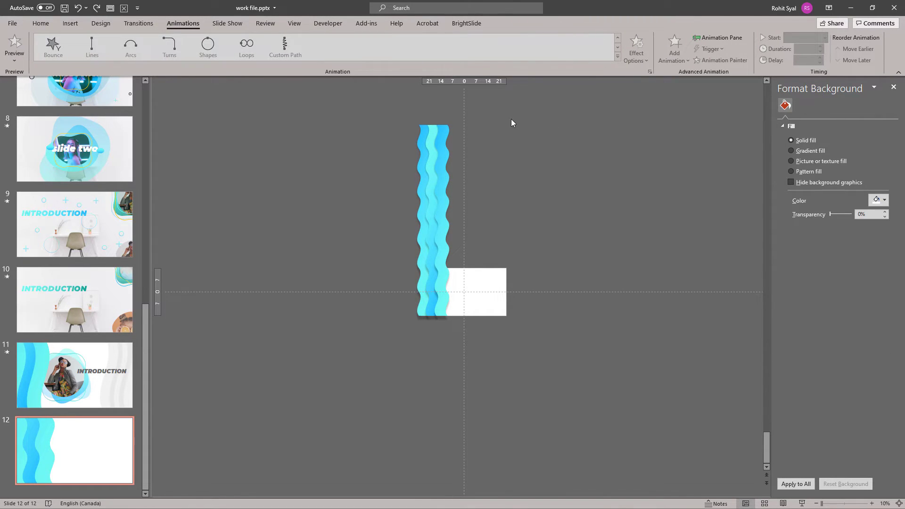
{"action": "left_click_drag", "start_coordinate": [508, 112], "coordinate": [328, 400]}
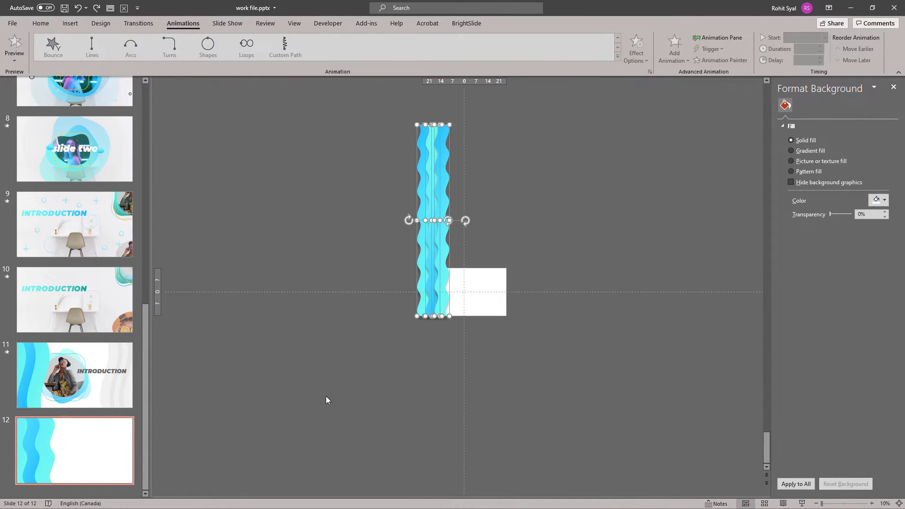
{"action": "left_click", "coordinate": [673, 64]}
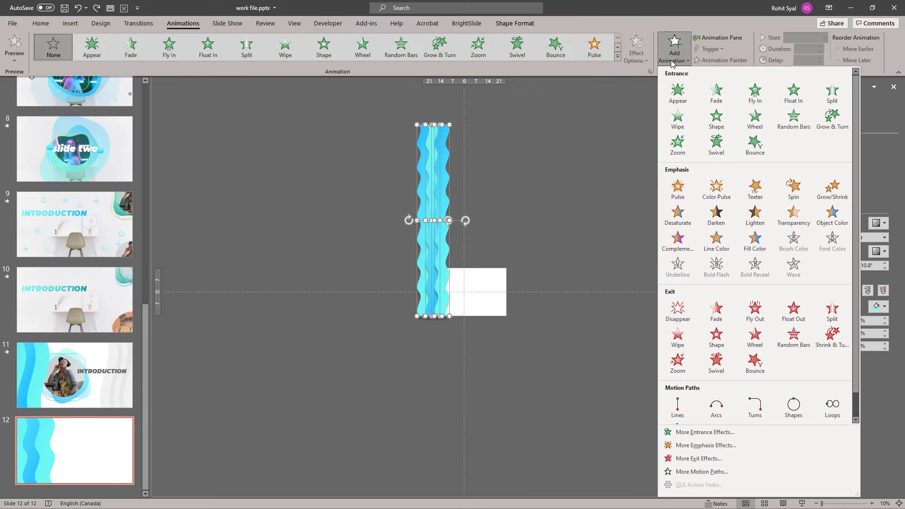
{"action": "left_click", "coordinate": [681, 407]}
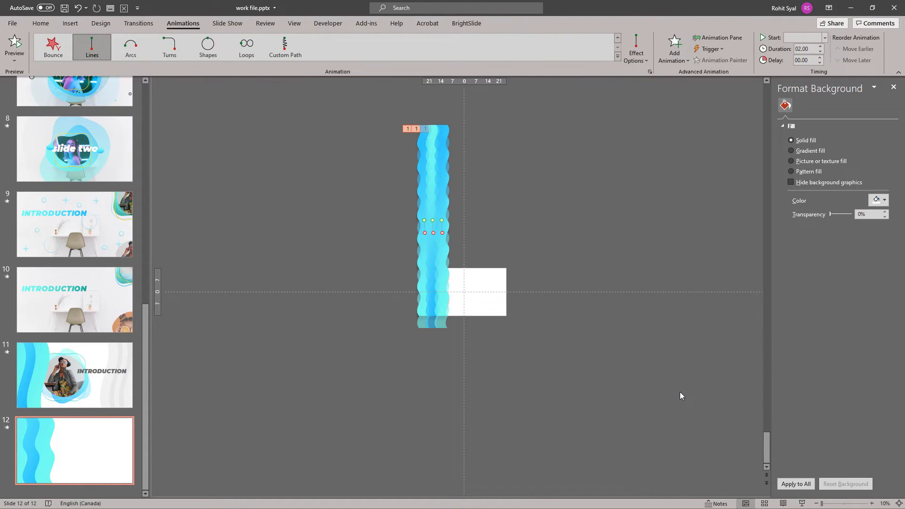
{"action": "left_click", "coordinate": [520, 316]}
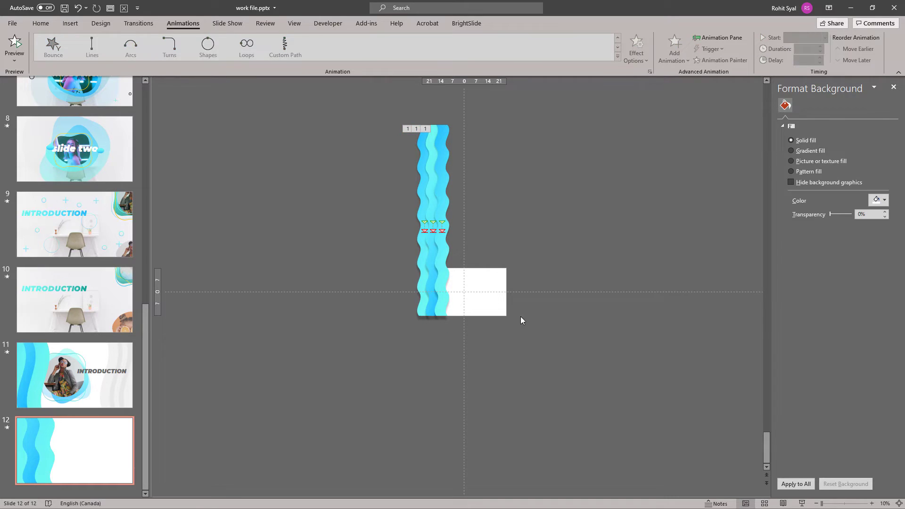
Step: Extend each wave's motion path straight down until the top of its end position sits just above the slide's upper edge
{"action": "left_click", "coordinate": [442, 231]}
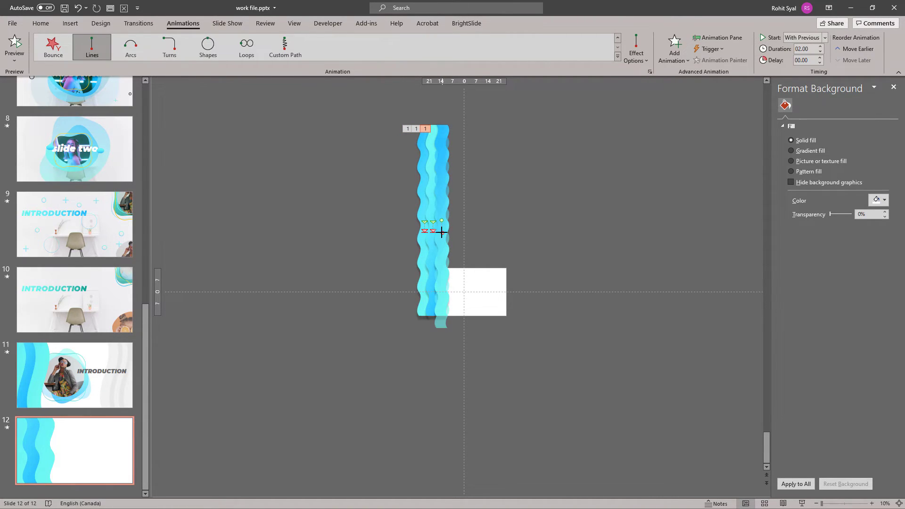
{"action": "left_click_drag", "start_coordinate": [442, 232], "coordinate": [438, 361]}
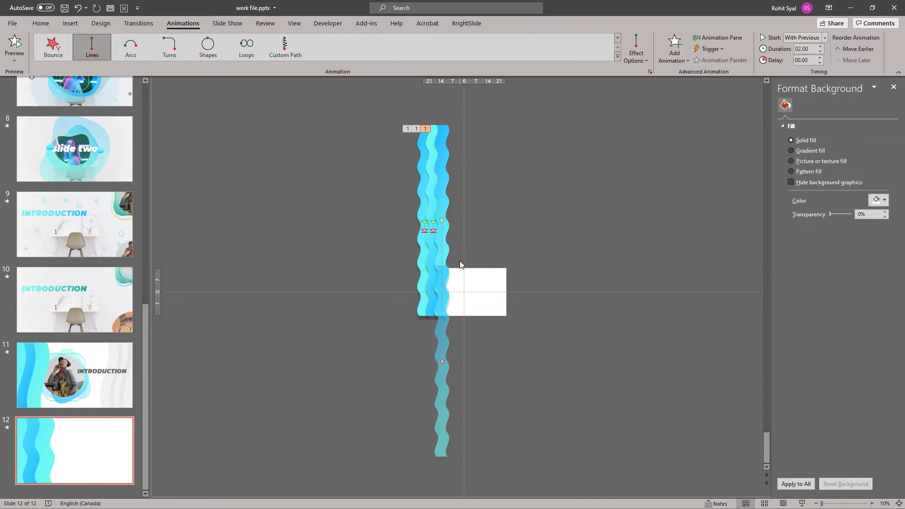
{"action": "scroll", "coordinate": [461, 264], "scroll_direction": "up", "scroll_amount": 5, "text": "ctrl"}
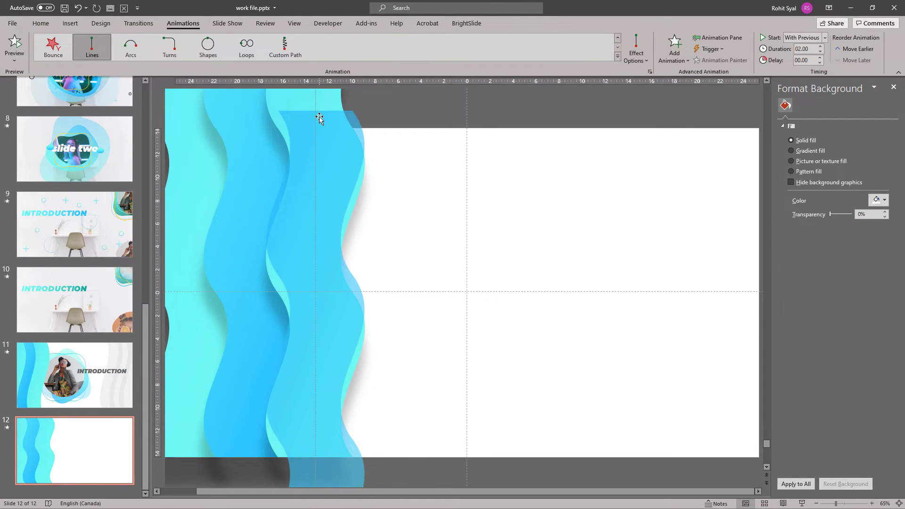
{"action": "scroll", "coordinate": [387, 193], "scroll_direction": "down", "scroll_amount": 5, "text": "ctrl"}
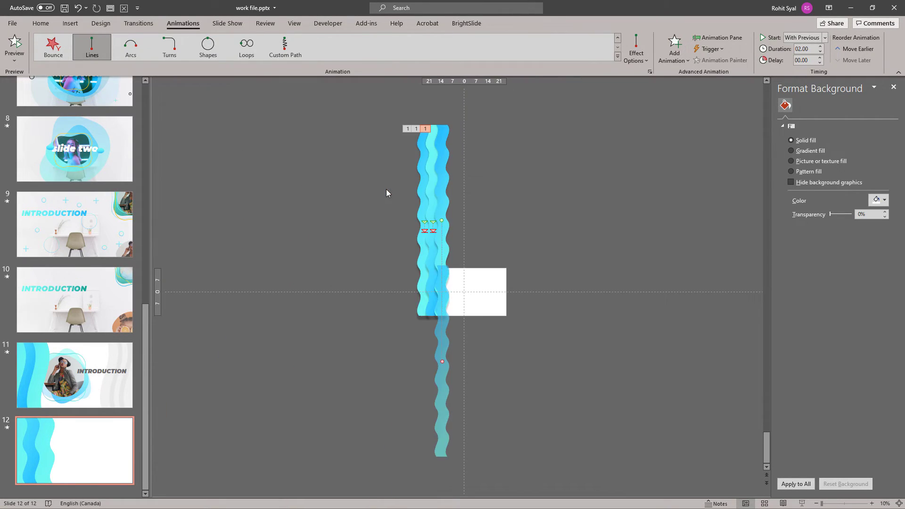
{"action": "left_click_drag", "start_coordinate": [432, 233], "coordinate": [437, 359]}
{"action": "left_click", "coordinate": [425, 231]}
{"action": "left_click_drag", "start_coordinate": [424, 232], "coordinate": [425, 358]}
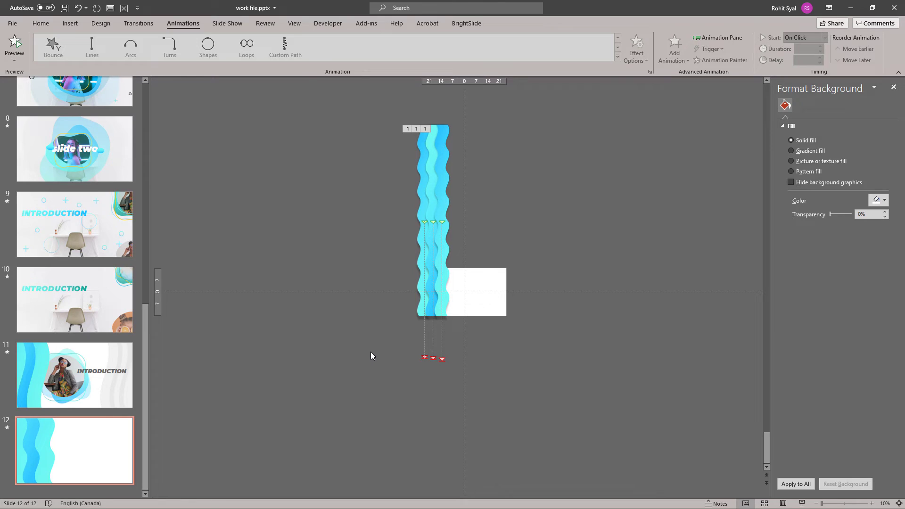
Step: Set all three wave animations to start With Previous
{"action": "left_click", "coordinate": [718, 38]}
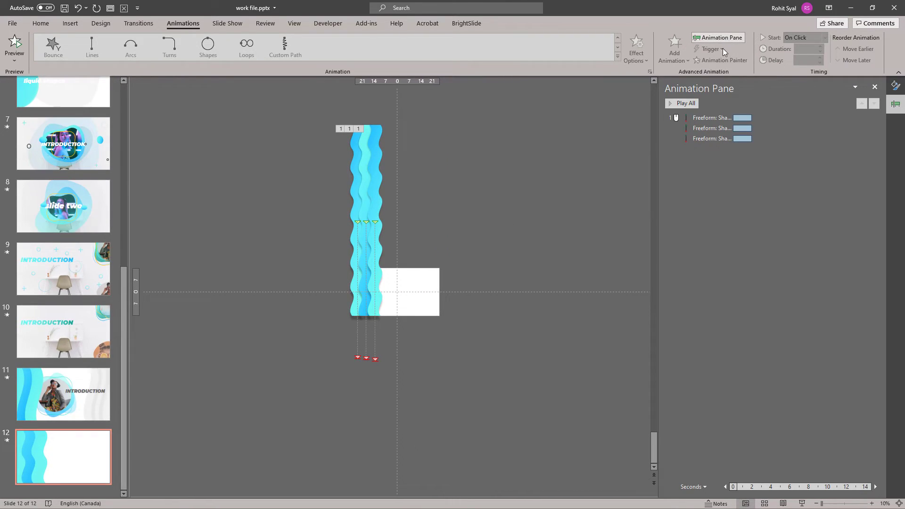
{"action": "left_click", "coordinate": [704, 118]}
{"action": "left_click", "coordinate": [704, 127], "text": "shift"}
{"action": "left_click", "coordinate": [705, 139], "text": "shift"}
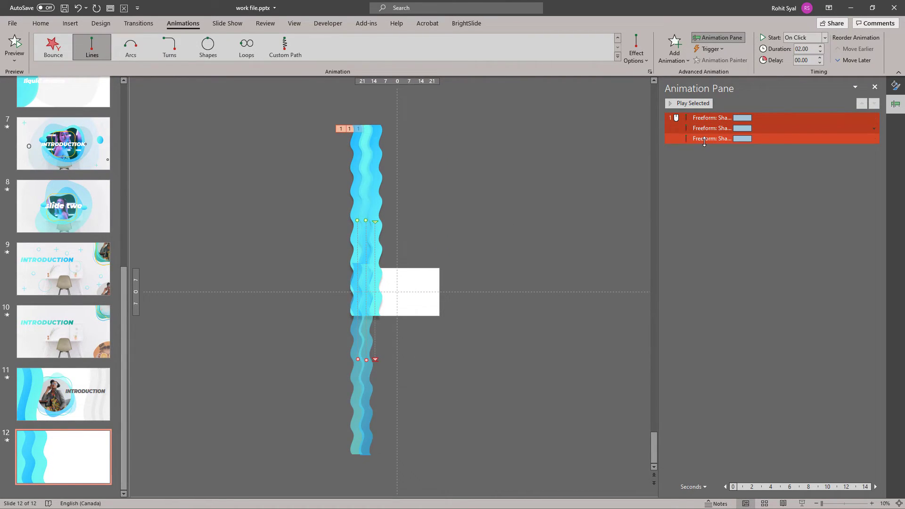
{"action": "right_click", "coordinate": [705, 138]}
{"action": "left_click", "coordinate": [821, 161]}
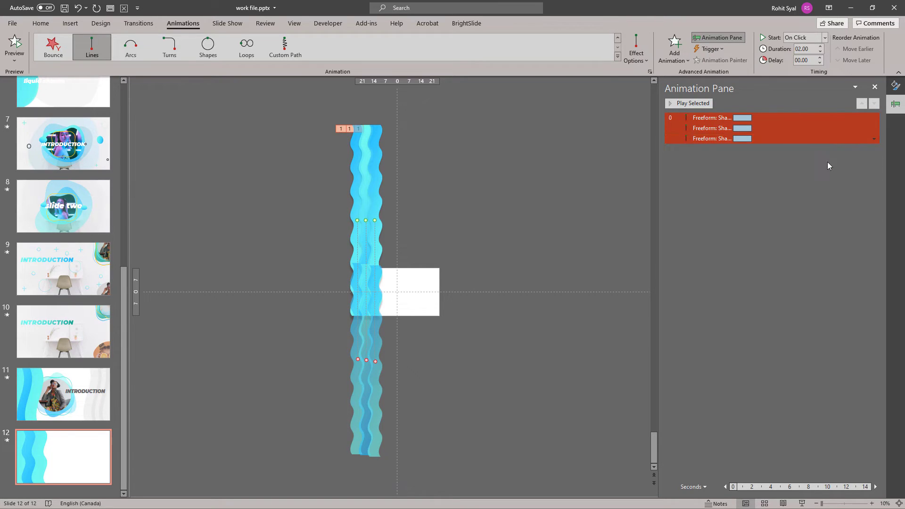
Step: Set the smooth start and smooth end of the three wave animations to 0 sec
{"action": "right_click", "coordinate": [793, 143]}
{"action": "left_click", "coordinate": [811, 184]}
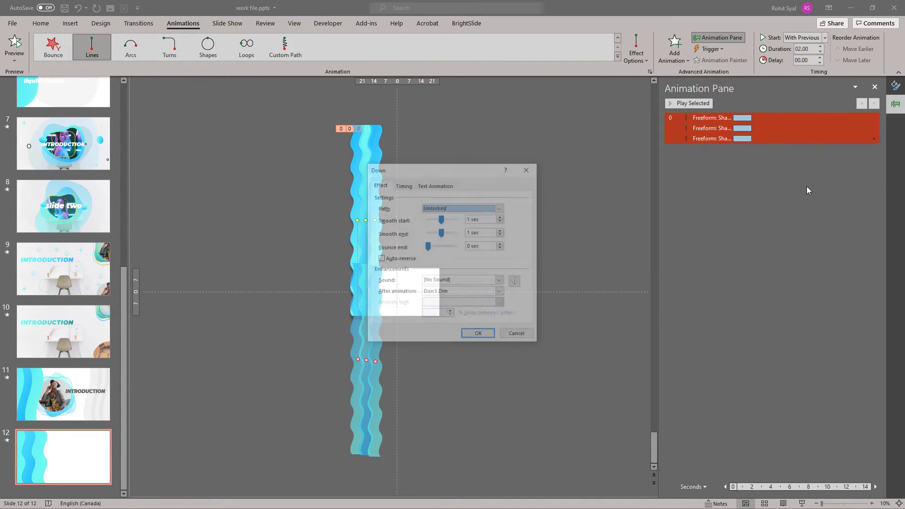
{"action": "left_click_drag", "start_coordinate": [442, 223], "coordinate": [421, 236]}
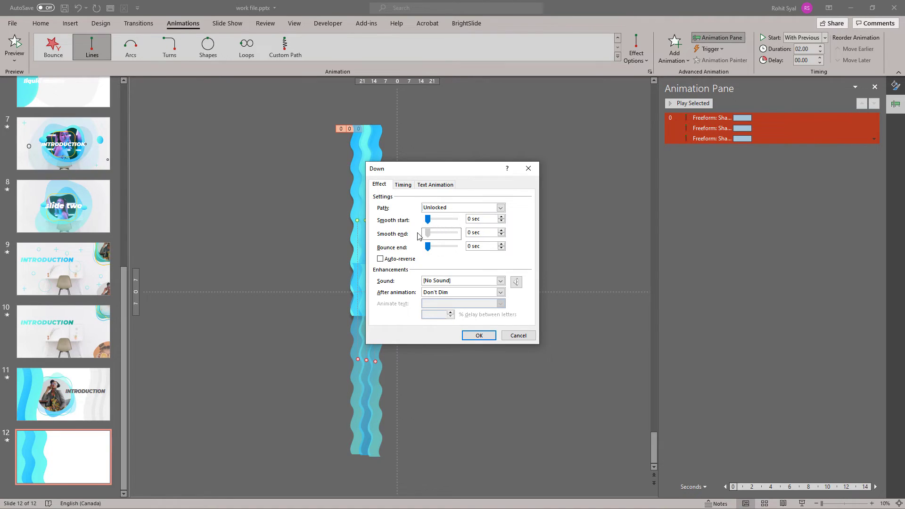
Step: Give the three wave animations a 10-second duration repeating Until End of Slide, and preview the slide show
{"action": "left_click", "coordinate": [402, 185]}
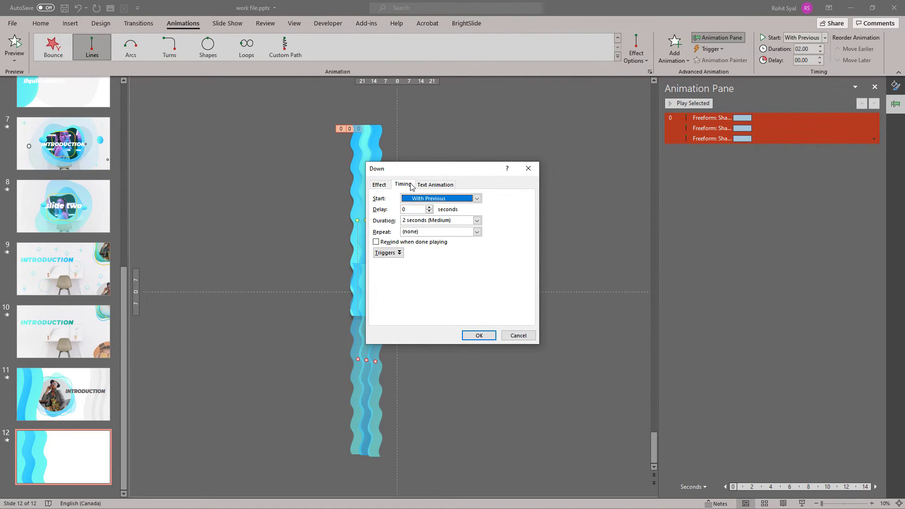
{"action": "left_click", "coordinate": [407, 223]}
{"action": "left_click", "coordinate": [407, 224]}
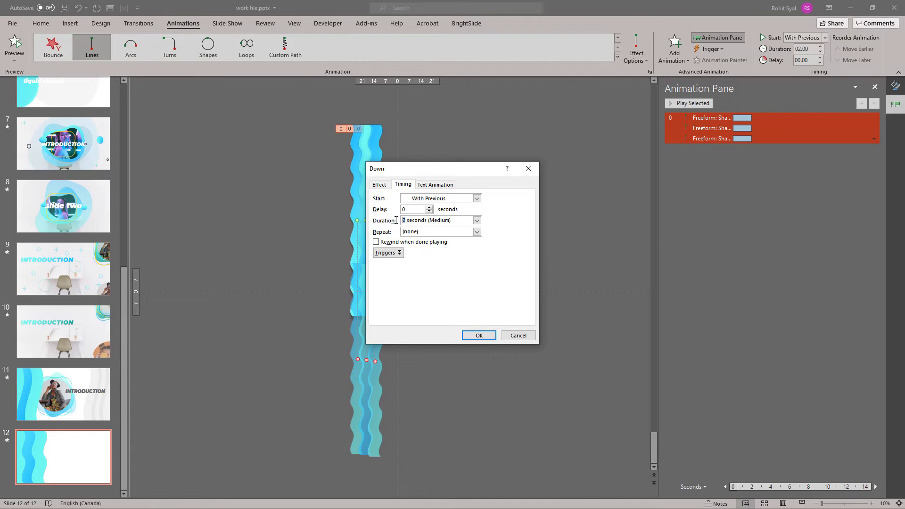
{"action": "type", "text": "10"}
{"action": "left_click", "coordinate": [477, 231]}
{"action": "left_click", "coordinate": [420, 285]}
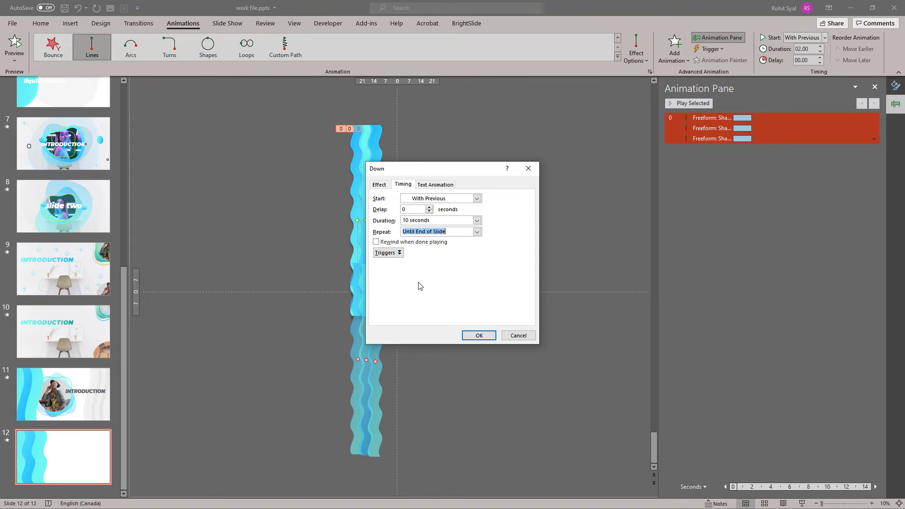
{"action": "left_click", "coordinate": [473, 336]}
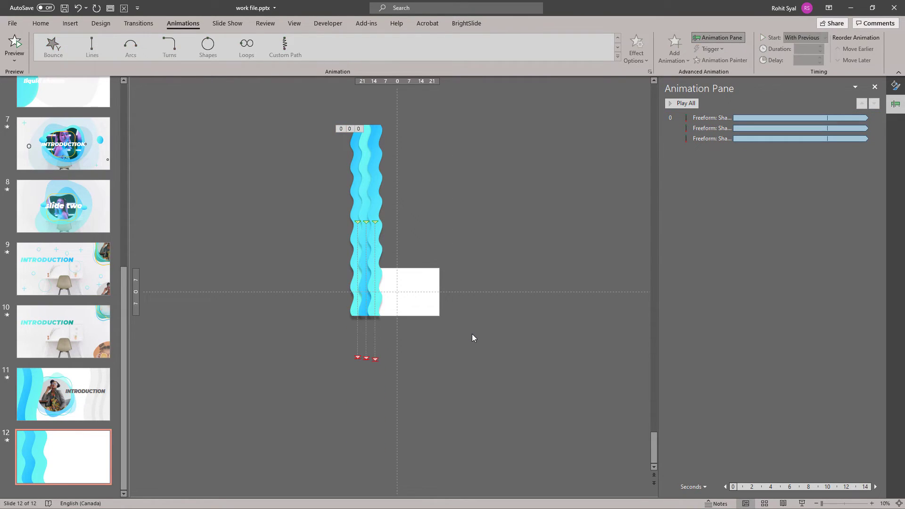
{"action": "left_click", "coordinate": [802, 505]}
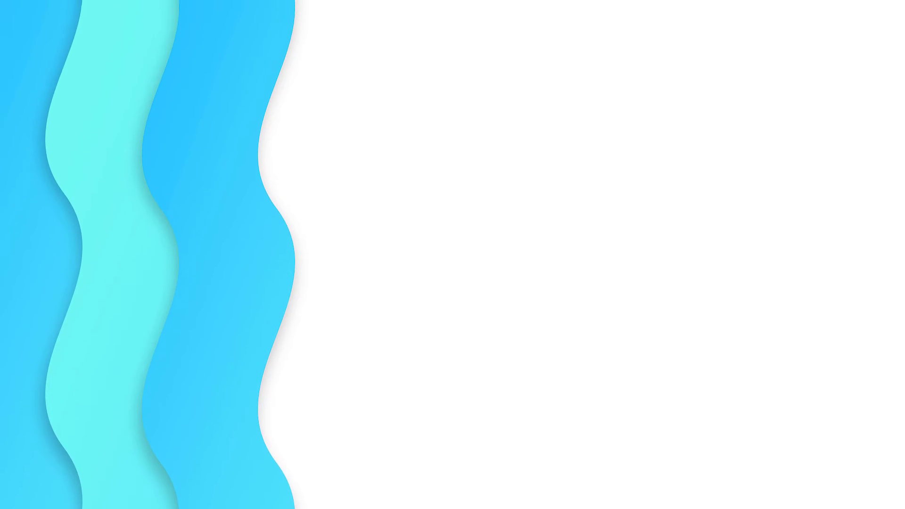
{"action": "key", "text": "Escape"}
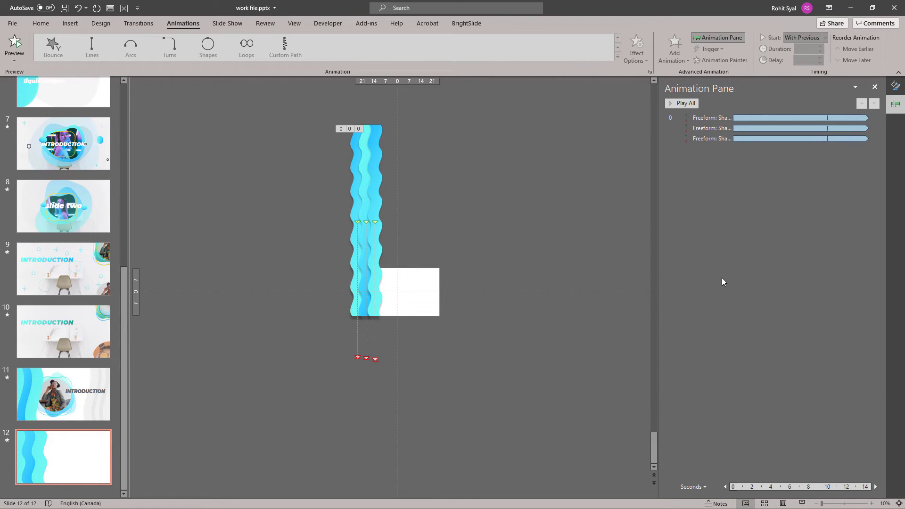
Step: Change the duration of all three wave animations to 7 seconds and play the slide show to check the motion
{"action": "left_click", "coordinate": [712, 118]}
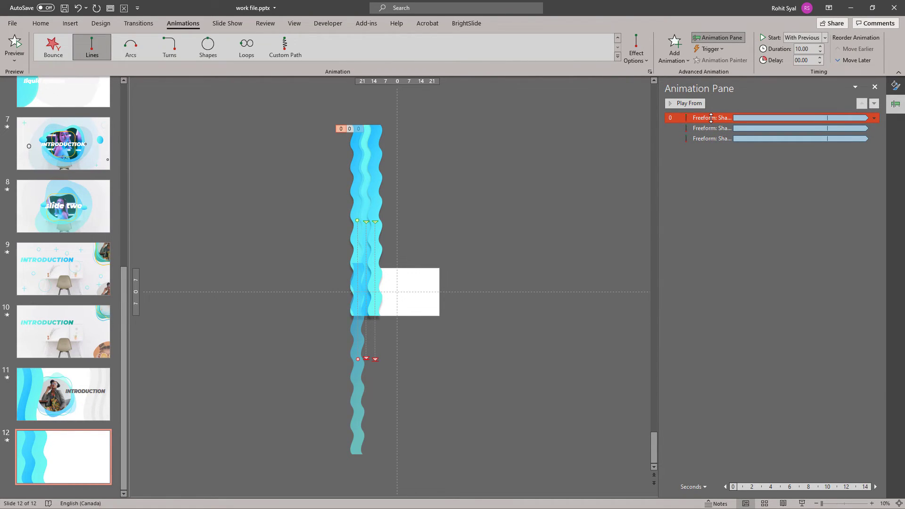
{"action": "left_click", "coordinate": [712, 128], "text": "ctrl"}
{"action": "left_click", "coordinate": [711, 139], "text": "ctrl"}
{"action": "left_click", "coordinate": [874, 118]}
{"action": "left_click", "coordinate": [816, 164]}
{"action": "left_click", "coordinate": [406, 188]}
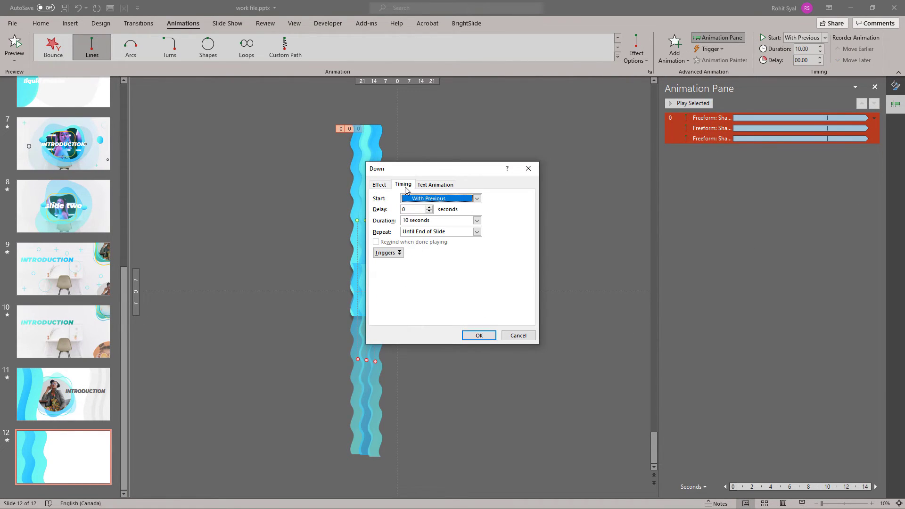
{"action": "left_click", "coordinate": [410, 222]}
{"action": "left_click", "coordinate": [409, 221]}
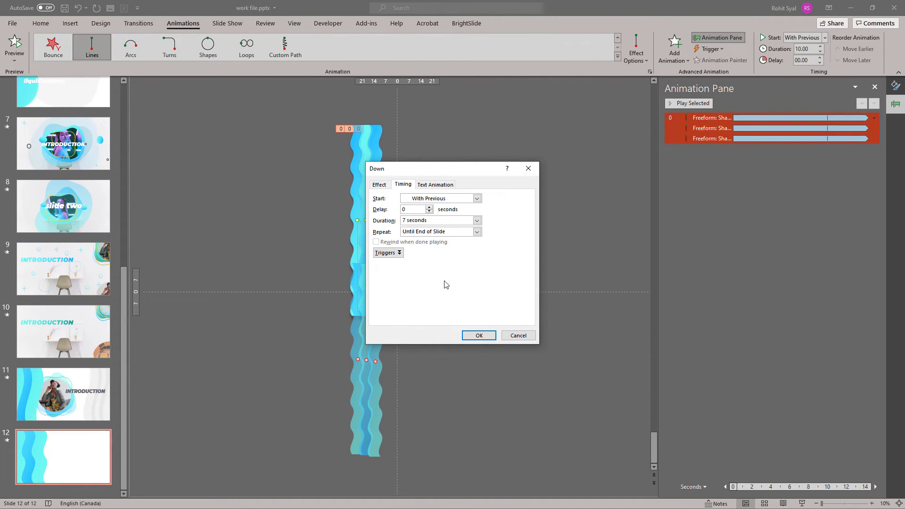
{"action": "left_click", "coordinate": [471, 336]}
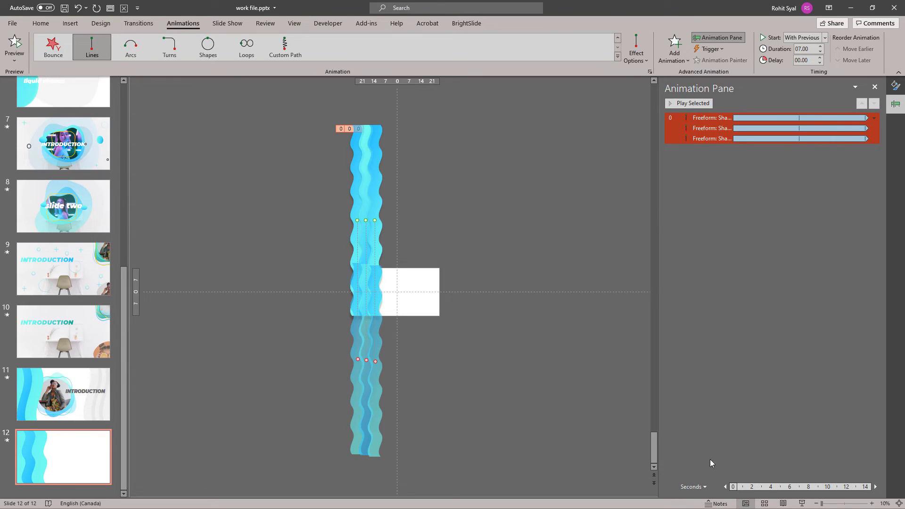
{"action": "left_click", "coordinate": [801, 504]}
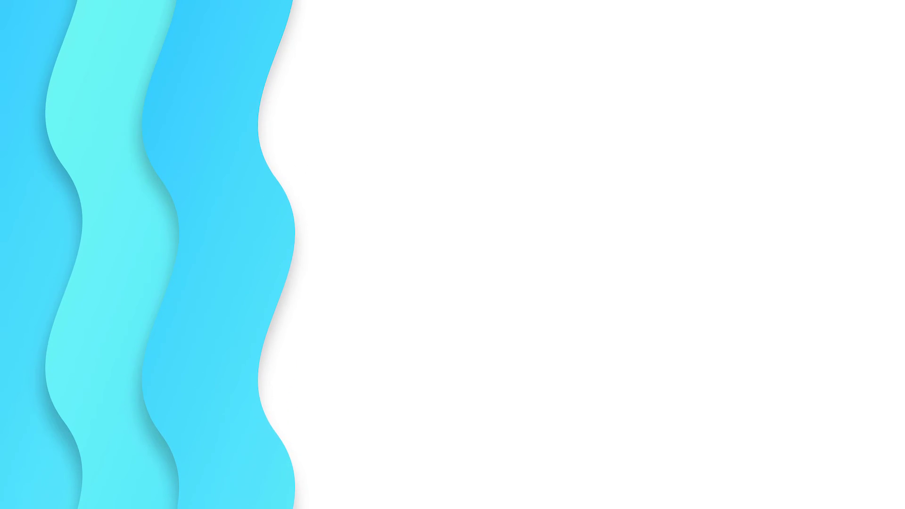
Step: Duplicate the three animated gradient waves and place the copies along the right edge of the slide
{"action": "key", "text": "Escape"}
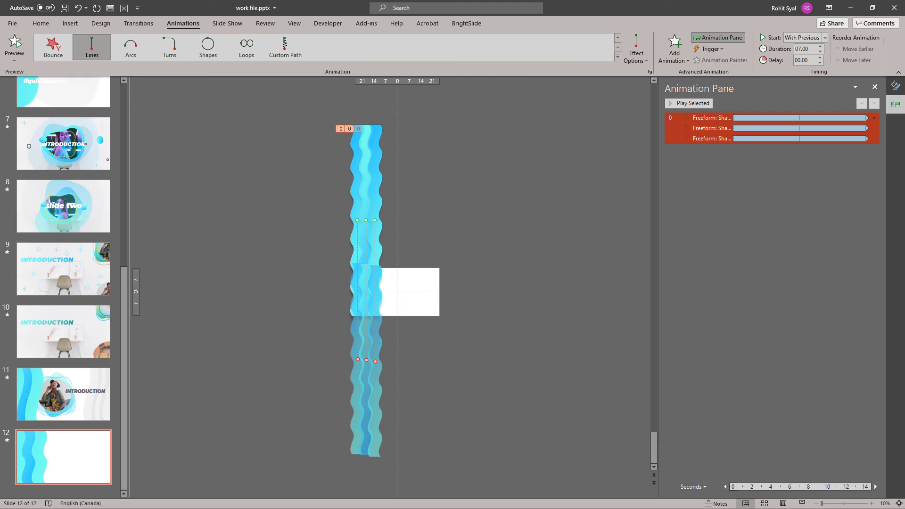
{"action": "left_click", "coordinate": [298, 113]}
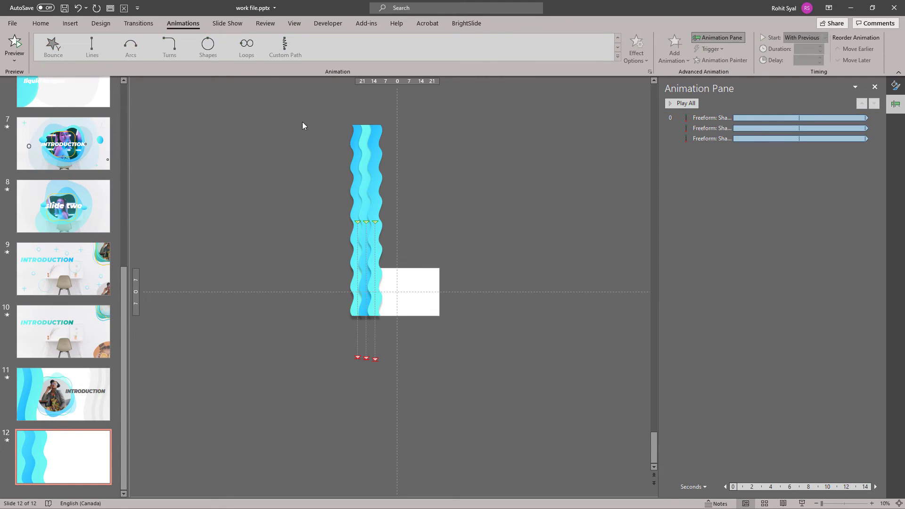
{"action": "left_click_drag", "start_coordinate": [383, 293], "coordinate": [472, 417]}
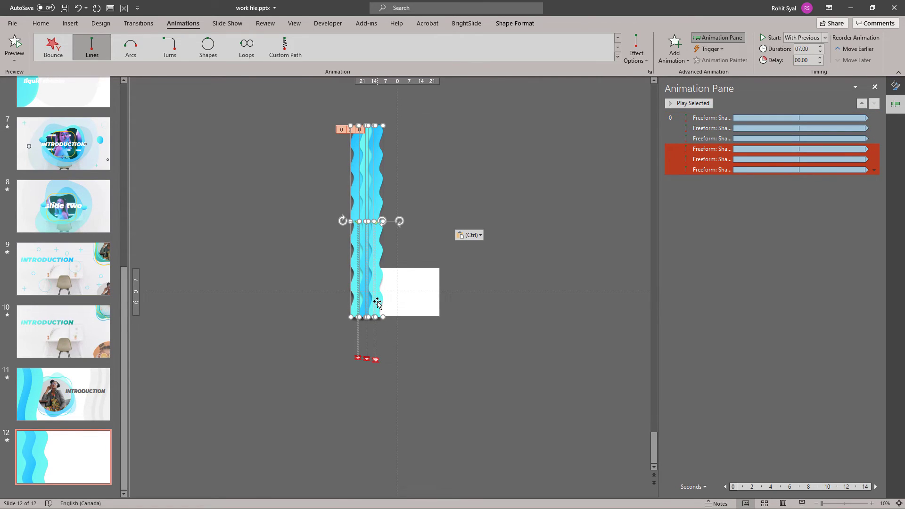
{"action": "left_click_drag", "start_coordinate": [377, 303], "coordinate": [443, 298]}
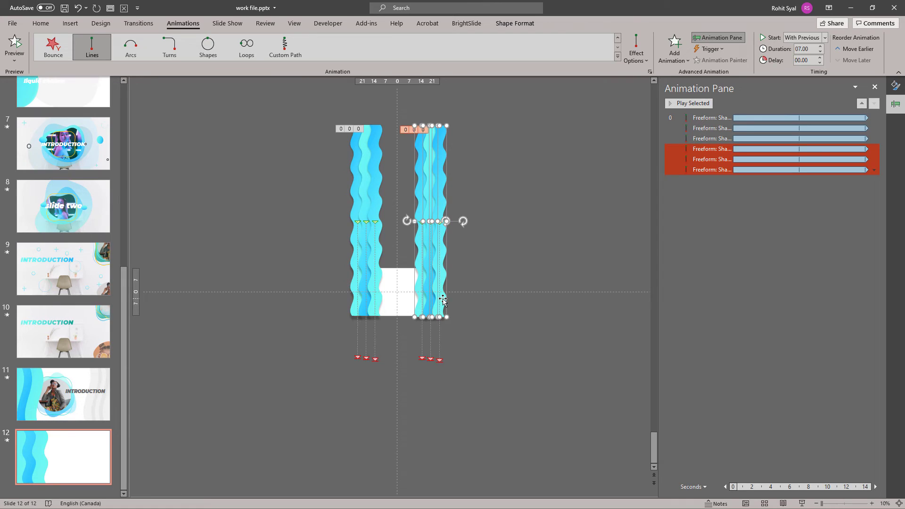
Step: Give the three duplicated waves a solid light grey fill with 80% transparency and preview the slide show
{"action": "left_click", "coordinate": [876, 86]}
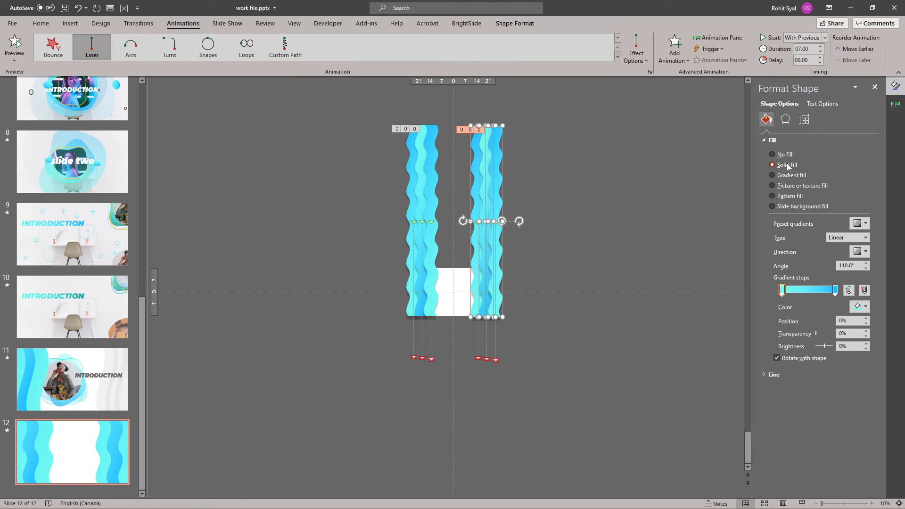
{"action": "left_click_drag", "start_coordinate": [598, 113], "coordinate": [461, 332]}
{"action": "left_click", "coordinate": [786, 166]}
{"action": "left_click", "coordinate": [859, 224]}
{"action": "left_click", "coordinate": [859, 337]}
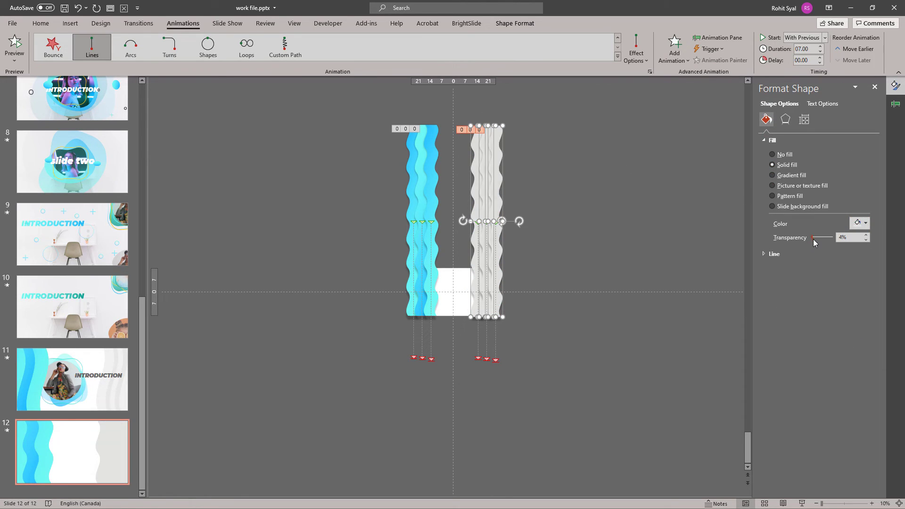
{"action": "left_click_drag", "start_coordinate": [814, 241], "coordinate": [827, 244]}
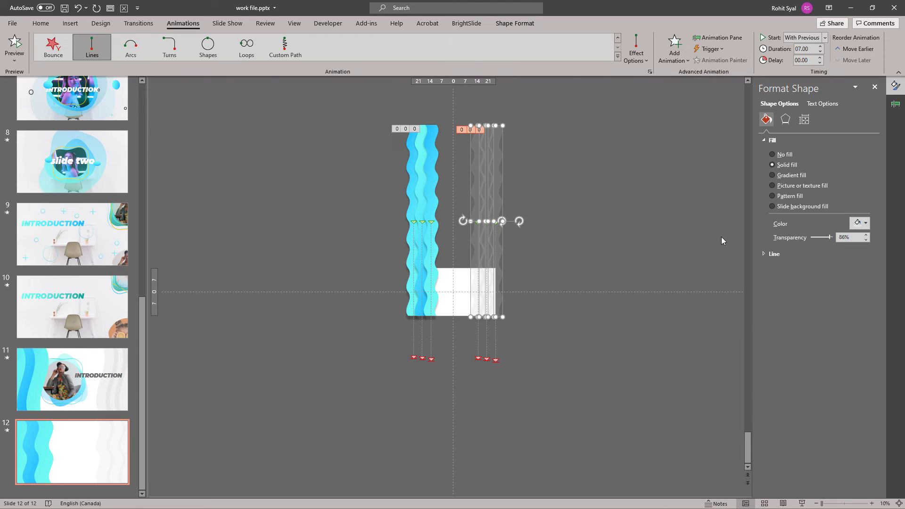
{"action": "left_click", "coordinate": [598, 225]}
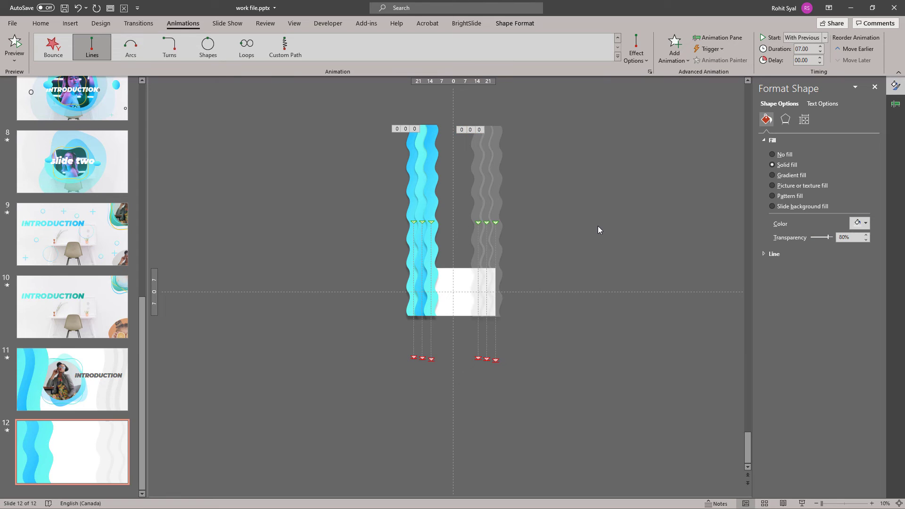
{"action": "left_click", "coordinate": [802, 504]}
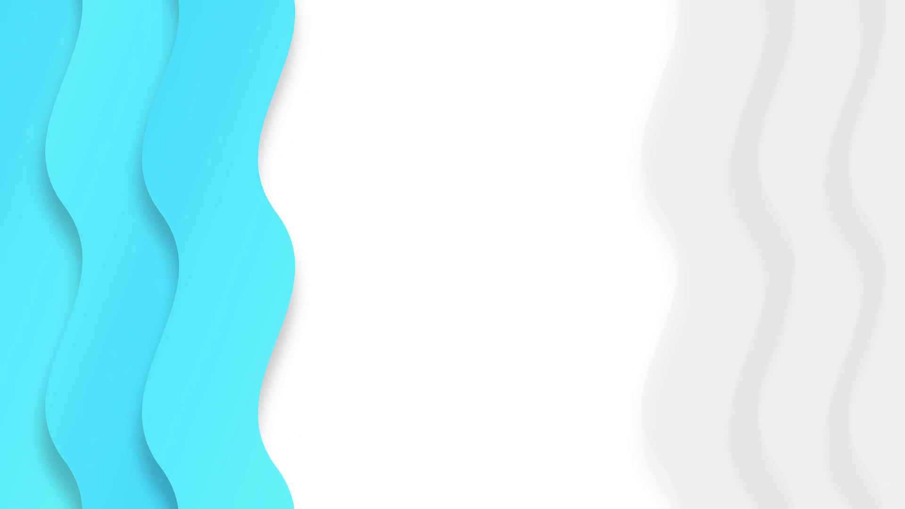
{"action": "key", "text": "Escape"}
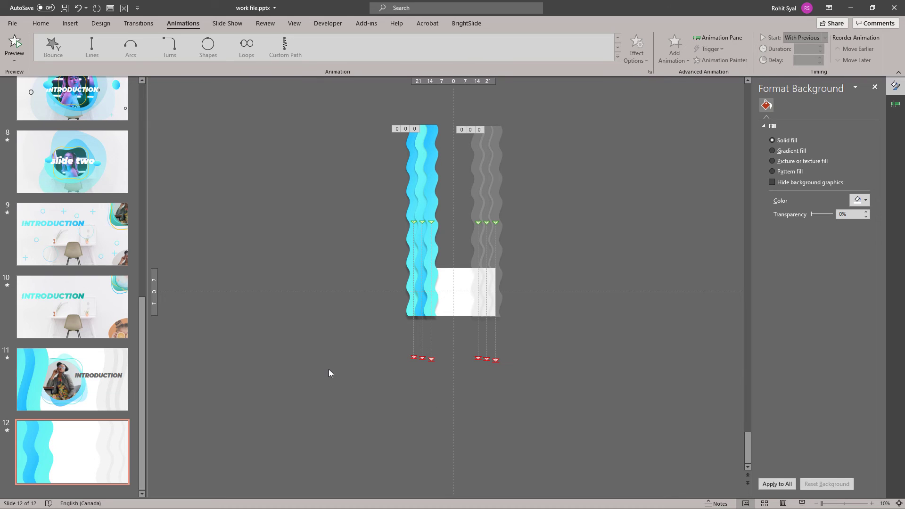
Step: Copy the central liquid shapes, picture and INTRODUCTION title from slide 7 and paste them onto slide 12
{"action": "left_click", "coordinate": [104, 387]}
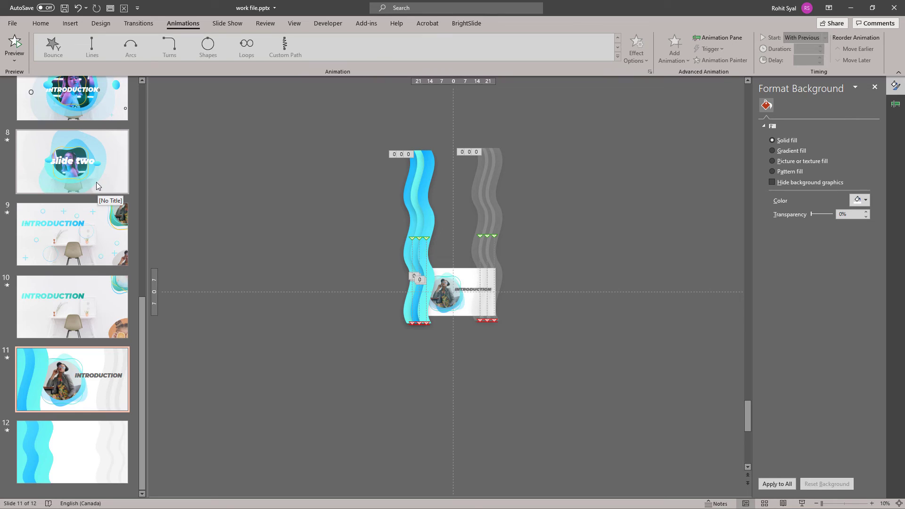
{"action": "scroll", "coordinate": [96, 182], "scroll_direction": "up", "scroll_amount": 1}
{"action": "left_click", "coordinate": [88, 143]}
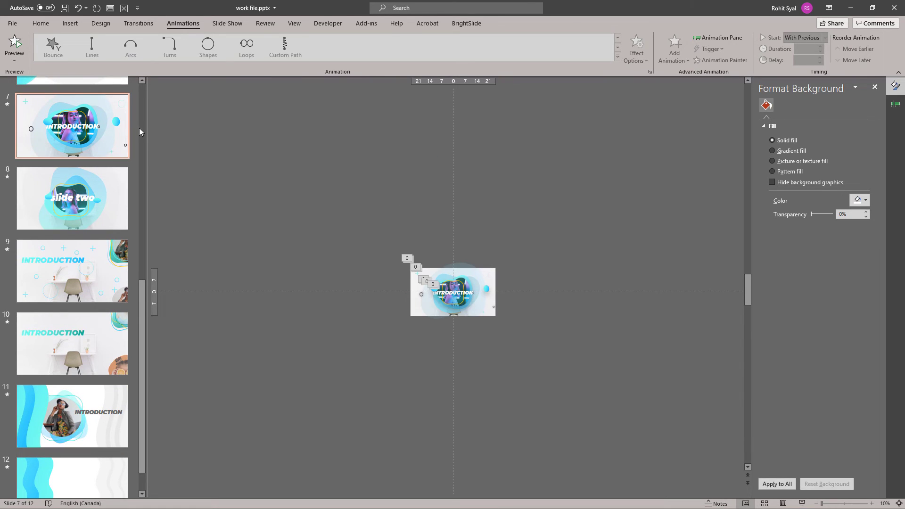
{"action": "scroll", "coordinate": [458, 269], "scroll_direction": "up", "scroll_amount": 4, "text": "ctrl"}
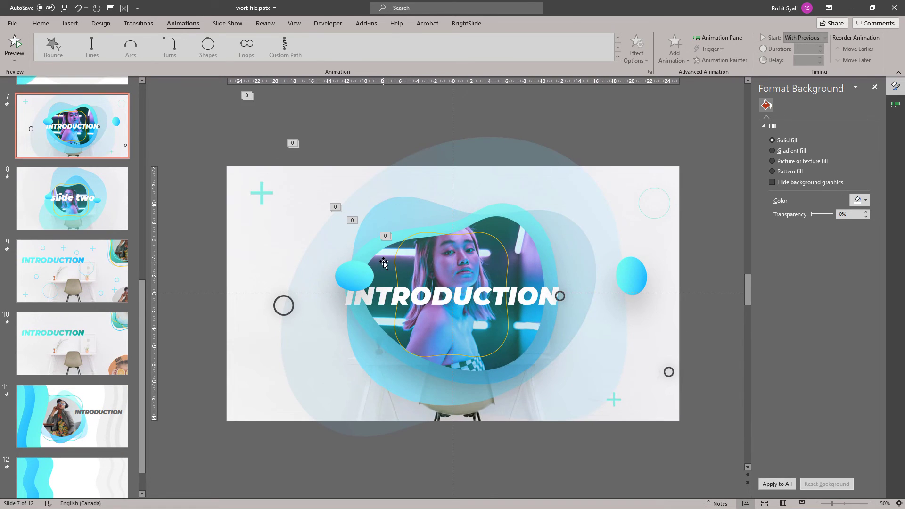
{"action": "left_click_drag", "start_coordinate": [326, 141], "coordinate": [614, 401]}
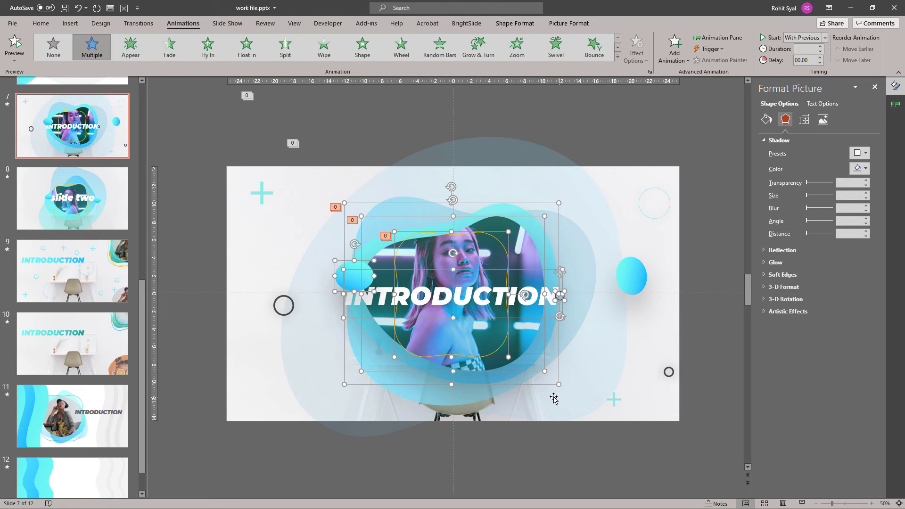
{"action": "left_click", "coordinate": [91, 402]}
{"action": "left_click", "coordinate": [121, 426]}
{"action": "key", "text": "ctrl+v"}
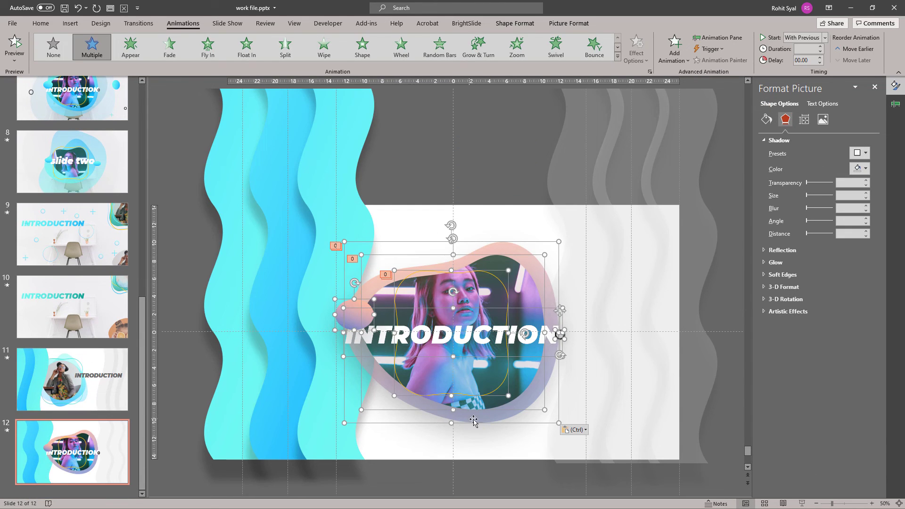
{"action": "left_click", "coordinate": [400, 424]}
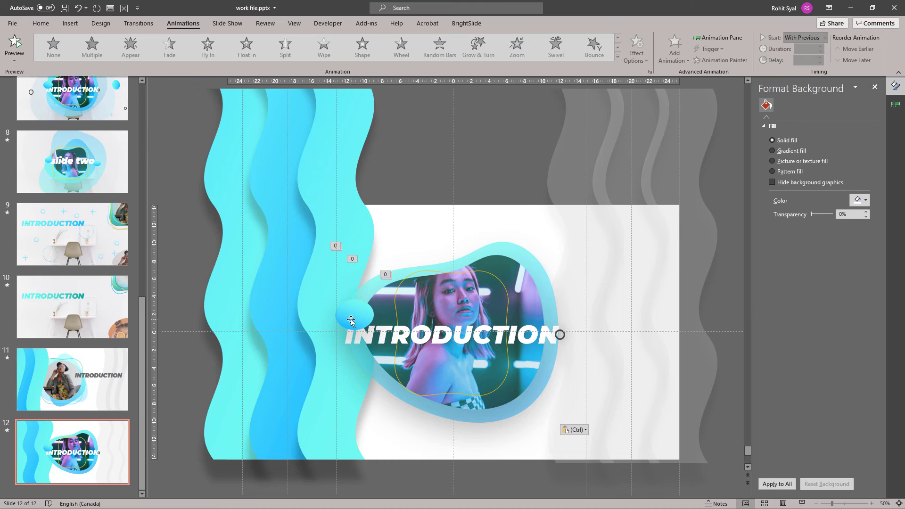
Step: Delete the pasted blue ellipse and the small ring beside the INTRODUCTION title on slide 12
{"action": "left_click", "coordinate": [350, 319]}
{"action": "key", "text": "Delete"}
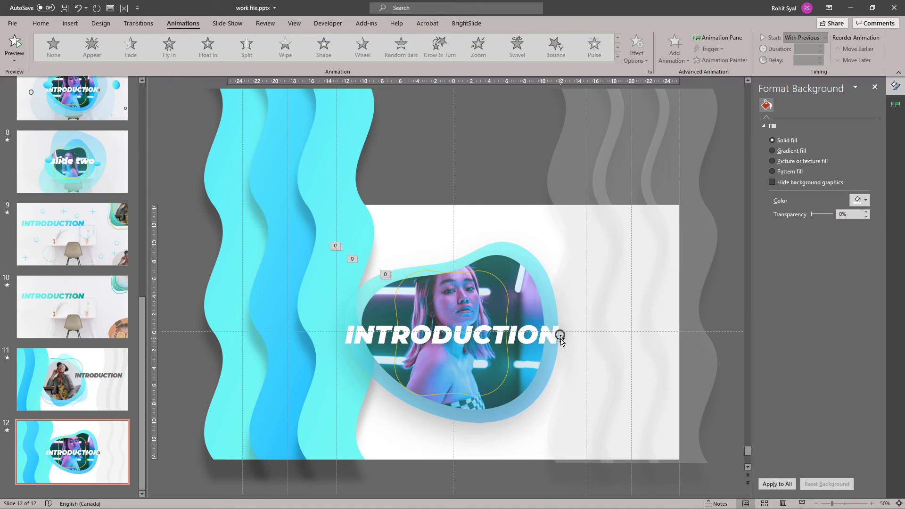
{"action": "left_click", "coordinate": [560, 335]}
{"action": "key", "text": "Delete"}
Step: Send the pasted picture, liquid shapes and title behind the waves and play the slide show
{"action": "left_click_drag", "start_coordinate": [198, 184], "coordinate": [588, 443]}
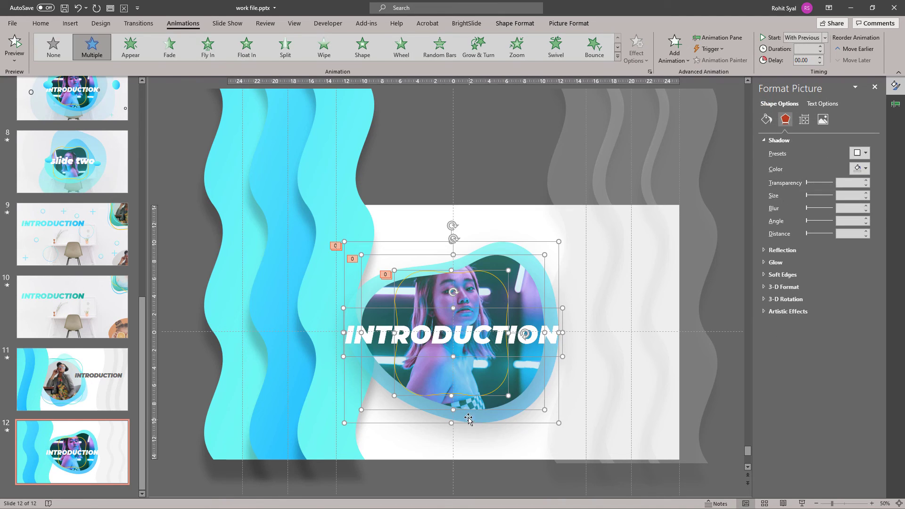
{"action": "right_click", "coordinate": [470, 382]}
{"action": "left_click", "coordinate": [434, 170]}
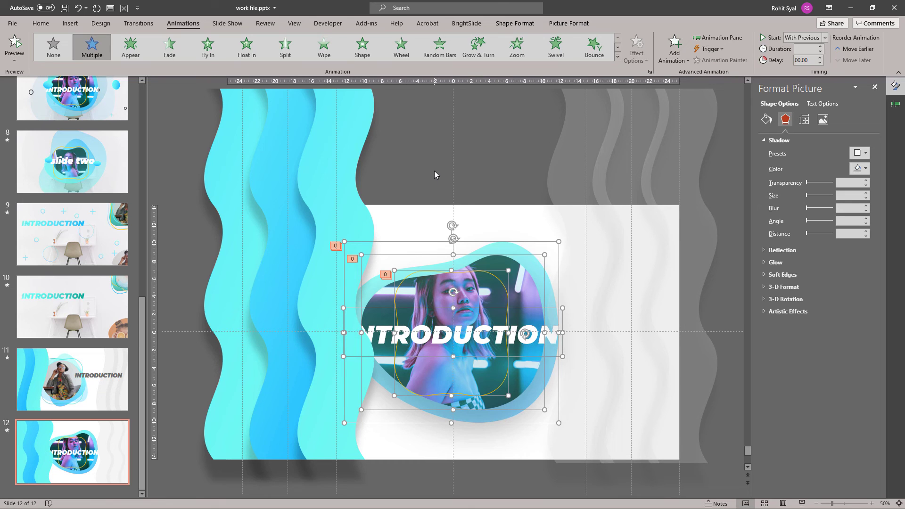
{"action": "left_click", "coordinate": [433, 168]}
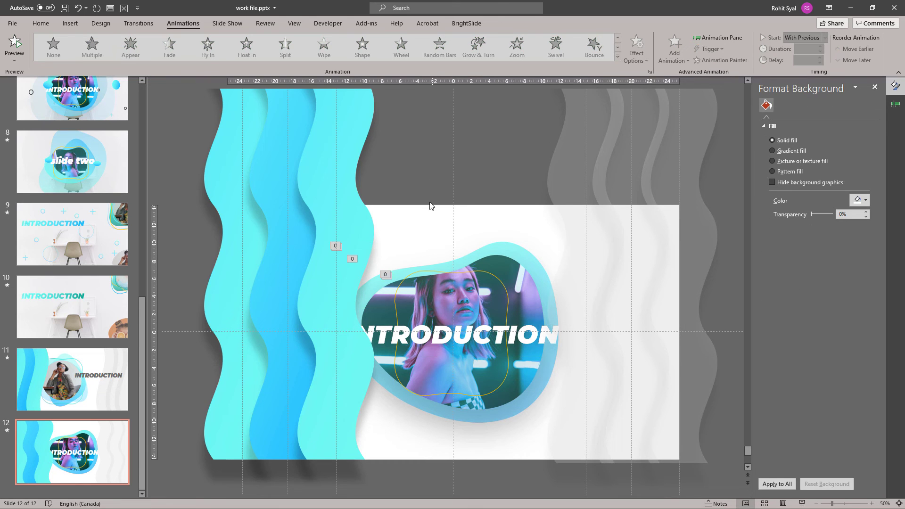
{"action": "left_click", "coordinate": [802, 503]}
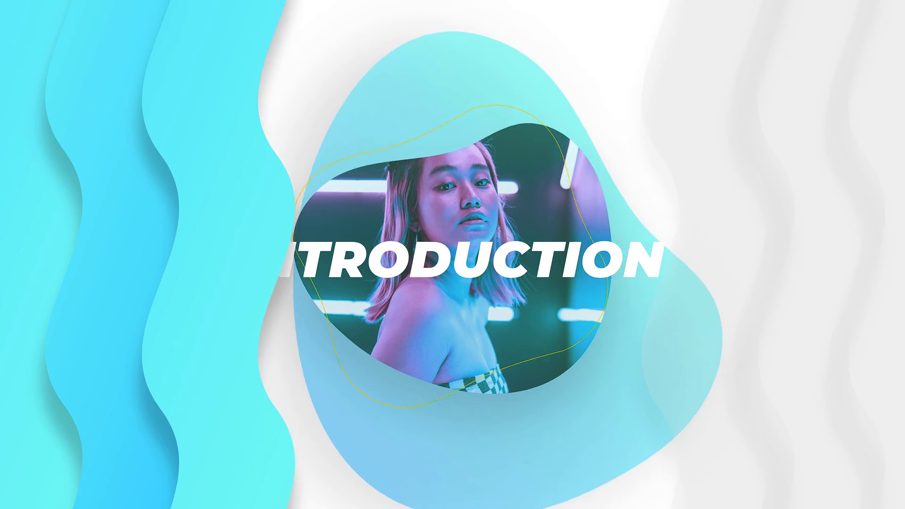